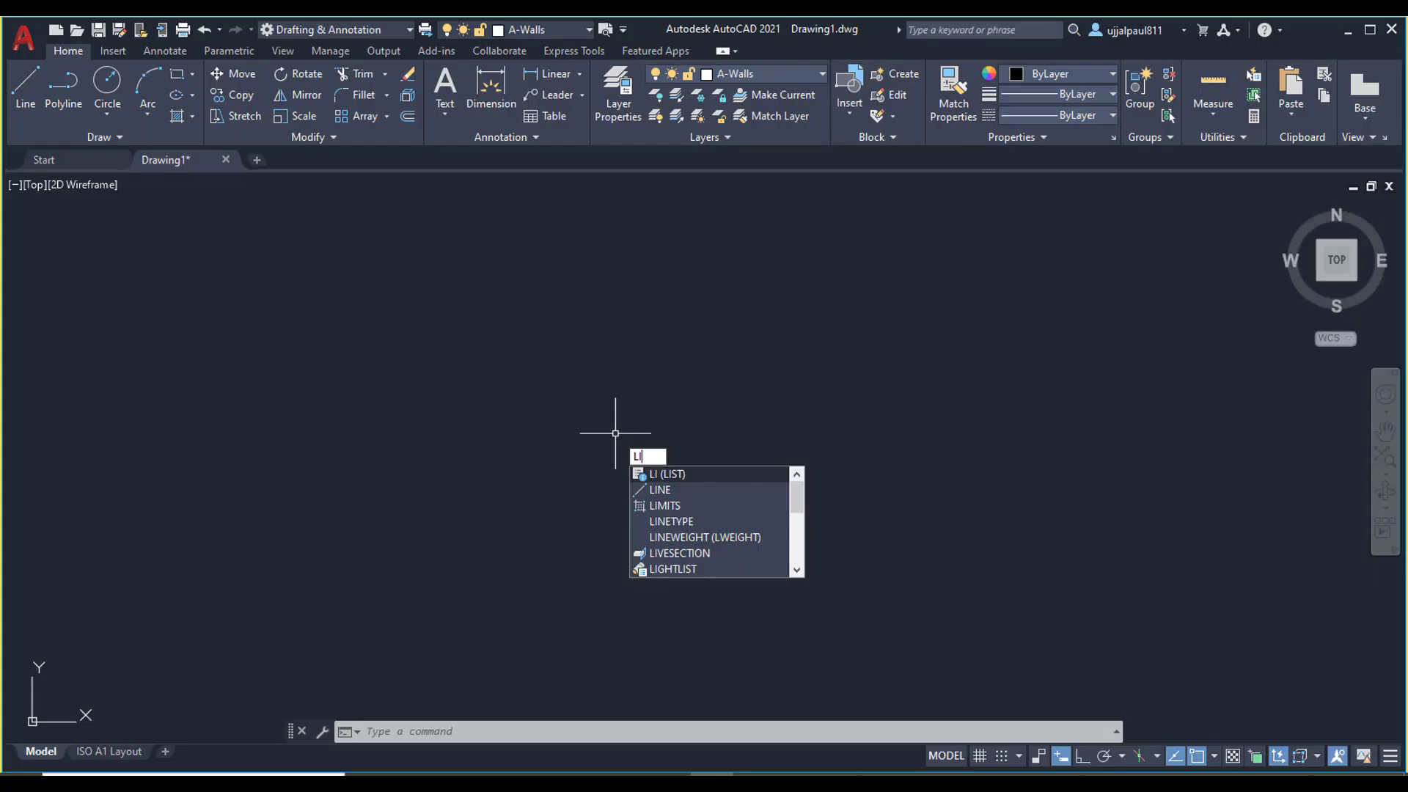
- Start the line command and draw the first zigzag segments across the middle of the drawing
text(Ne)
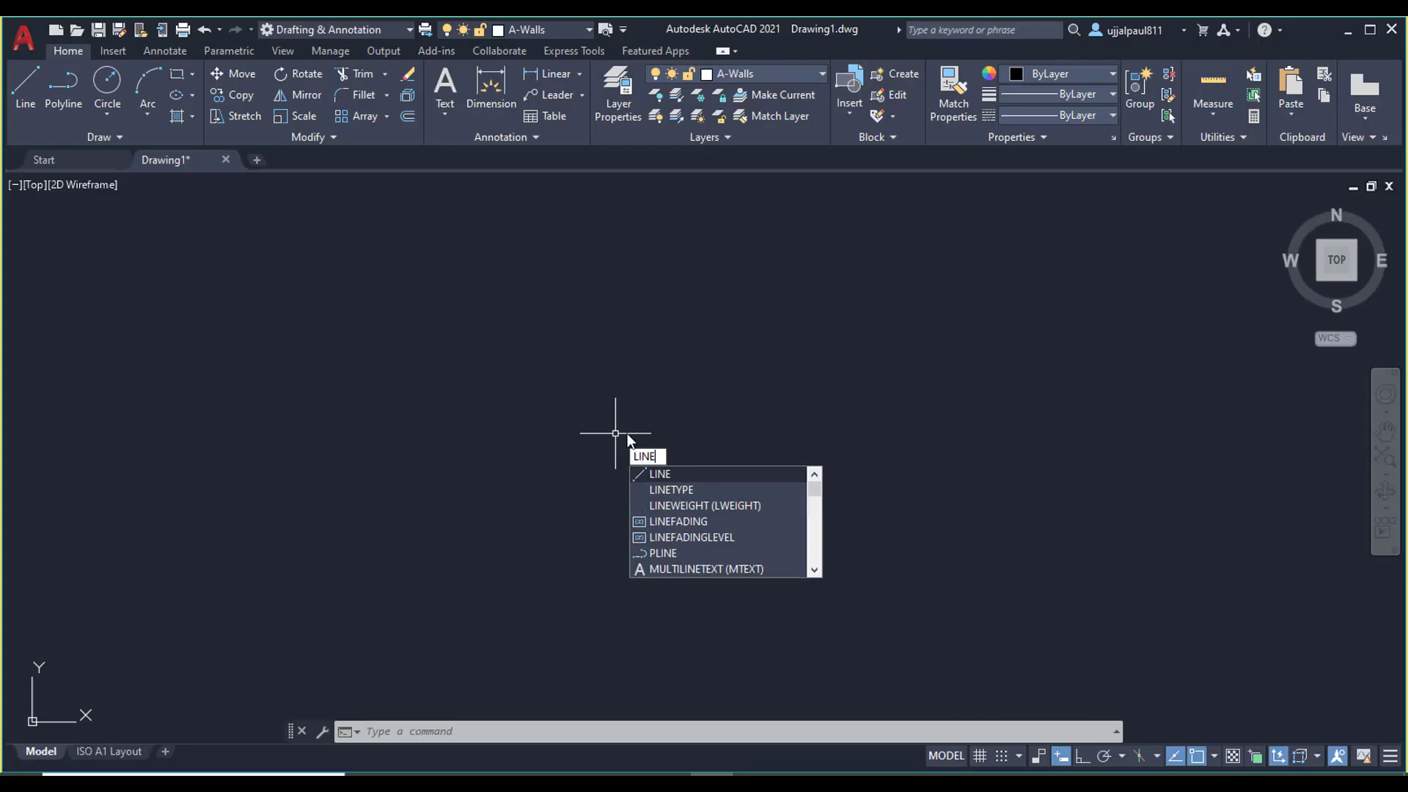
key(Return)
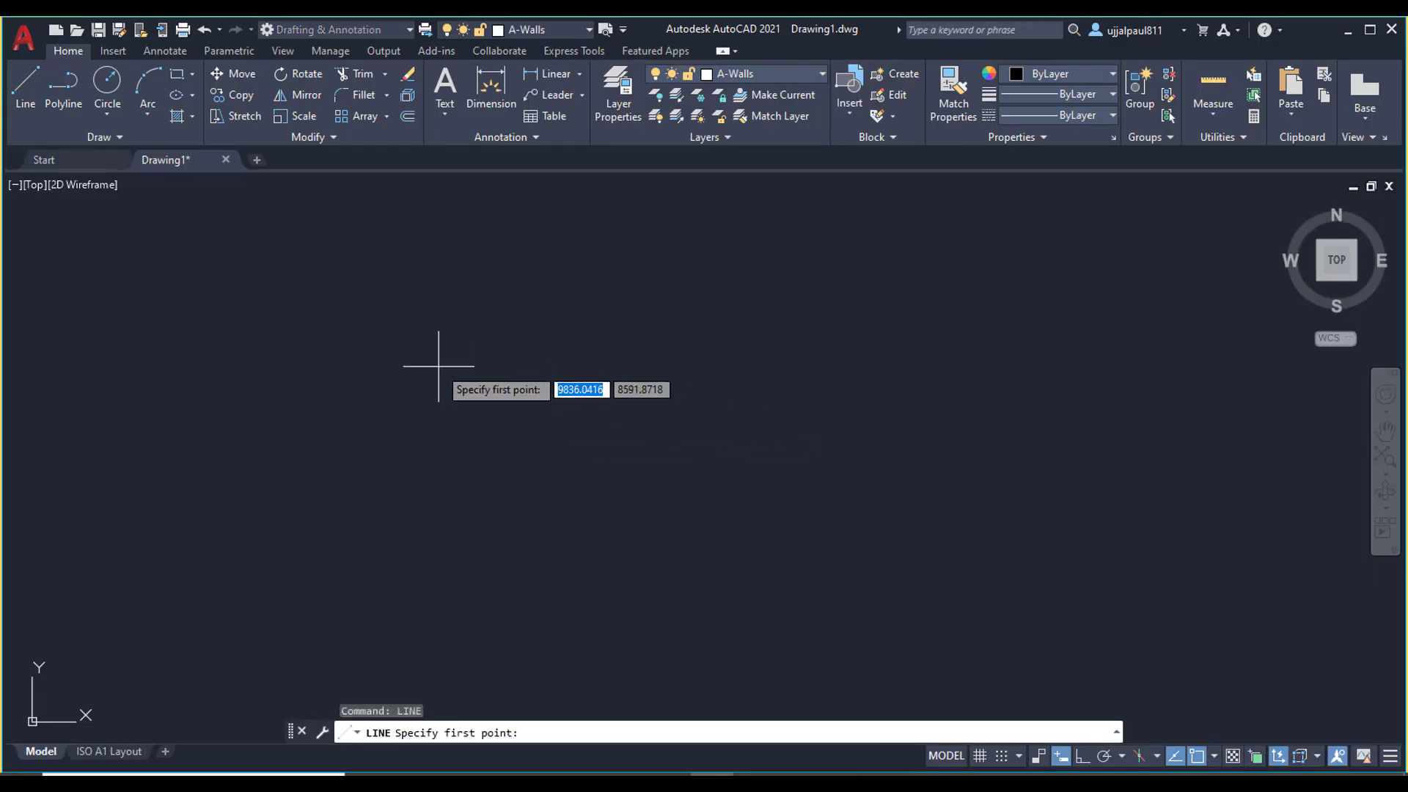
click(399, 377)
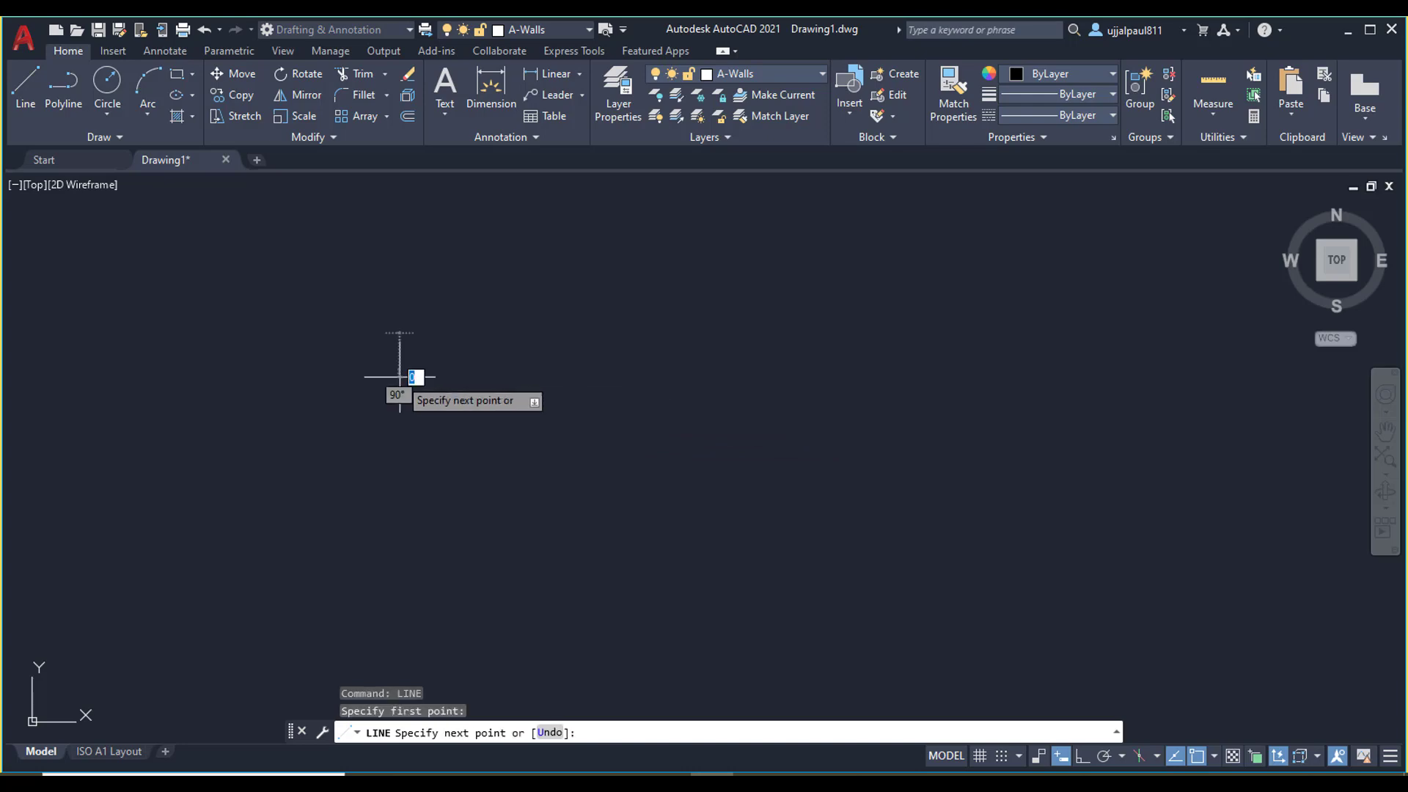
click(636, 385)
click(543, 316)
click(523, 404)
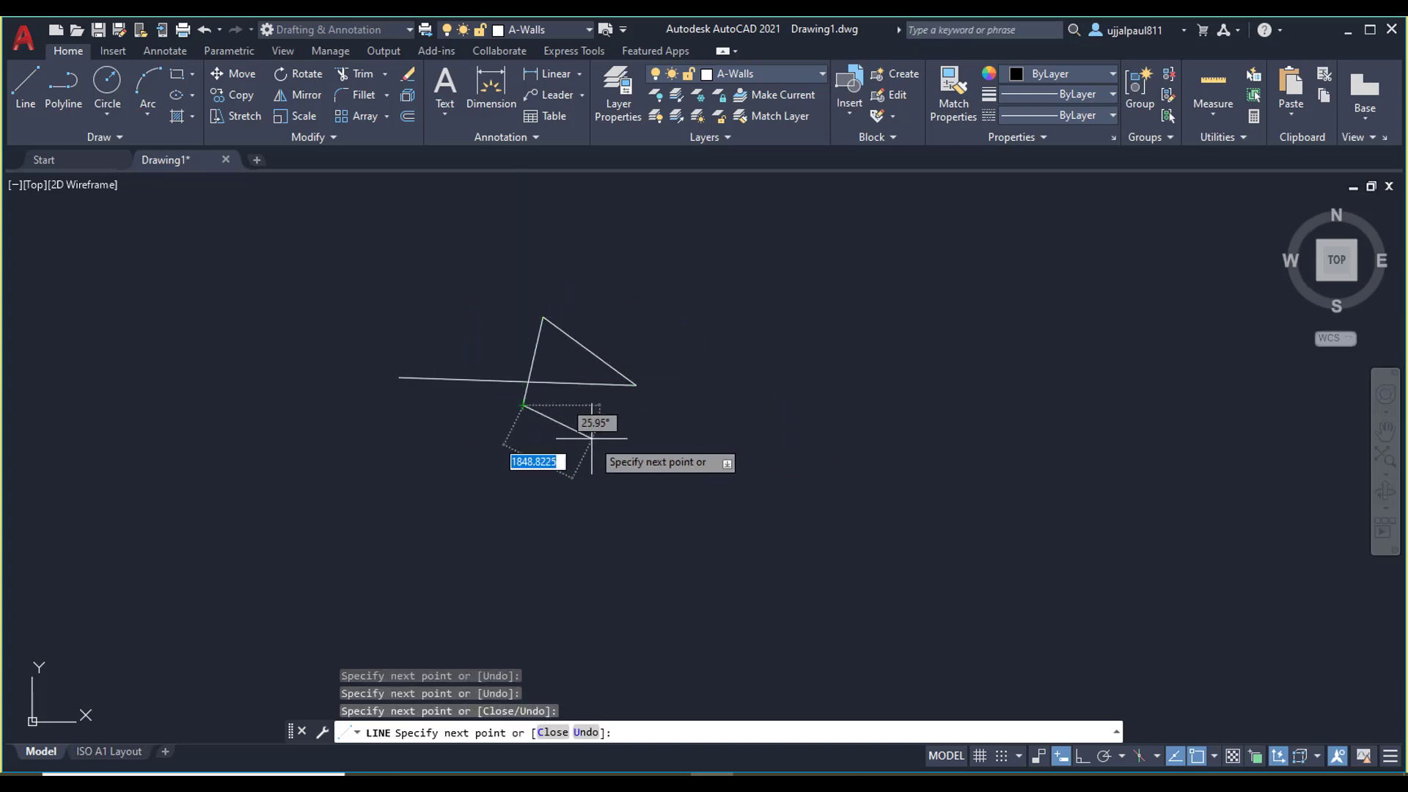
click(591, 439)
click(468, 450)
- Extend the zigzag leftward with more segments, end the command, and start a selection box
click(468, 359)
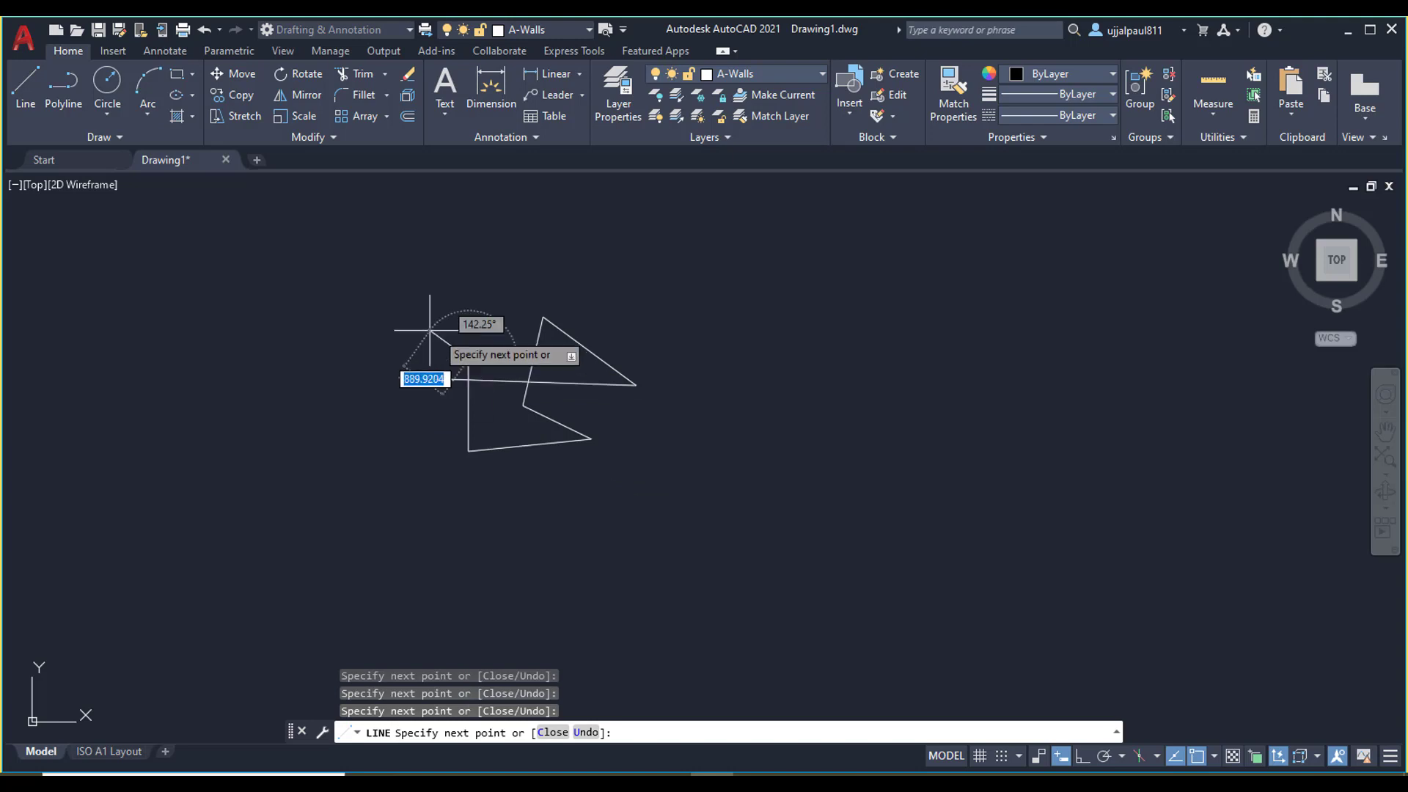
click(413, 331)
click(402, 395)
click(362, 461)
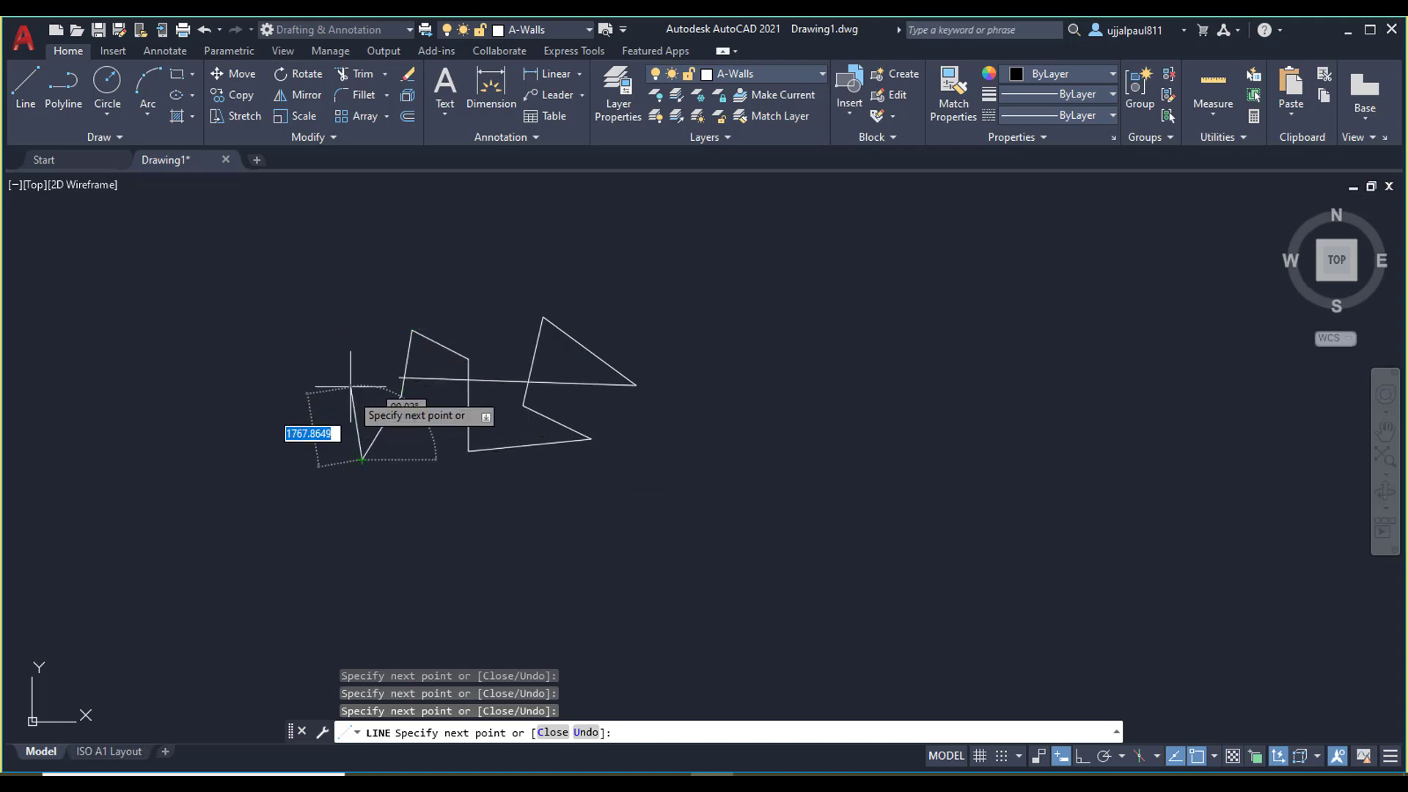
click(351, 385)
click(440, 455)
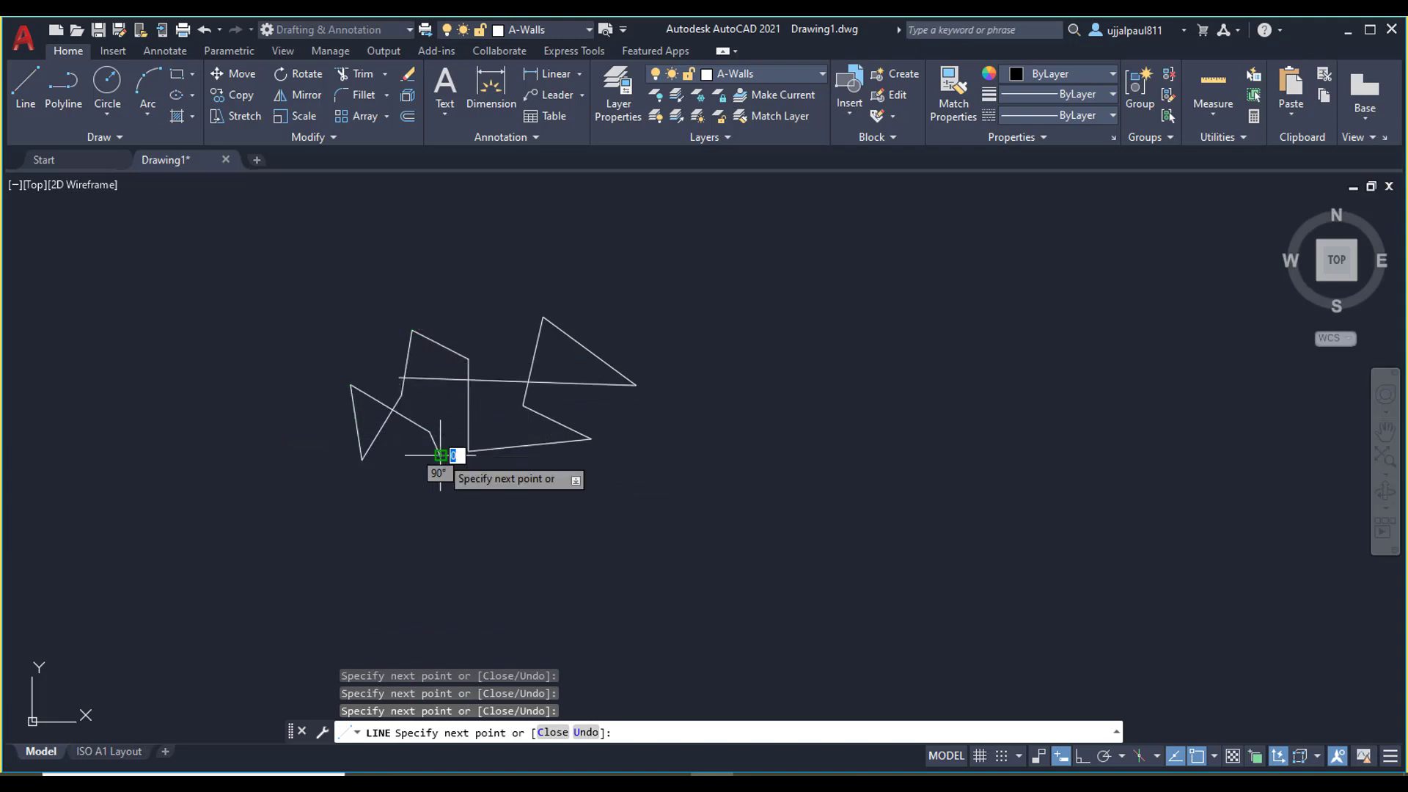
key(Escape)
click(303, 273)
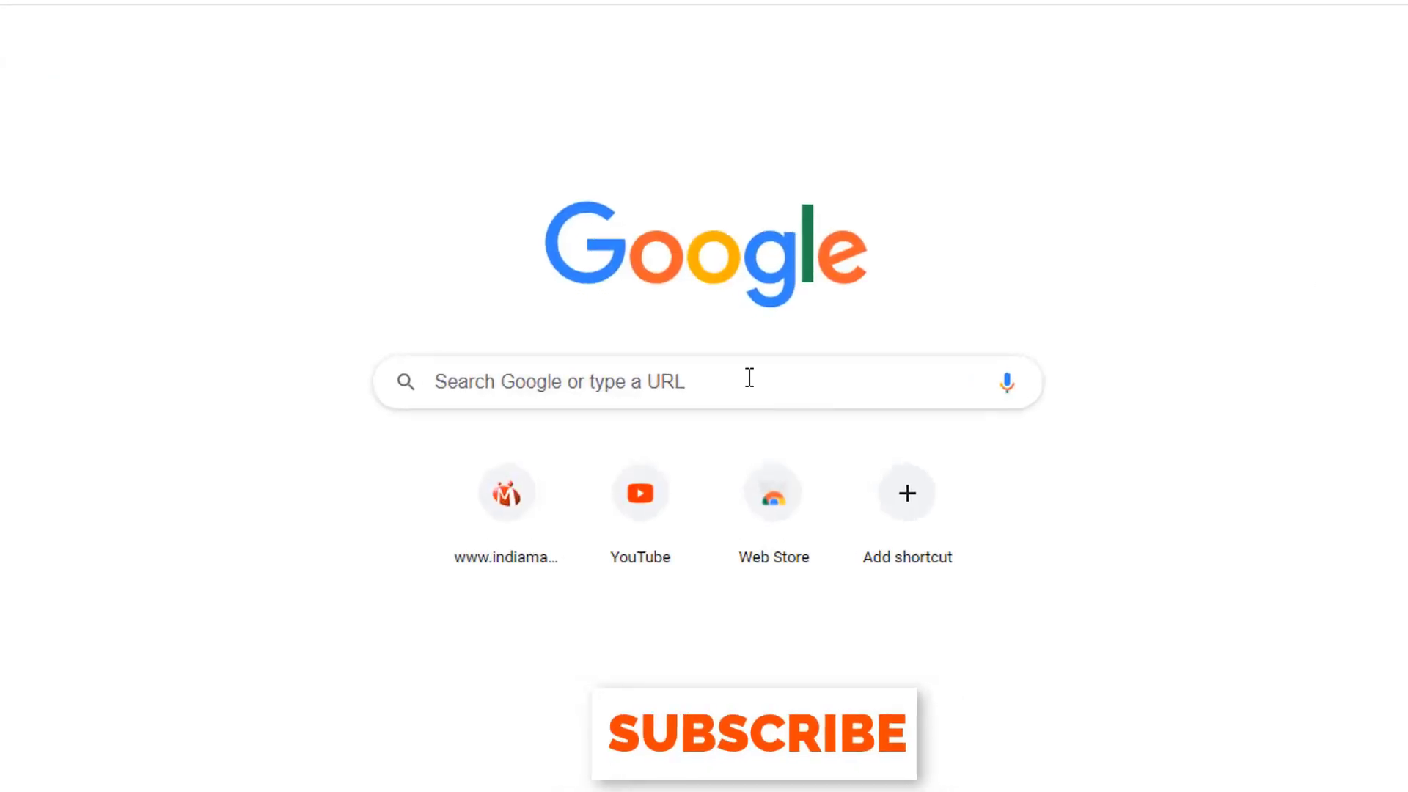
- Search Google for 'autodesk student' via the search box suggestion
click(748, 380)
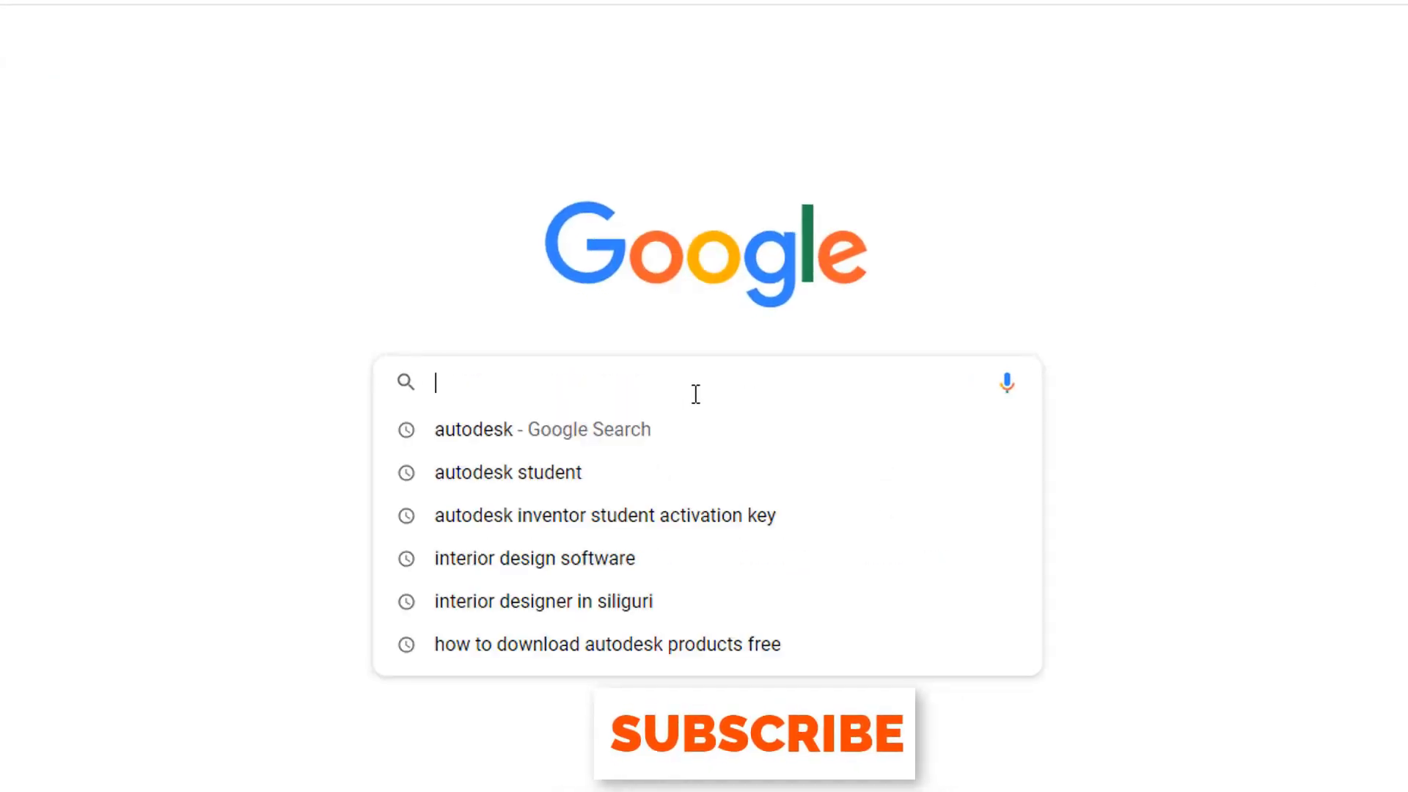
text(auto)
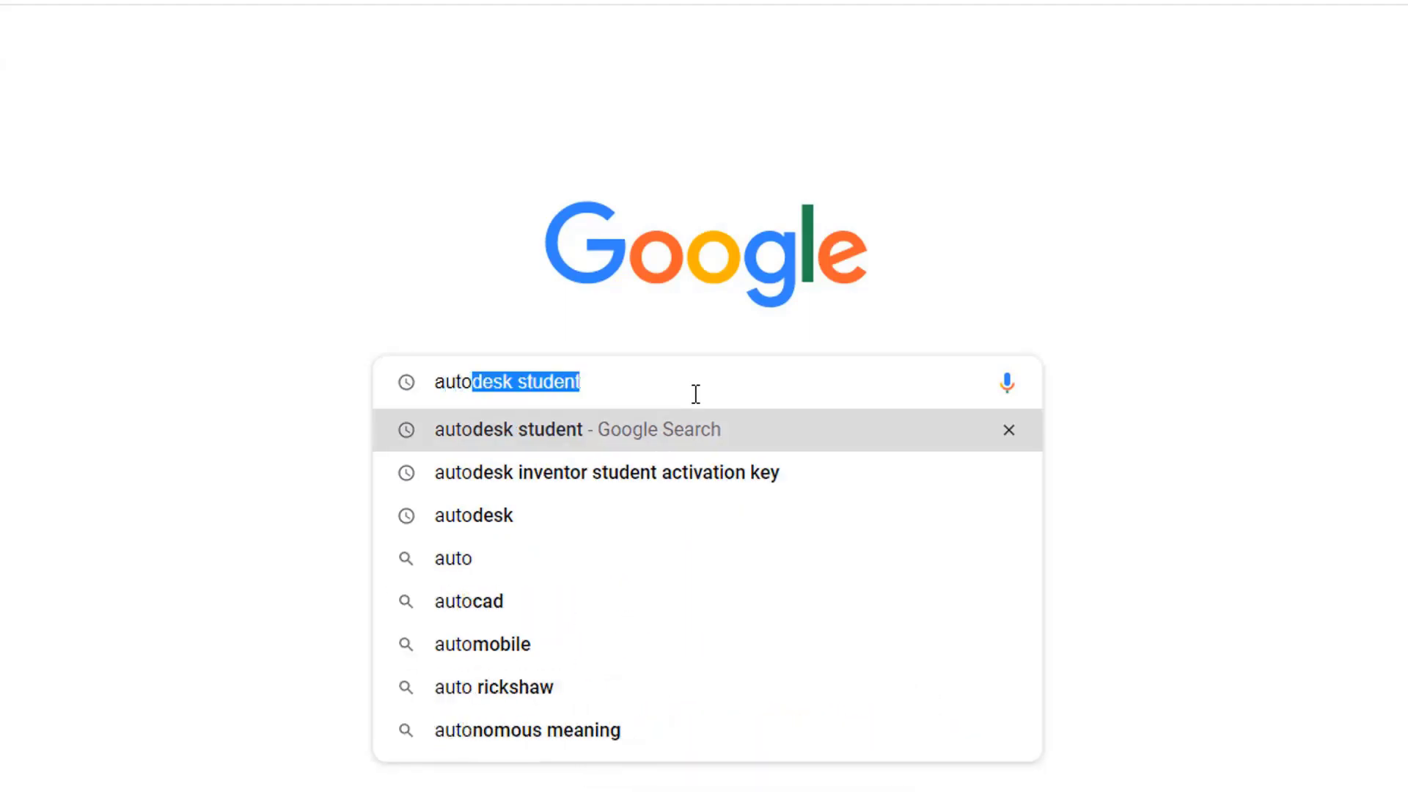
text(desk)
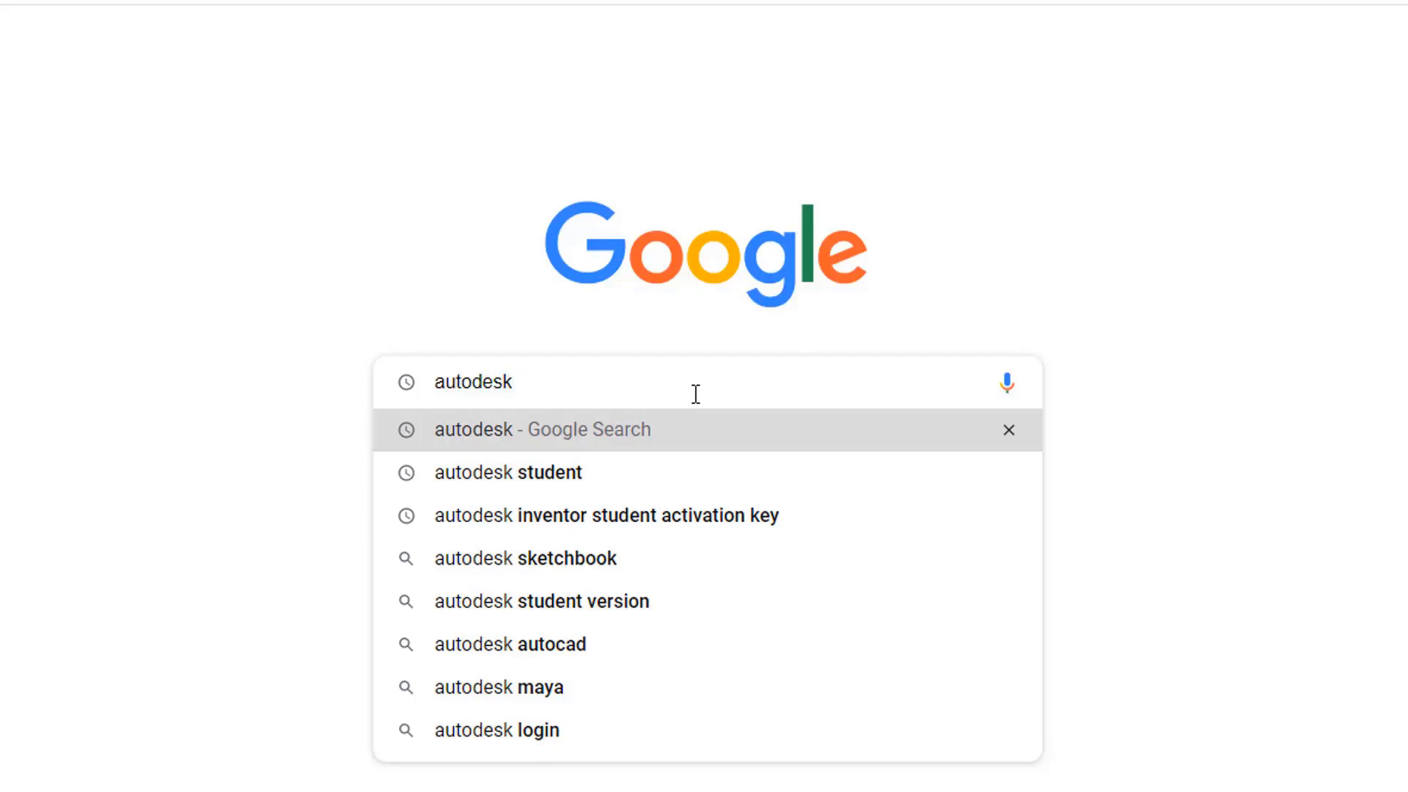
click(635, 479)
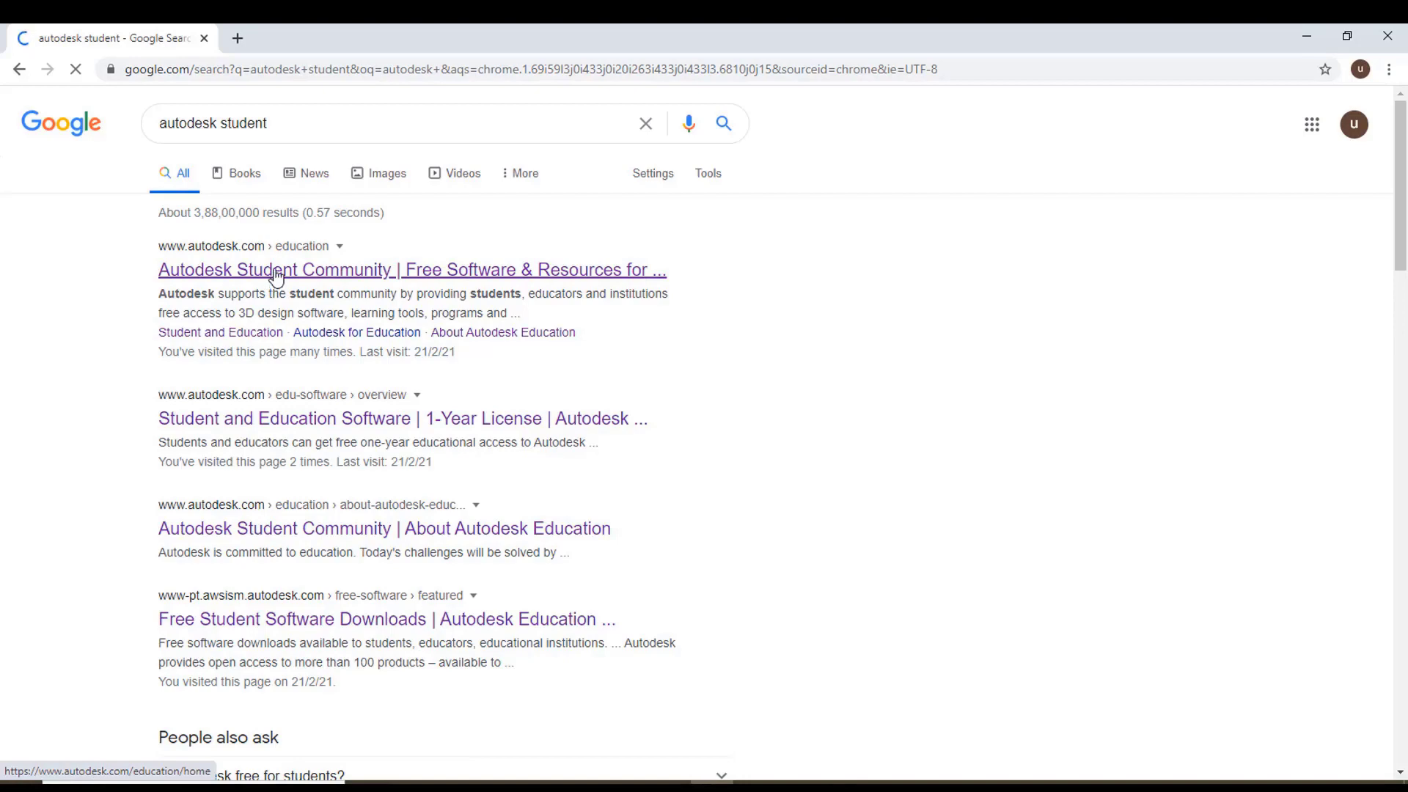
- Go from the Autodesk Student Community result through Get Products to the education benefits form
click(277, 277)
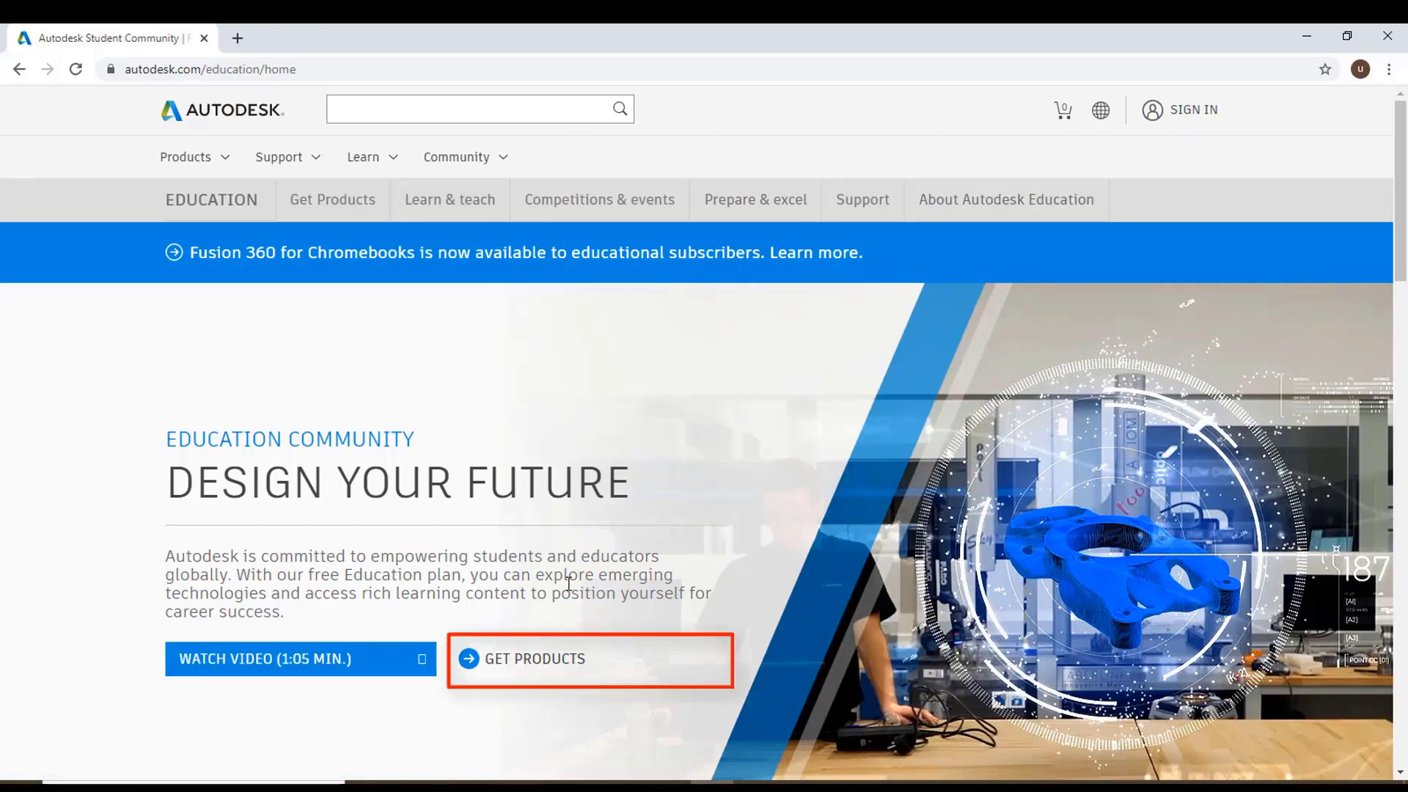
click(494, 666)
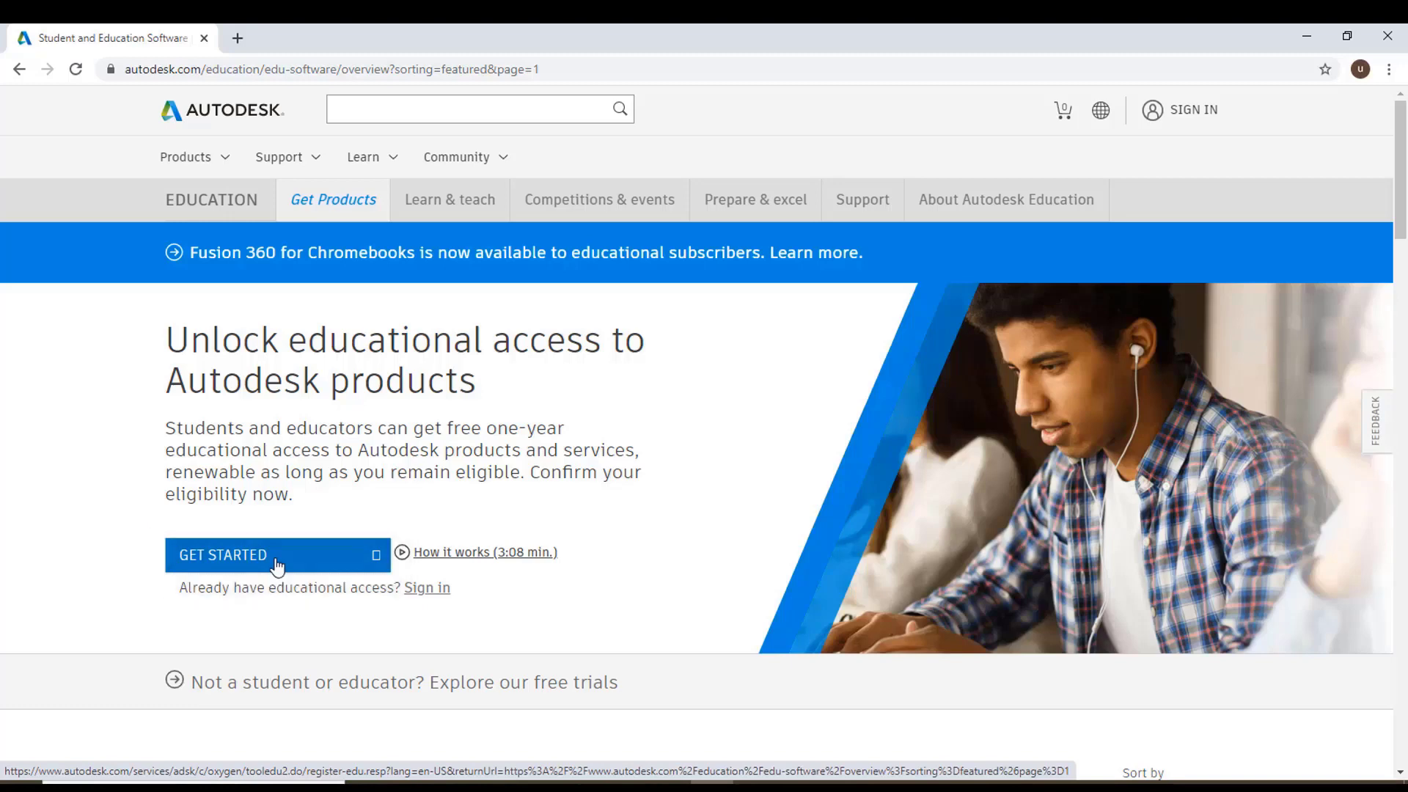
click(276, 565)
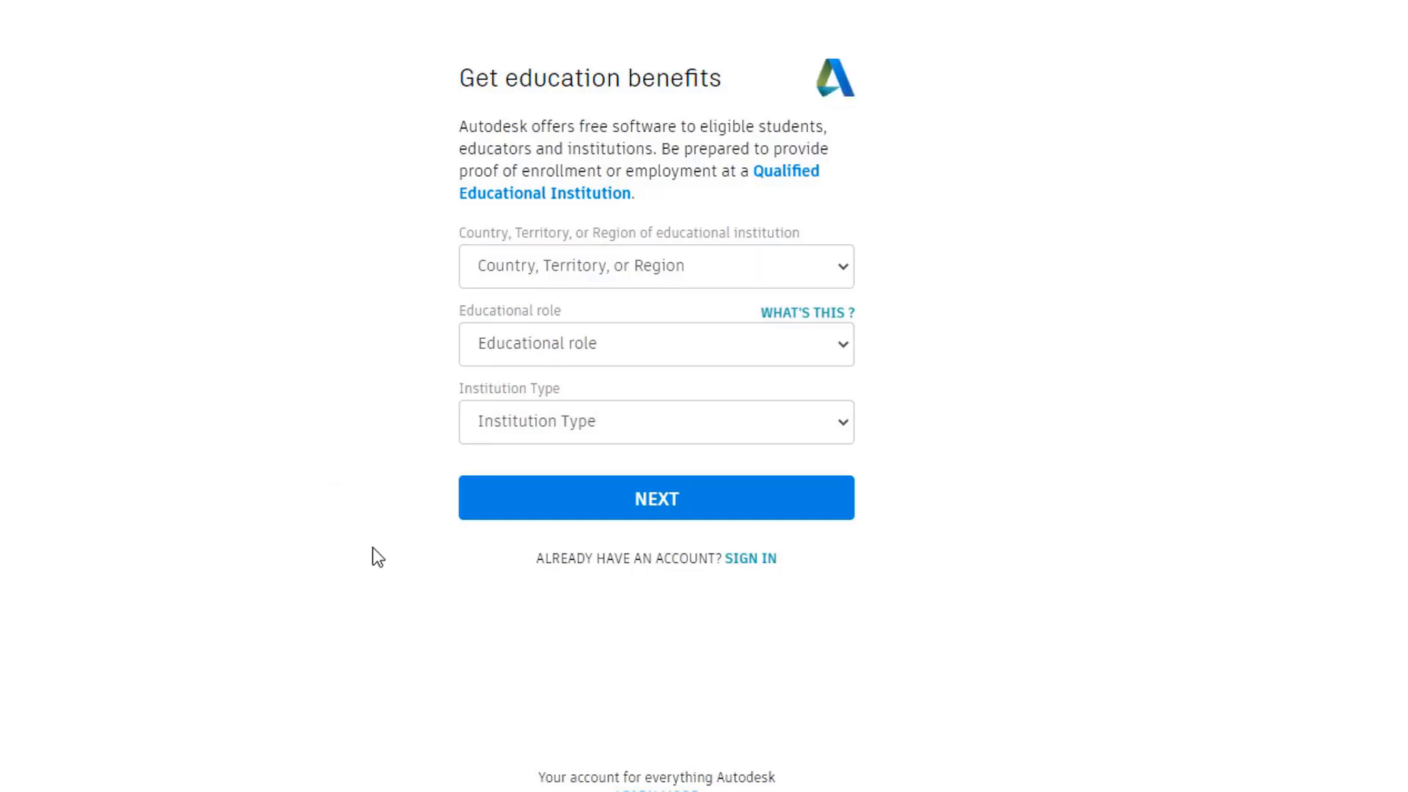
- Choose India as country, Student as role, and University/Post-Secondary as institution type
click(727, 273)
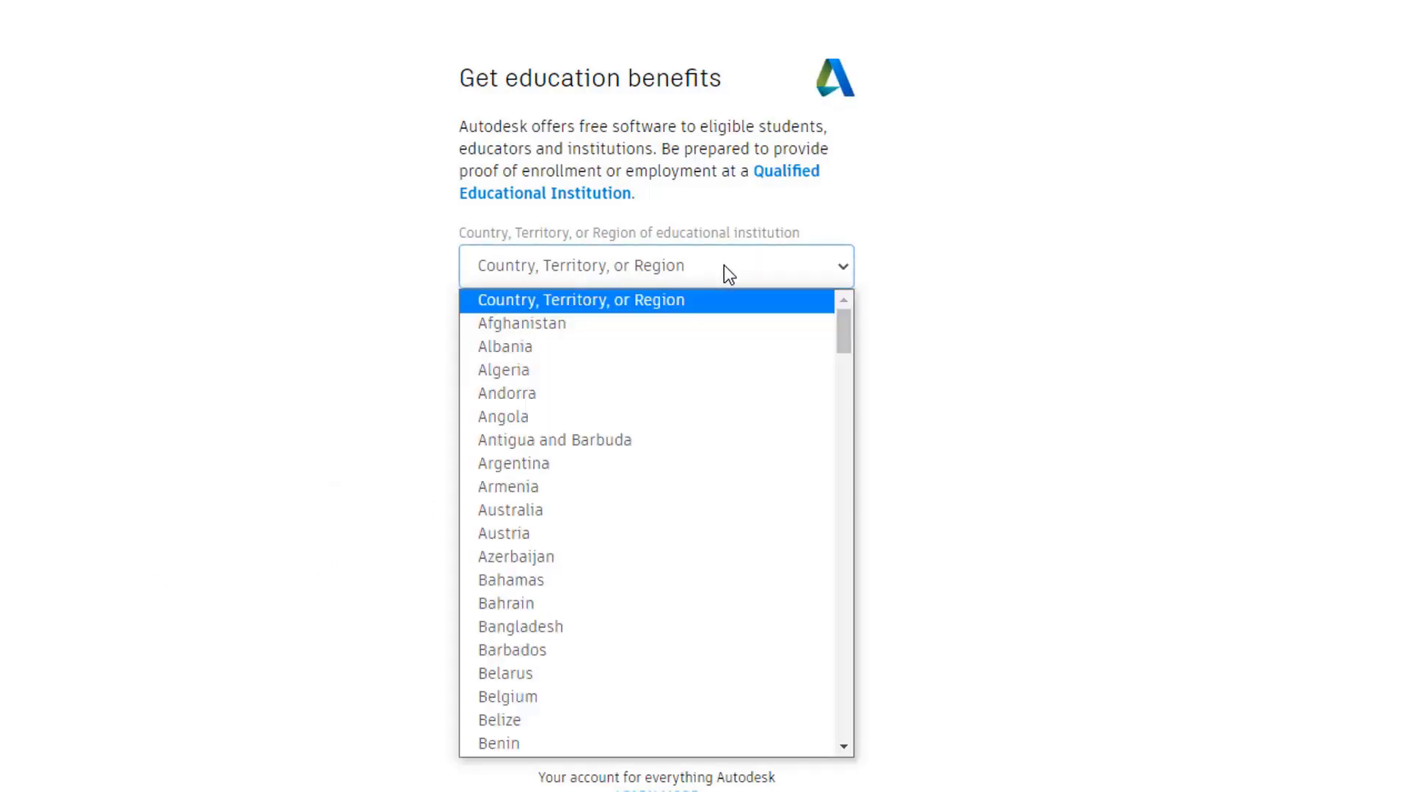
key(i)
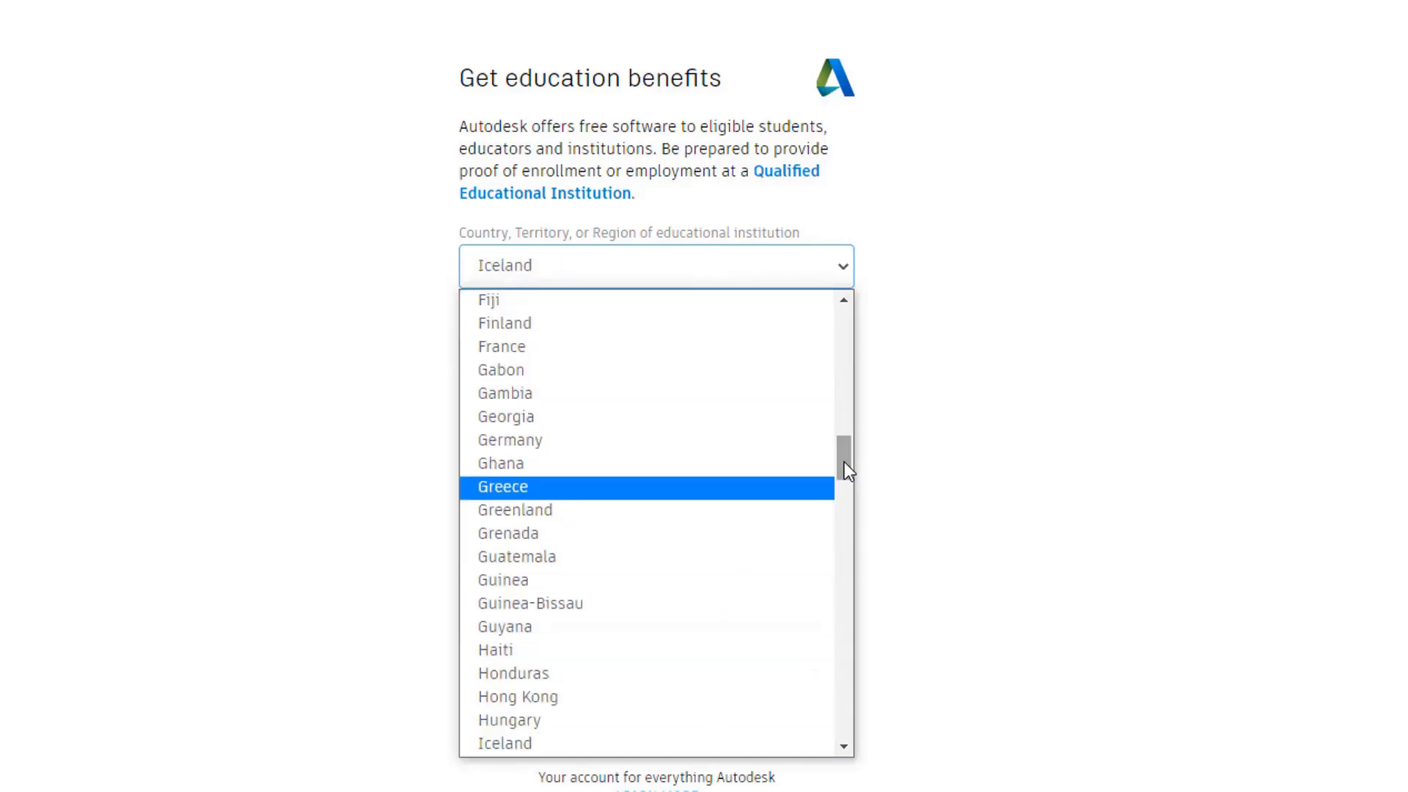
drag(843, 462, 839, 484)
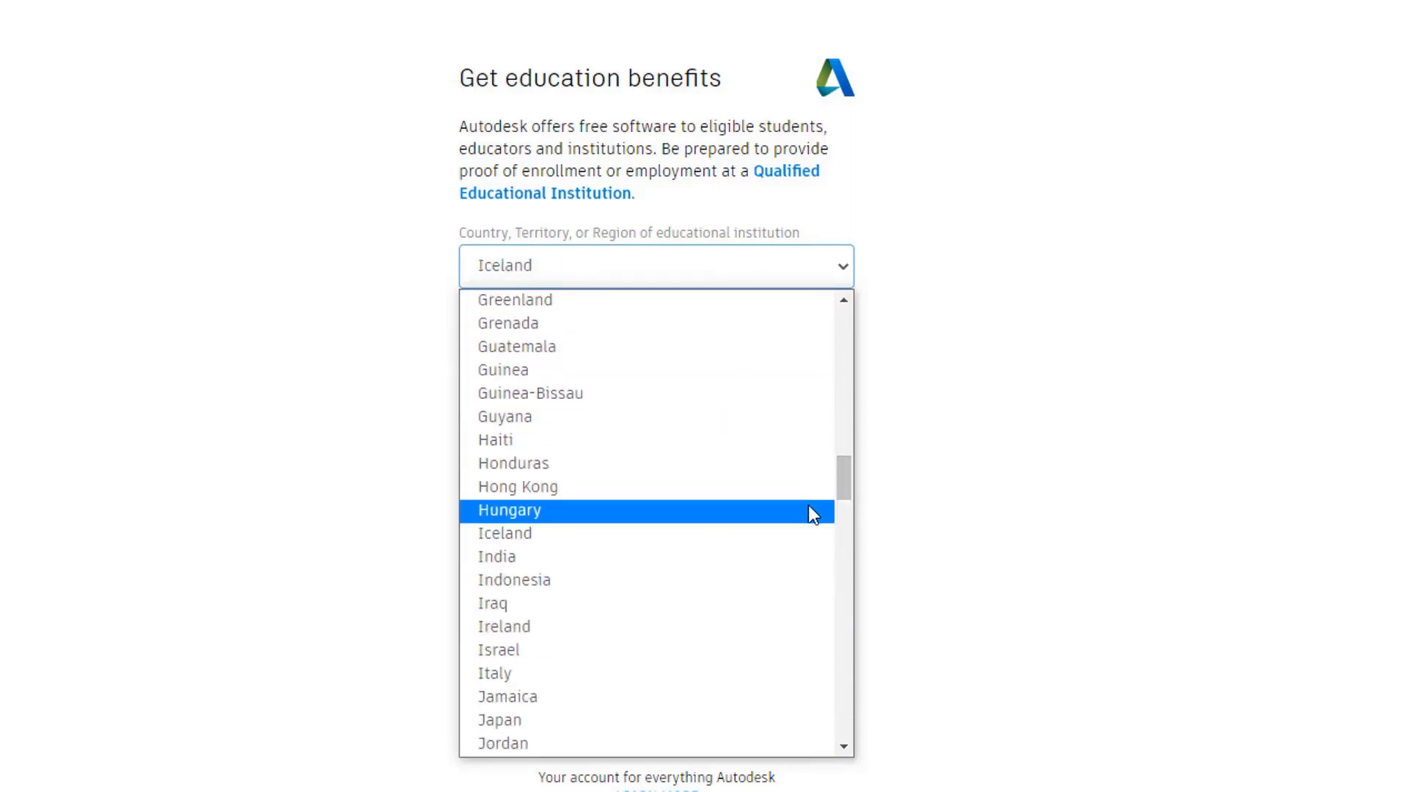
click(541, 560)
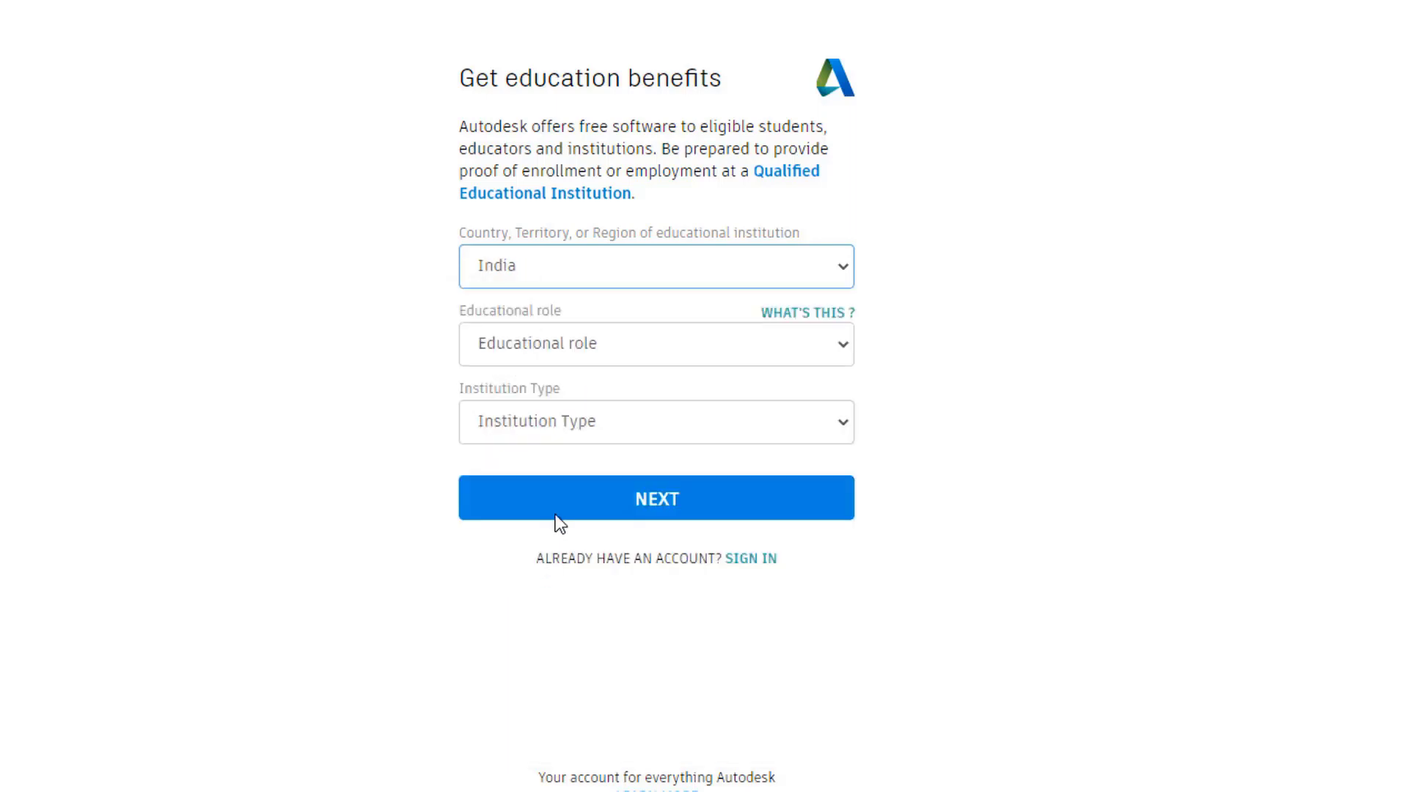
click(684, 352)
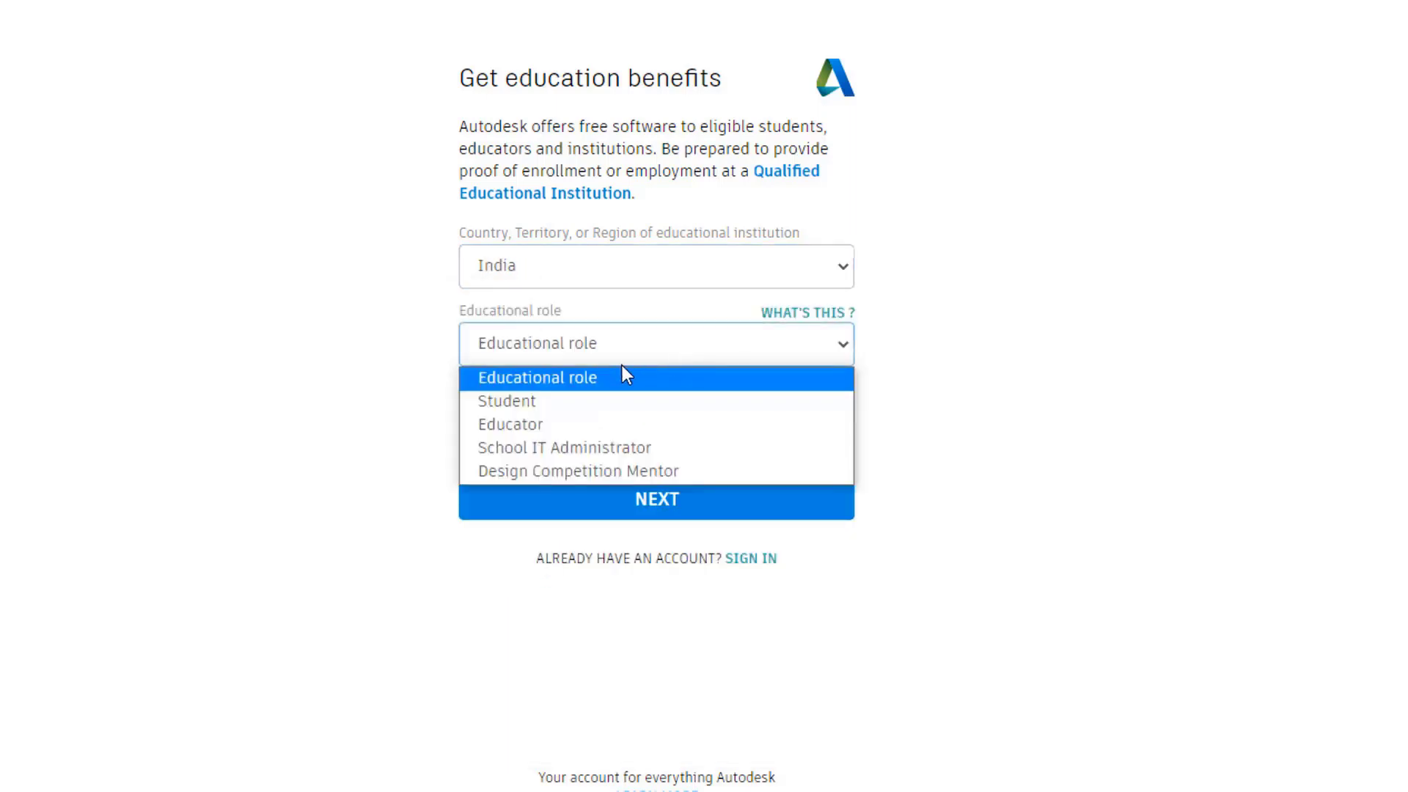
click(561, 403)
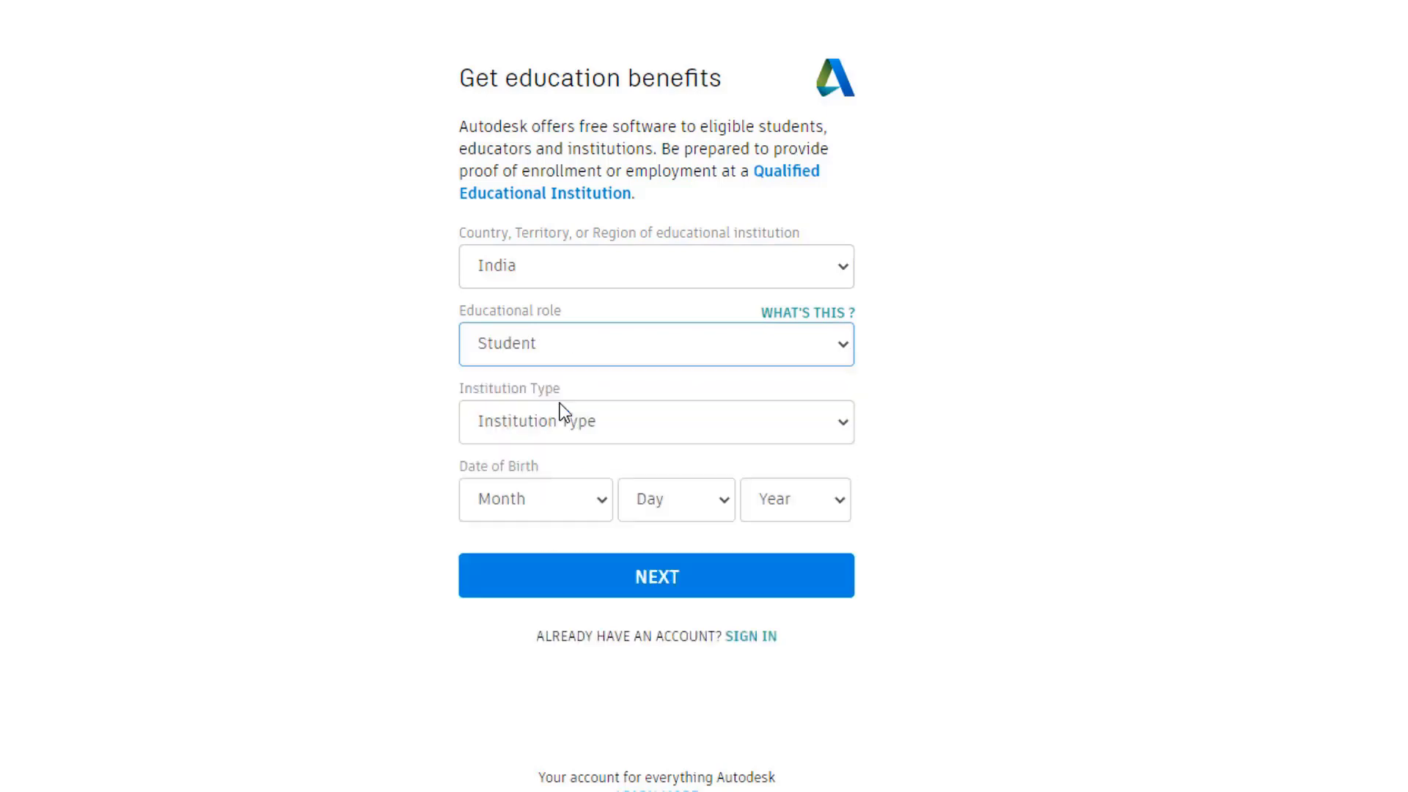
click(662, 422)
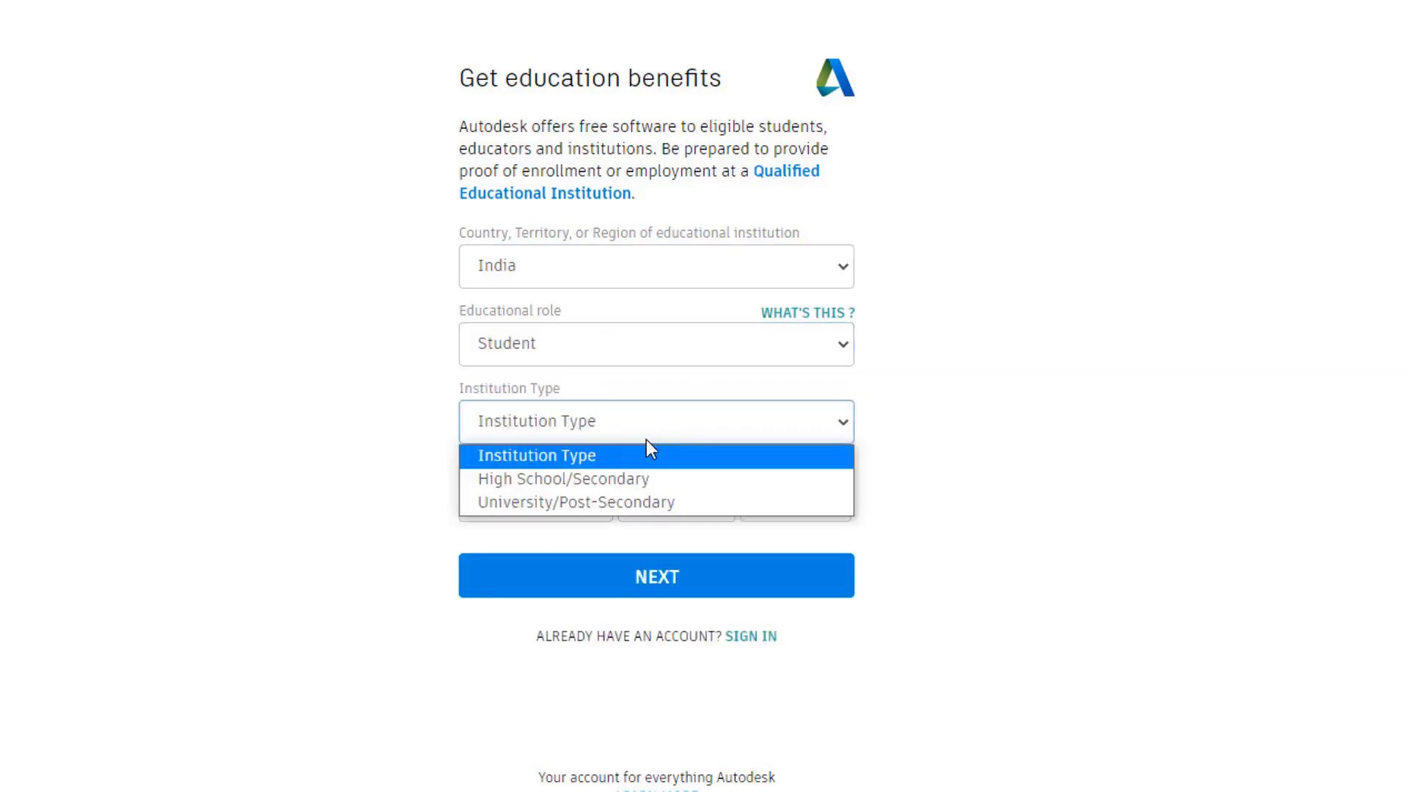
click(616, 503)
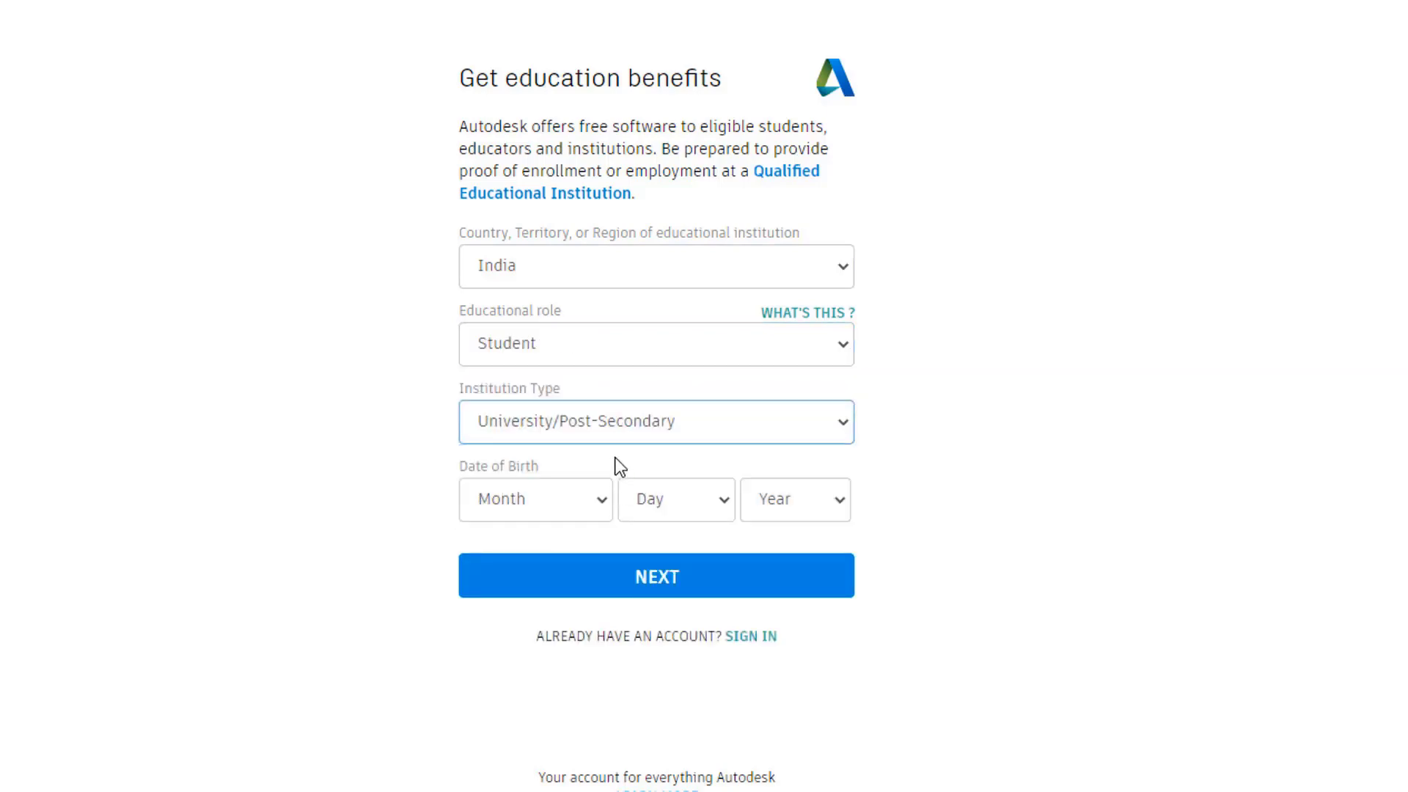
click(596, 498)
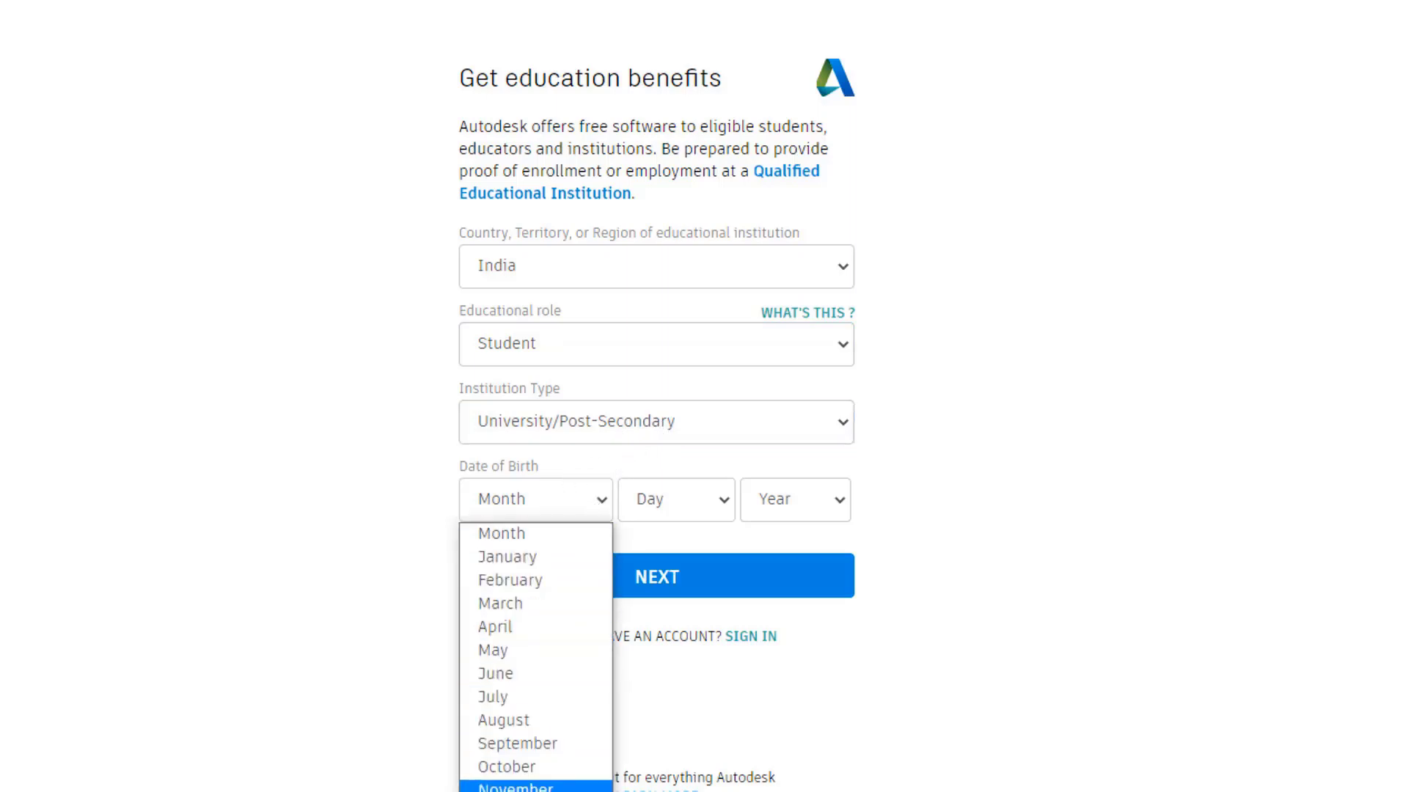
click(558, 786)
click(692, 513)
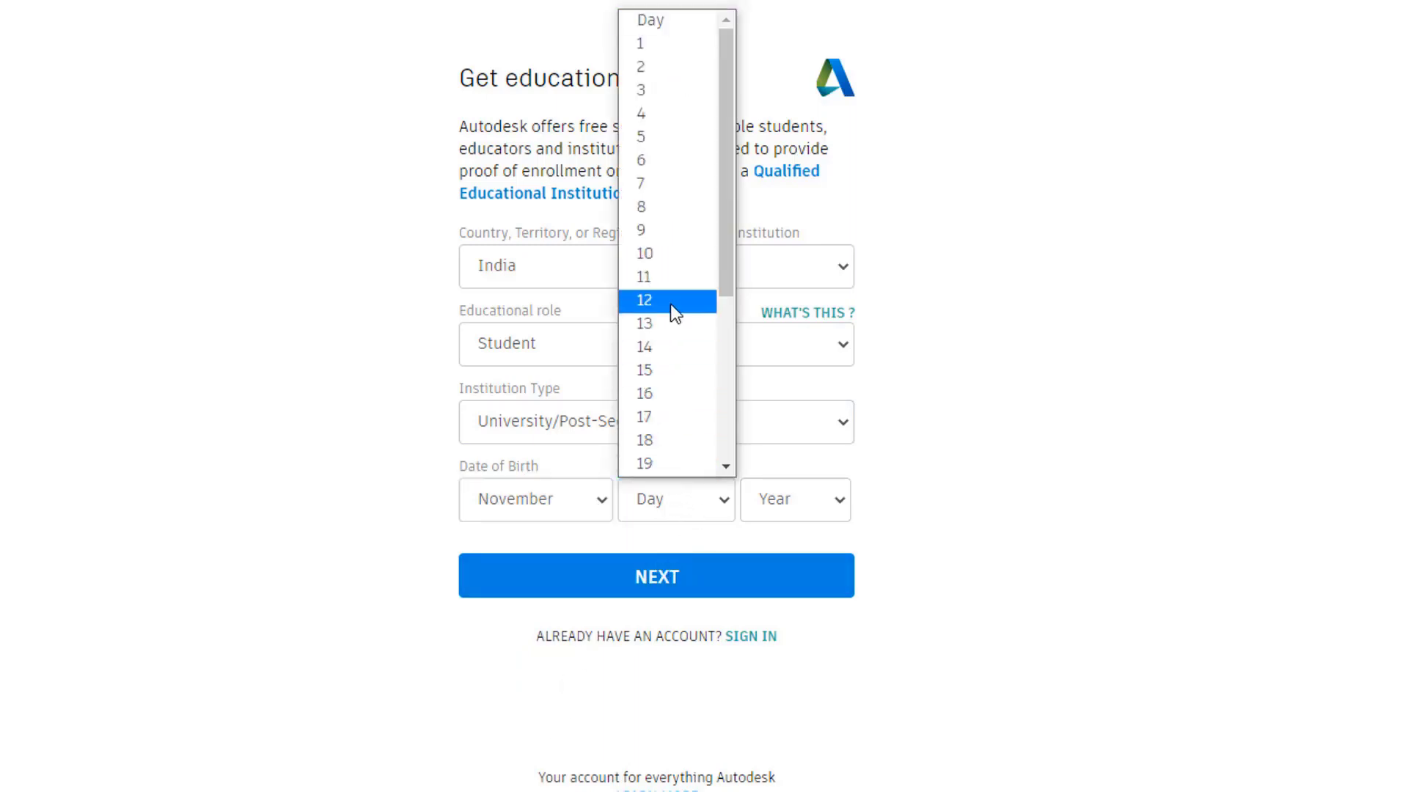
click(672, 230)
click(795, 502)
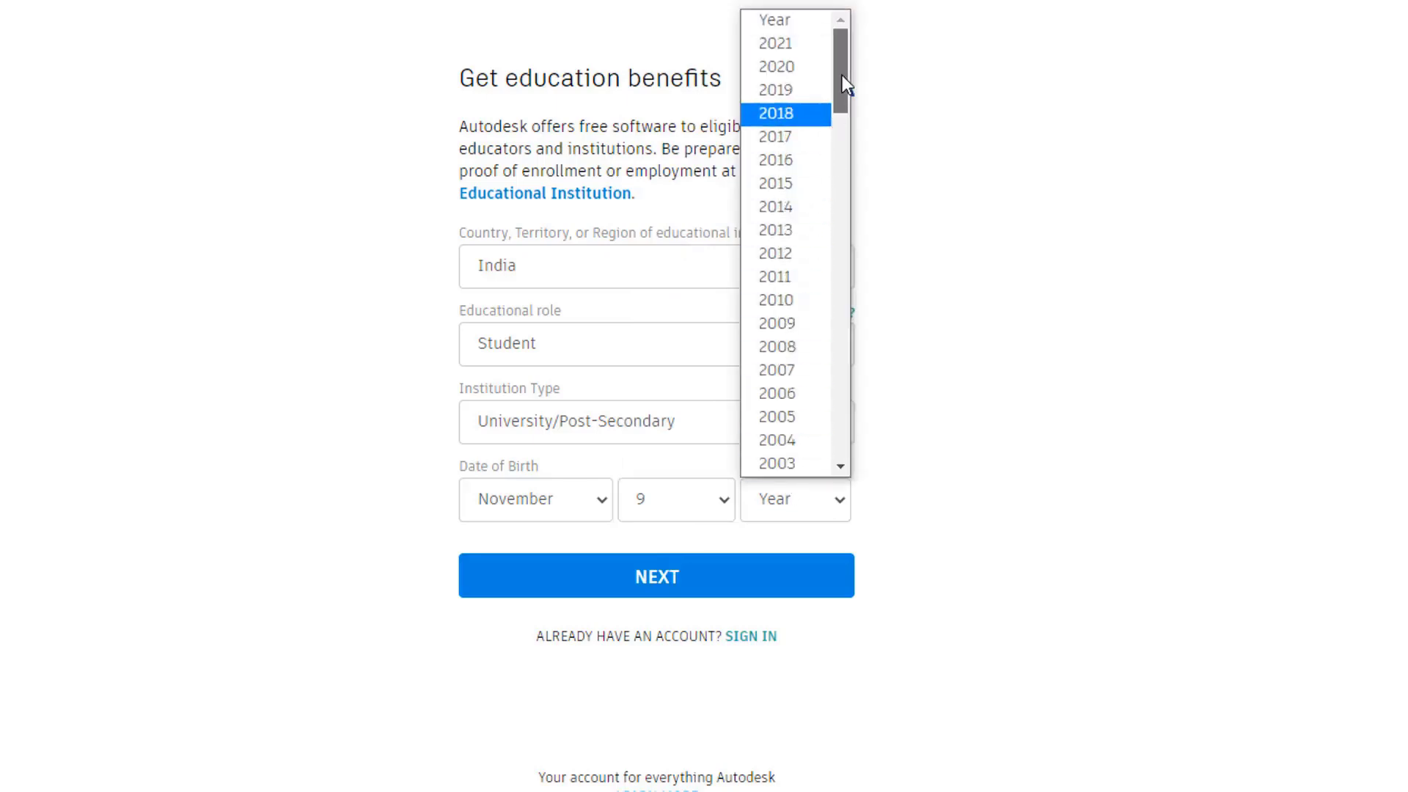
drag(843, 76, 848, 151)
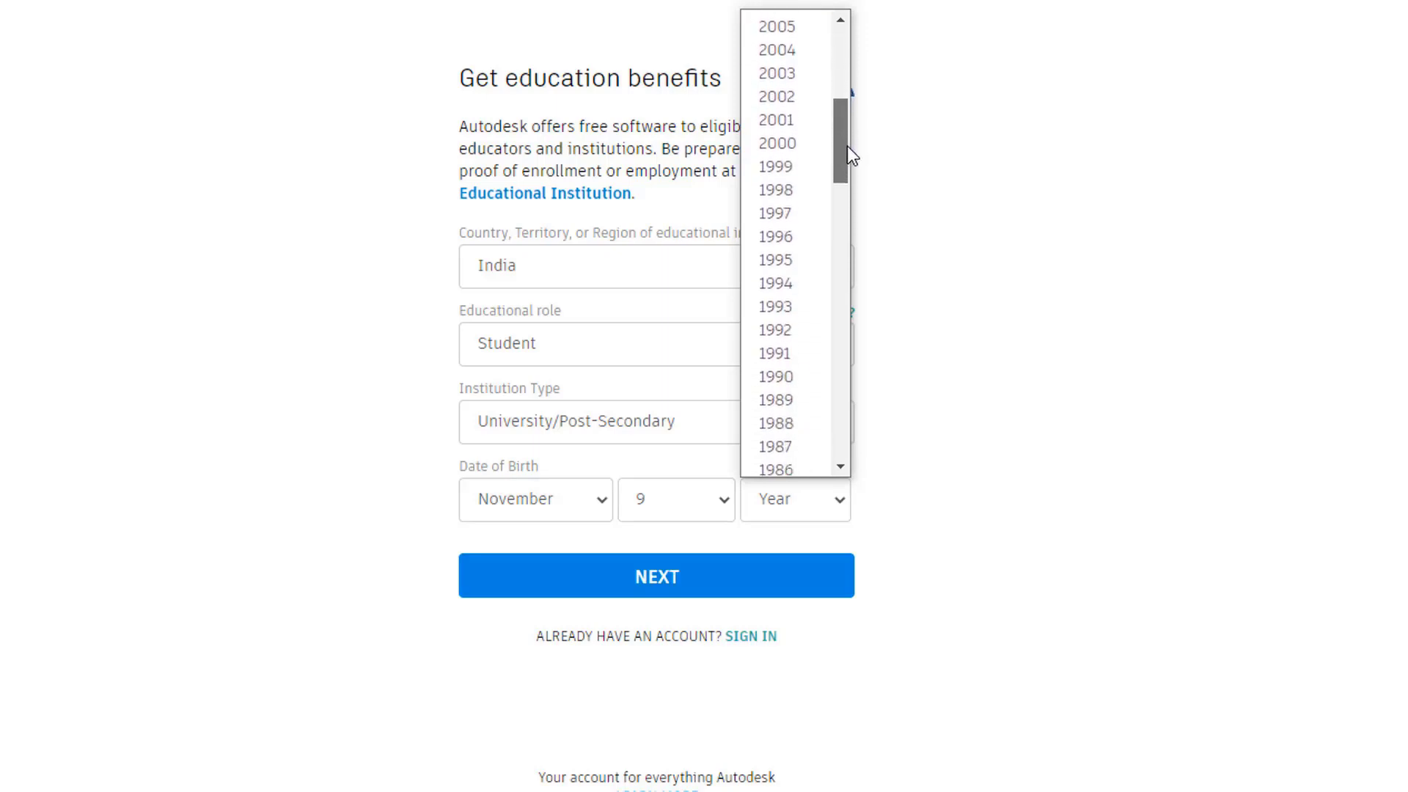
click(794, 305)
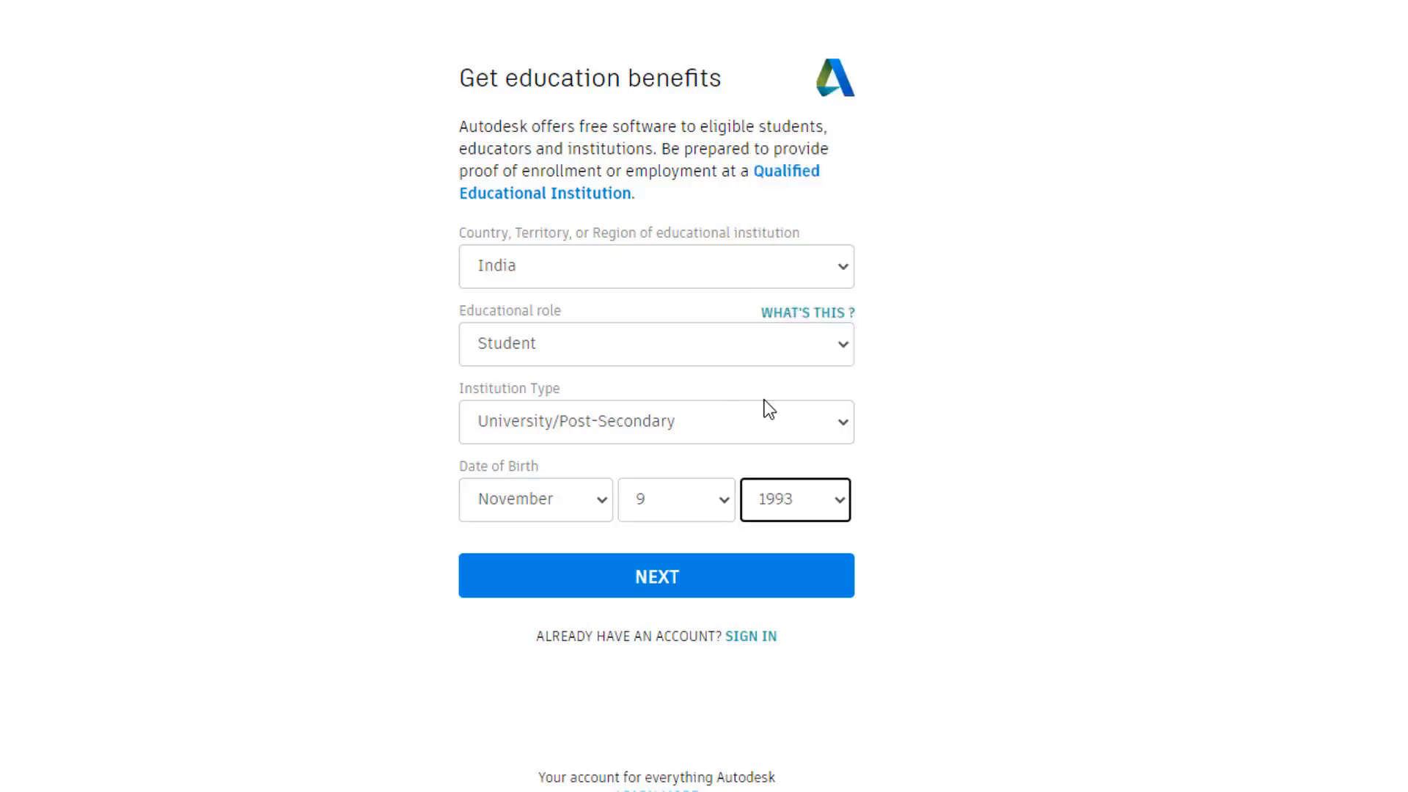
click(705, 583)
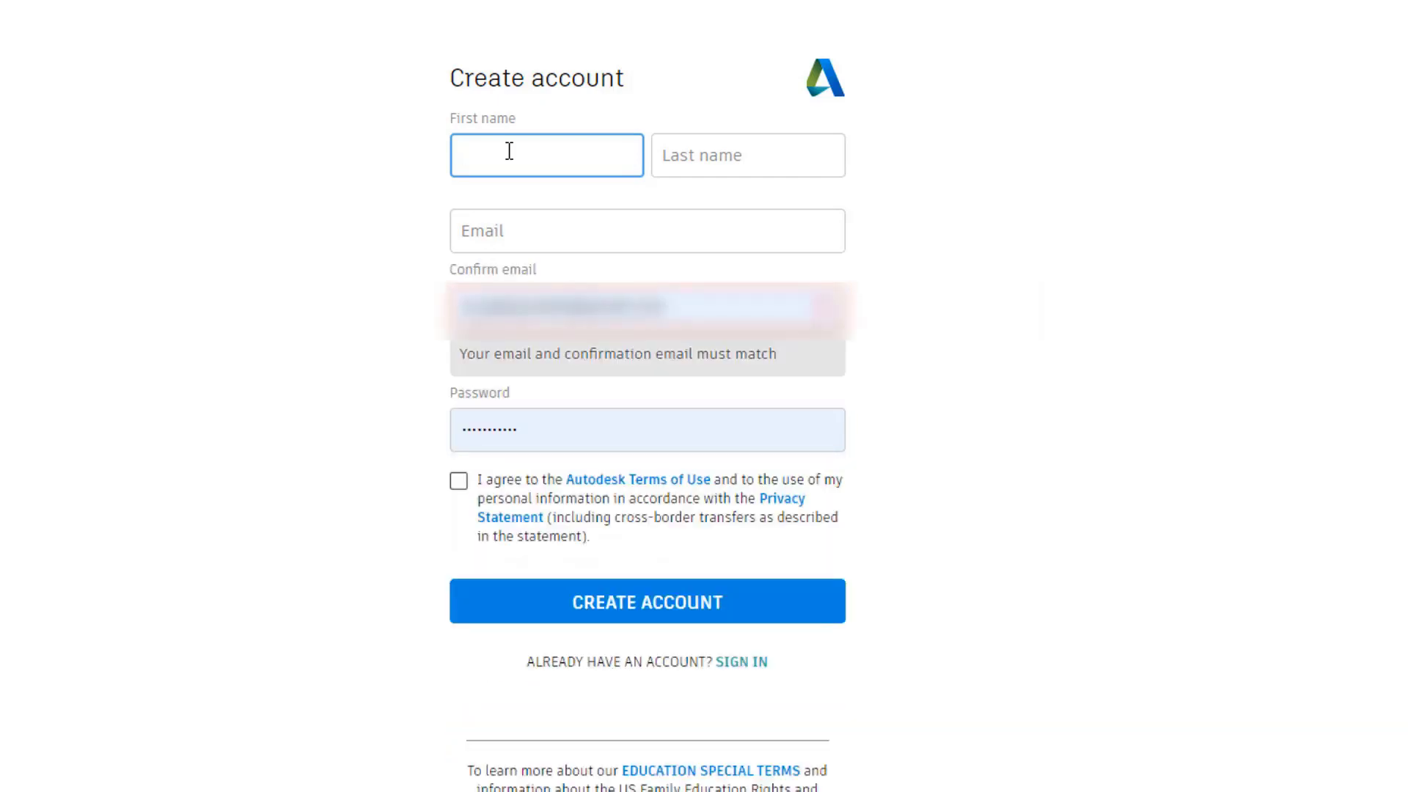
- Enter the account holder's first name, last name and e-mail address
click(696, 151)
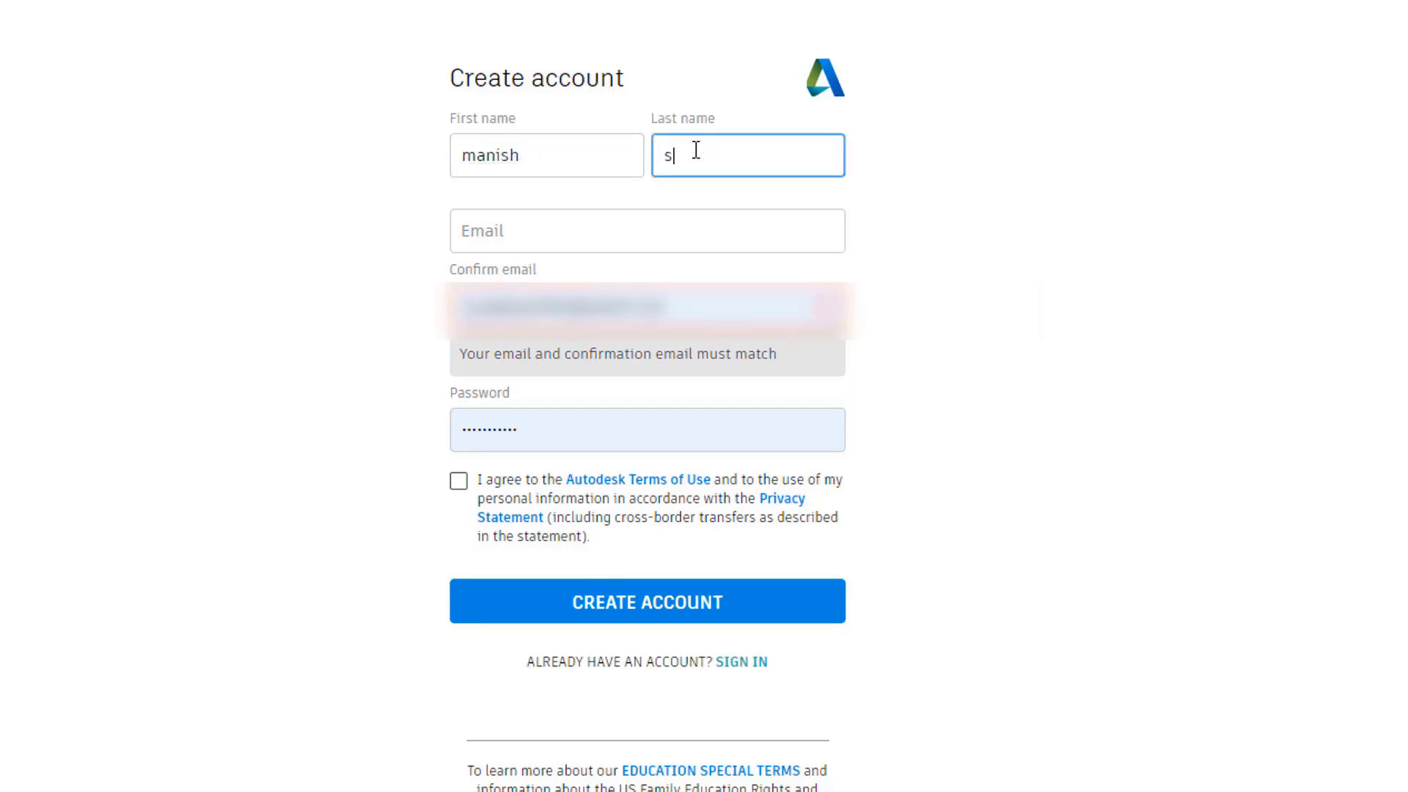
click(575, 223)
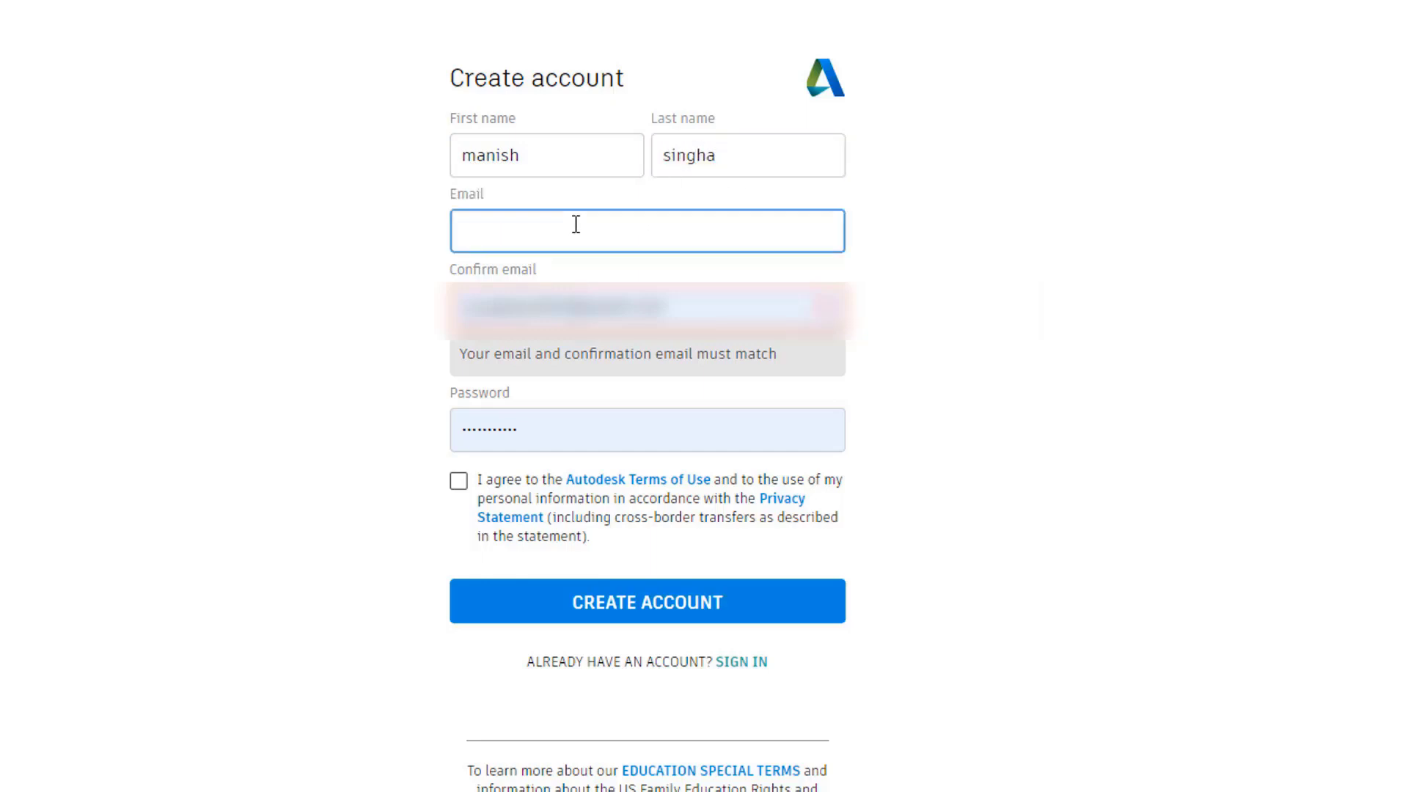
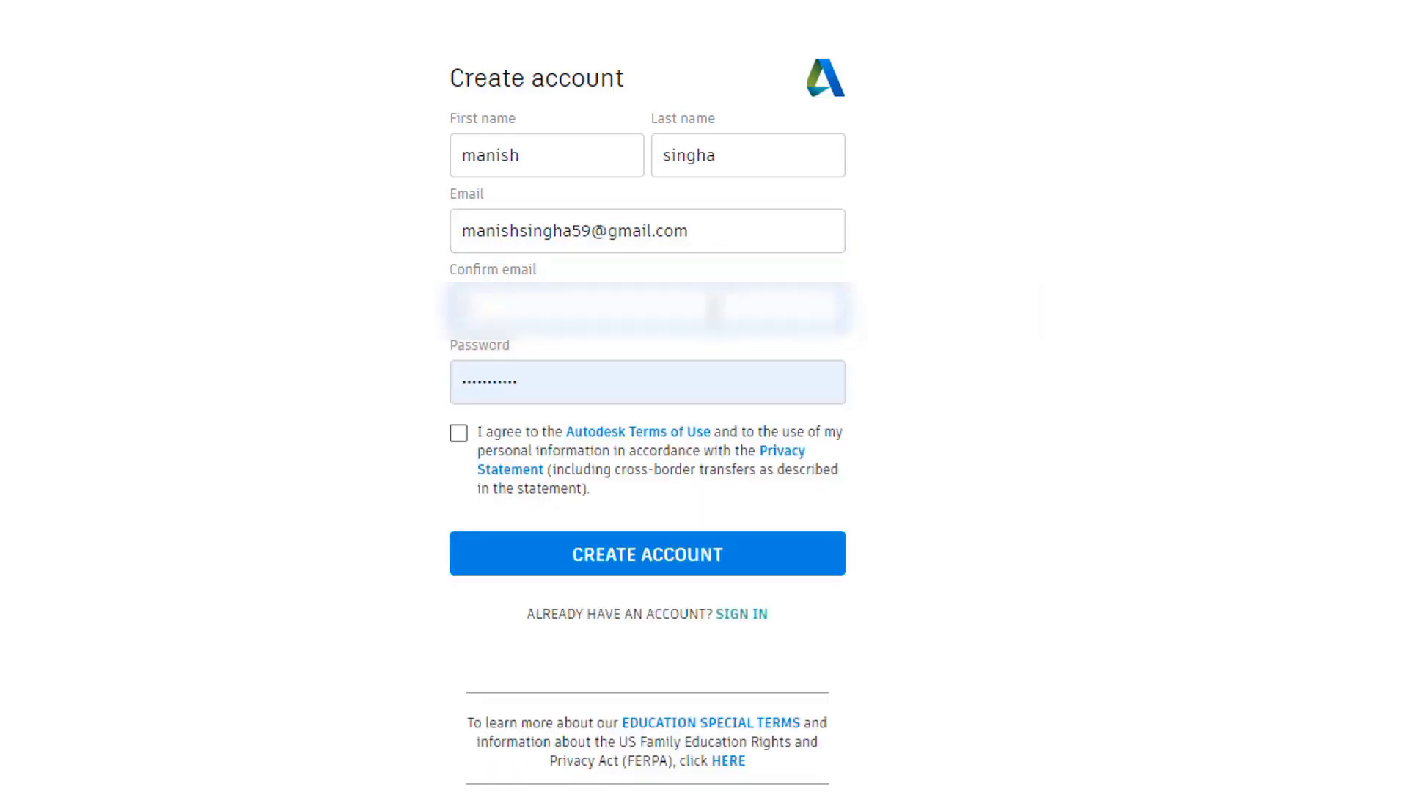
- Confirm the e-mail, enter the account password, and agree to the Terms of Use
click(682, 307)
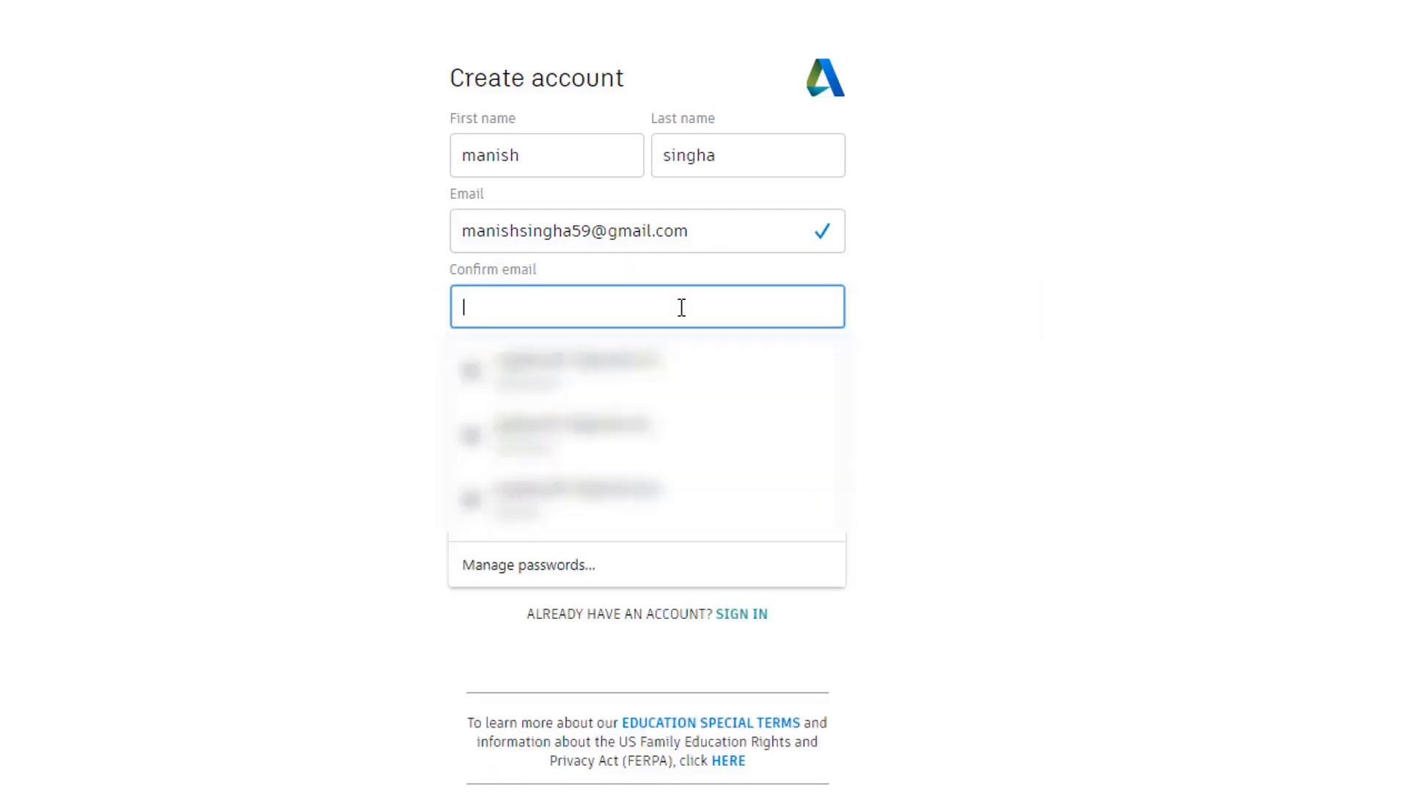
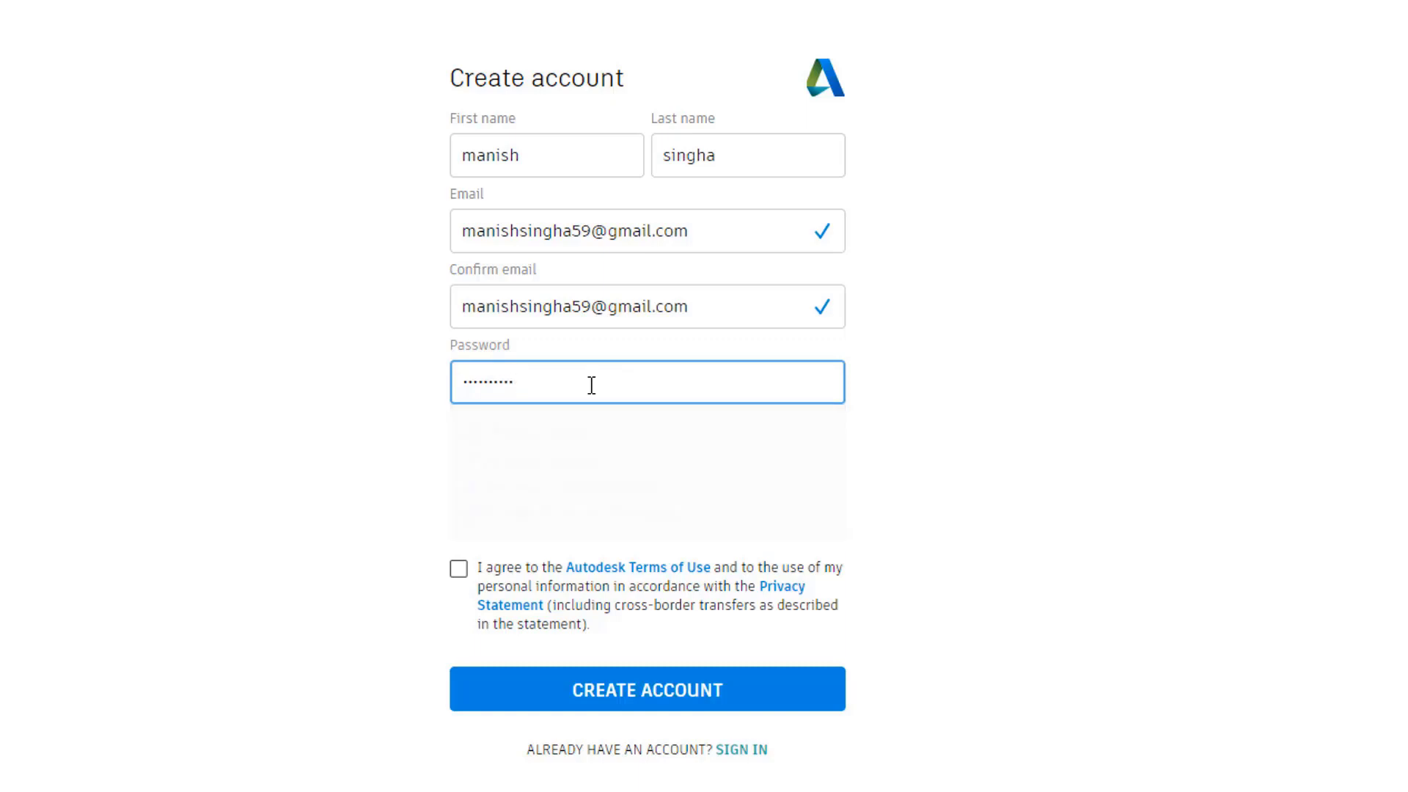
click(458, 433)
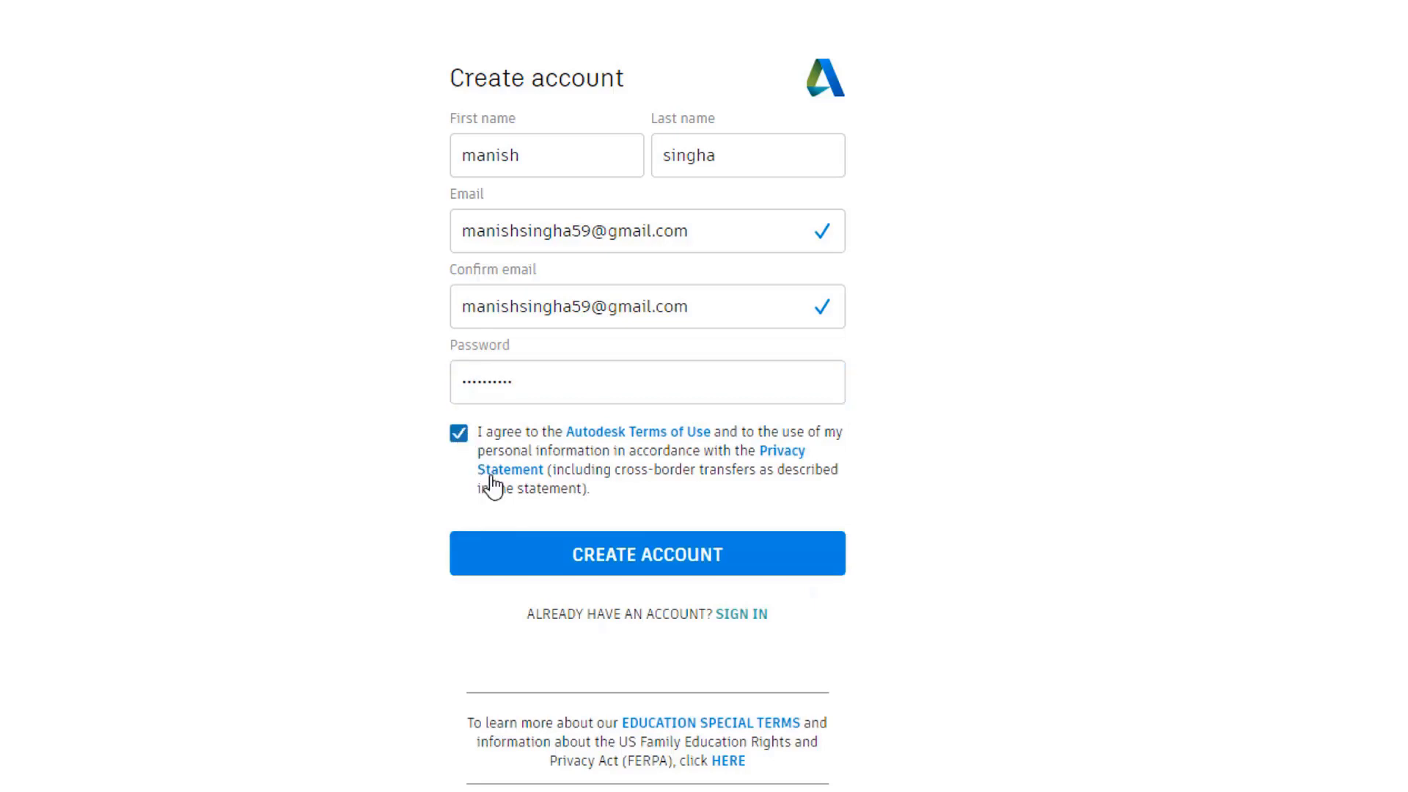
- Create the Autodesk account and handle Chrome's save-password prompt
click(650, 558)
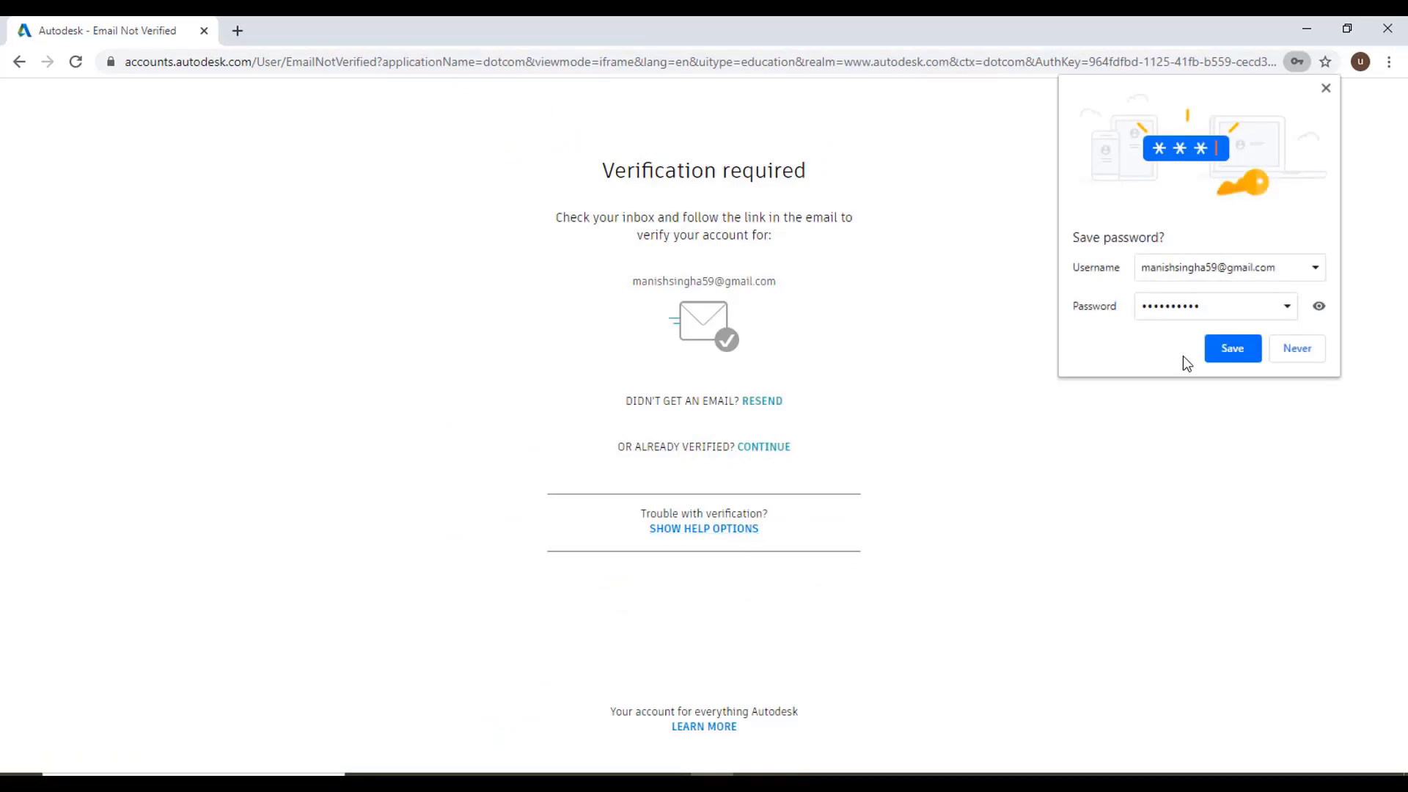
click(1221, 352)
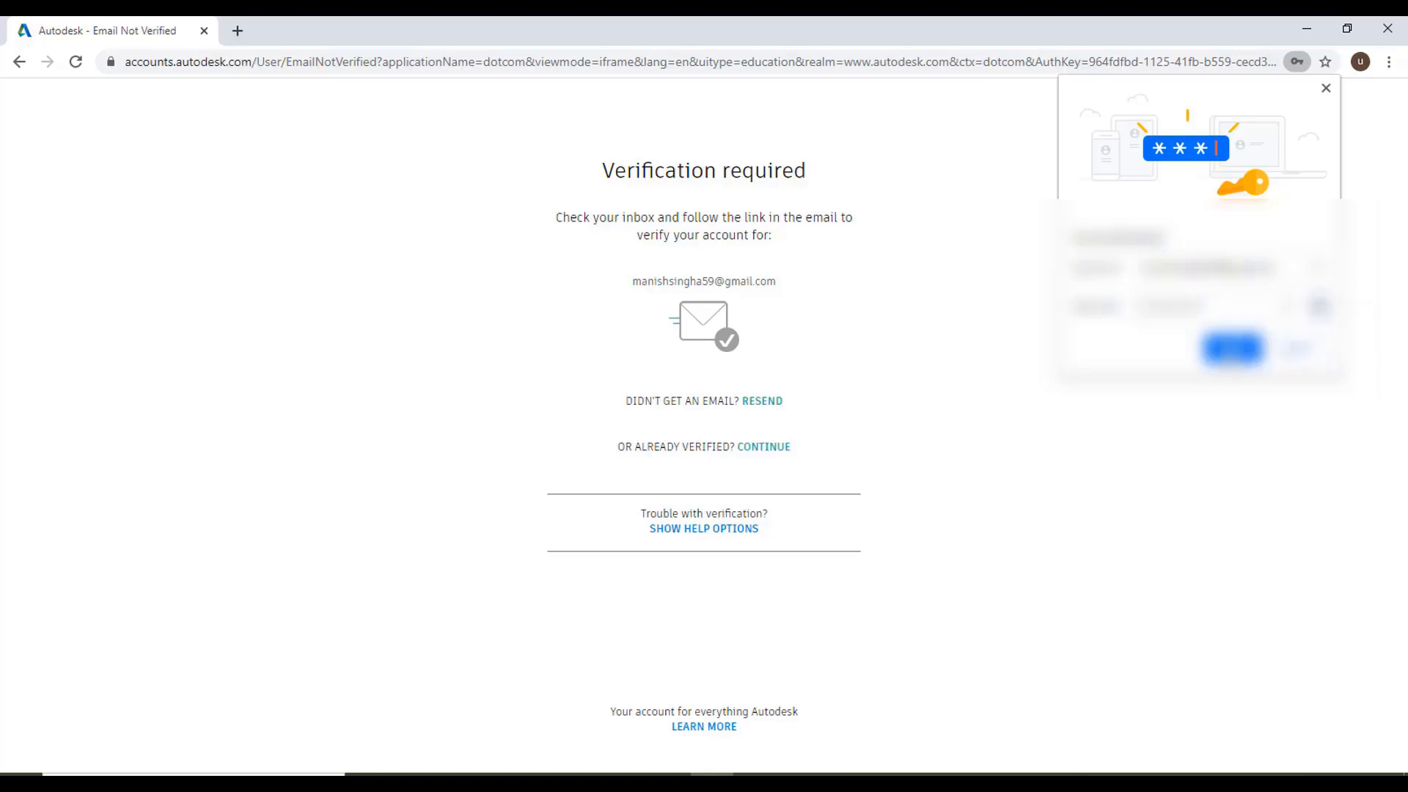
click(1228, 352)
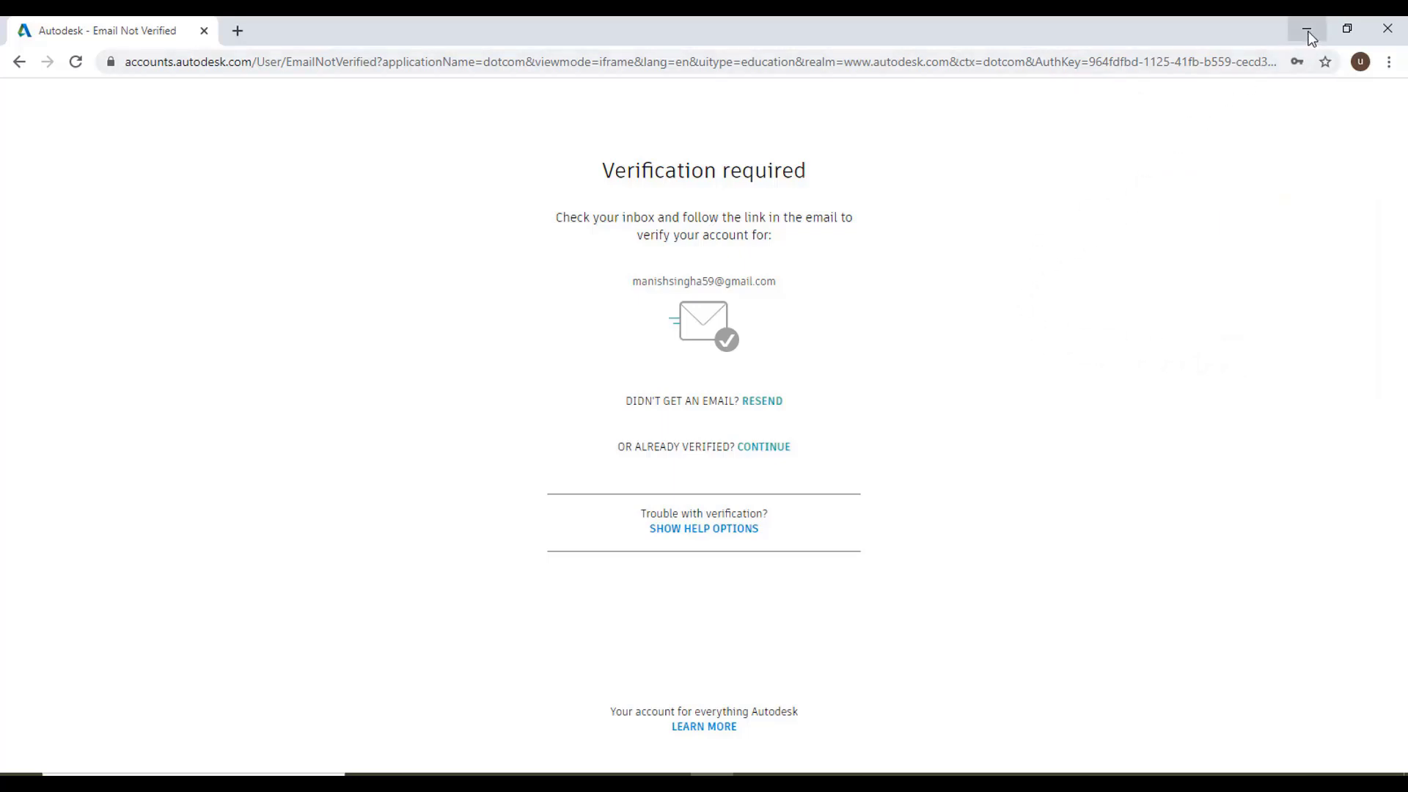
- In a new tab, open Gmail's 'Verify your Autodesk account' e-mail and verify the address
click(236, 30)
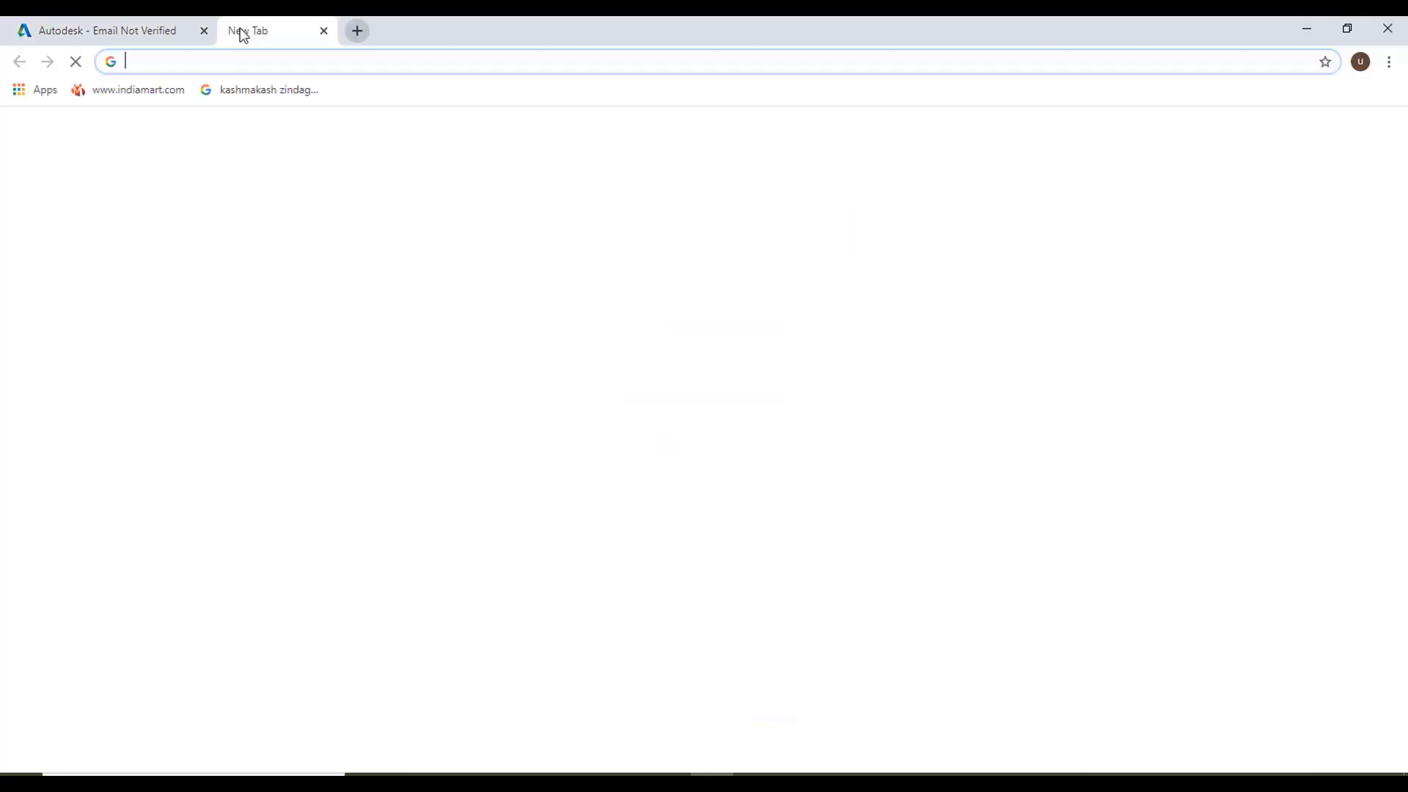
click(24, 90)
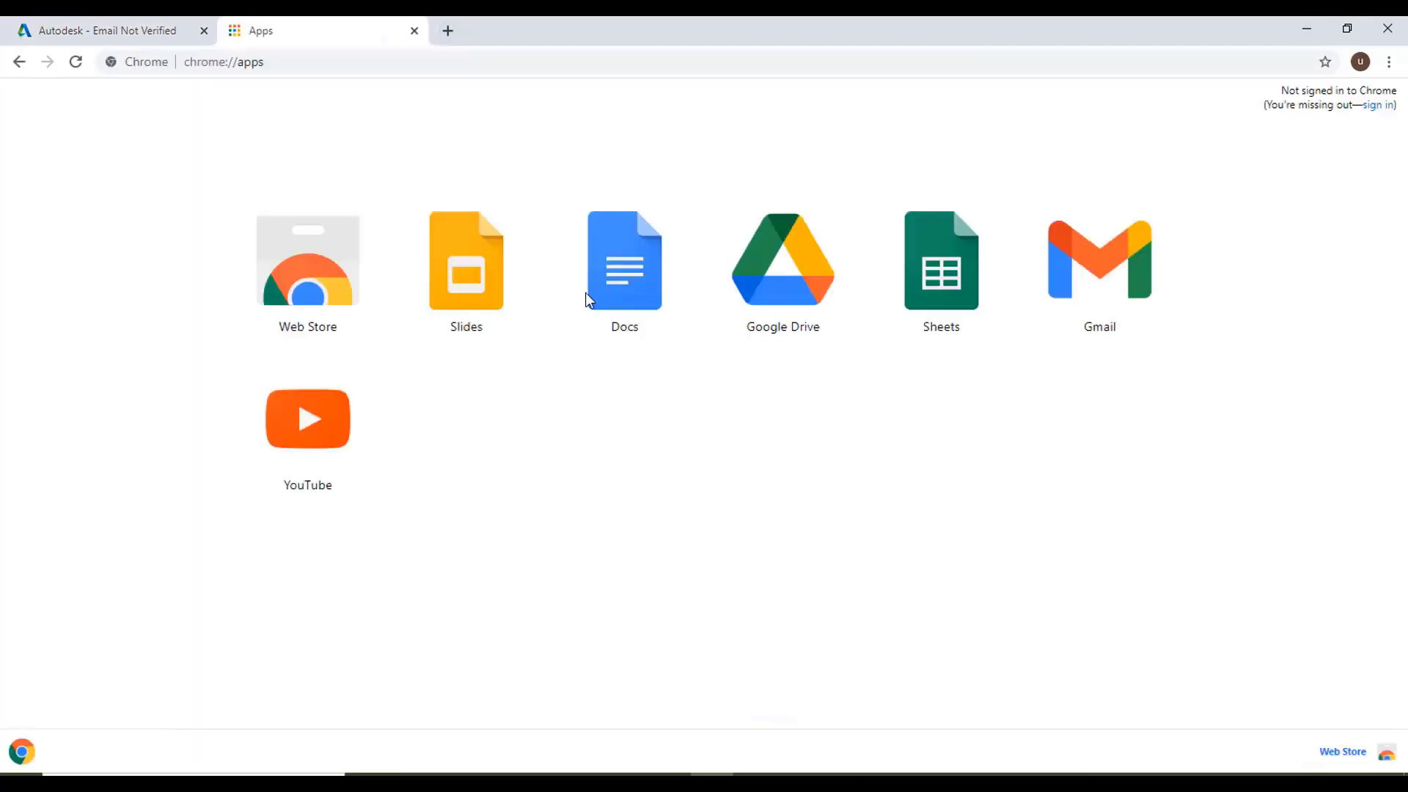
click(1058, 261)
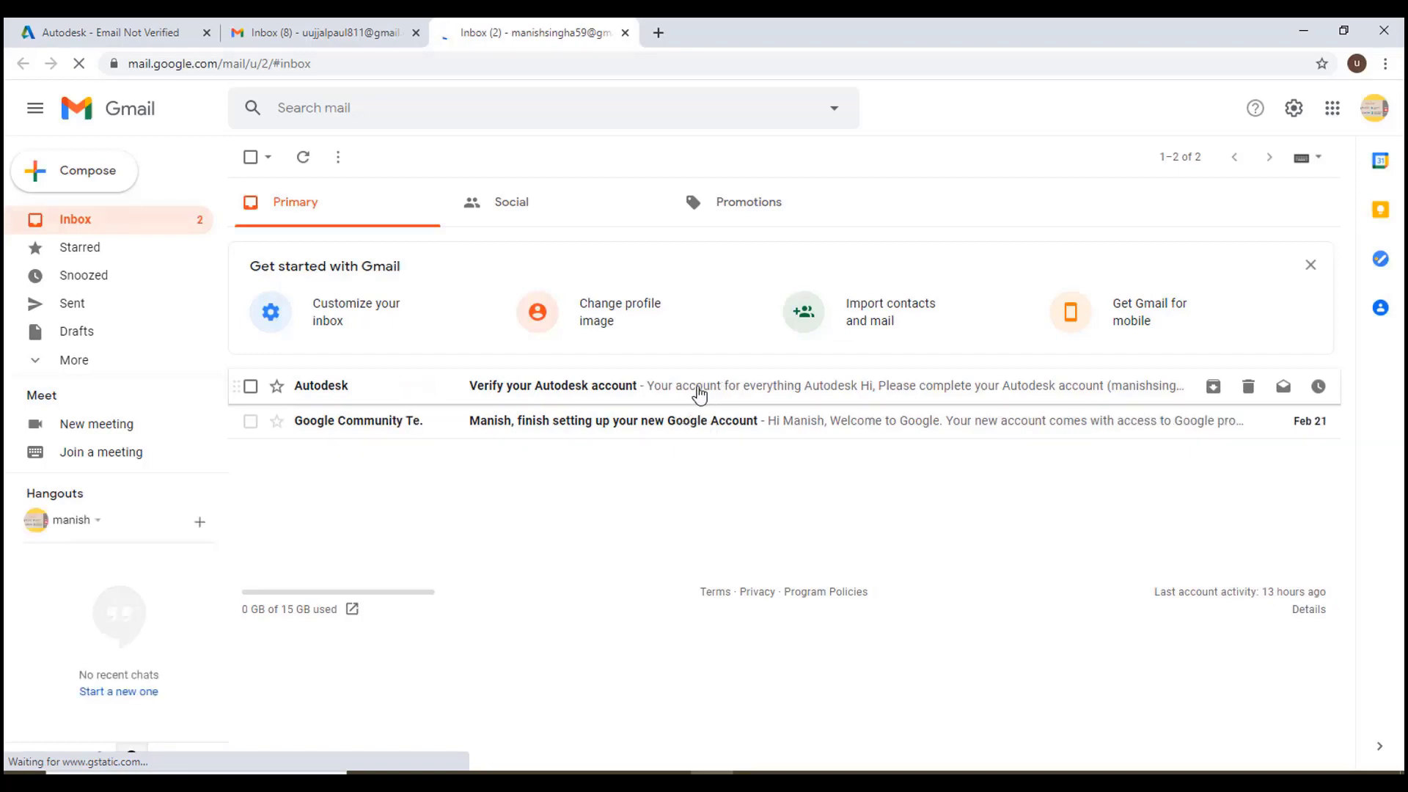
click(571, 390)
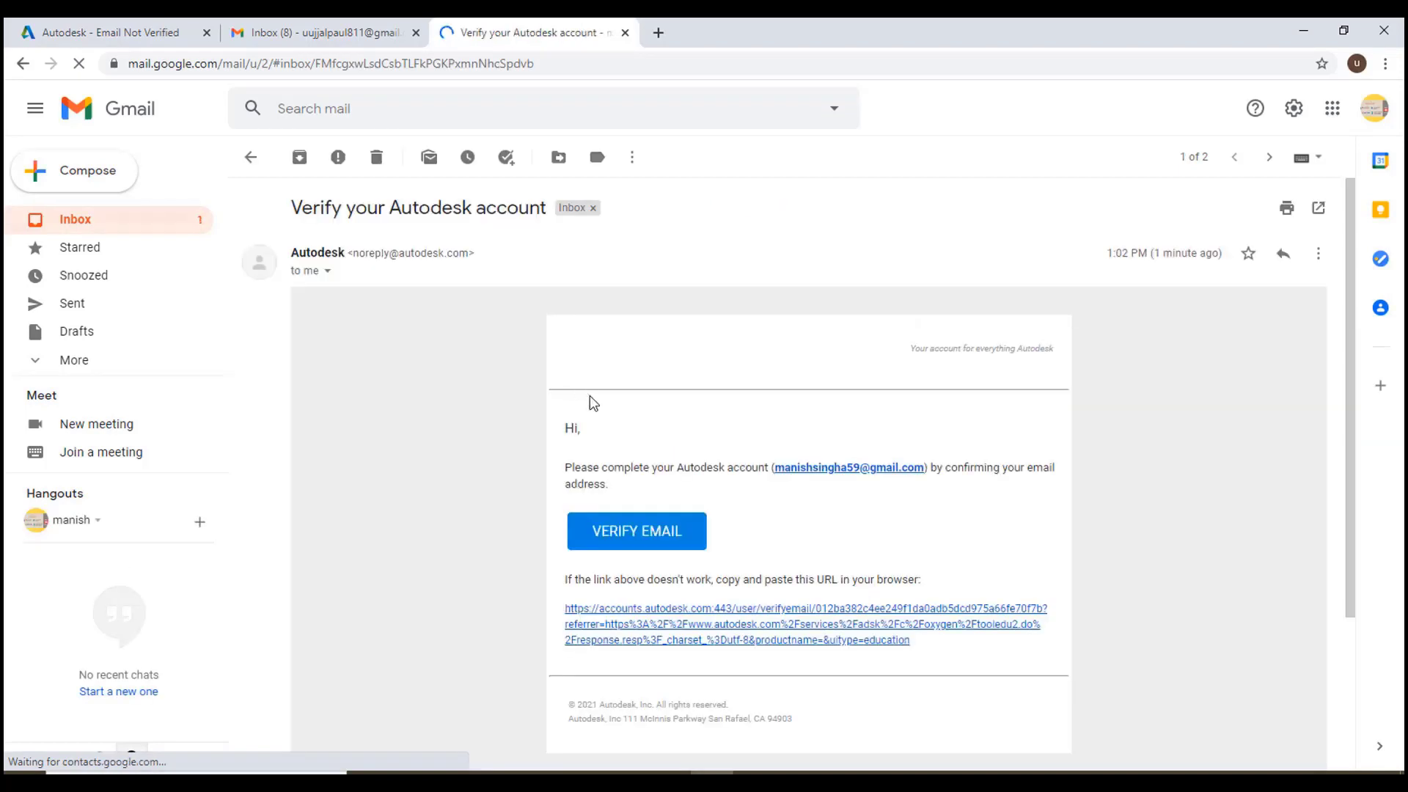
click(632, 551)
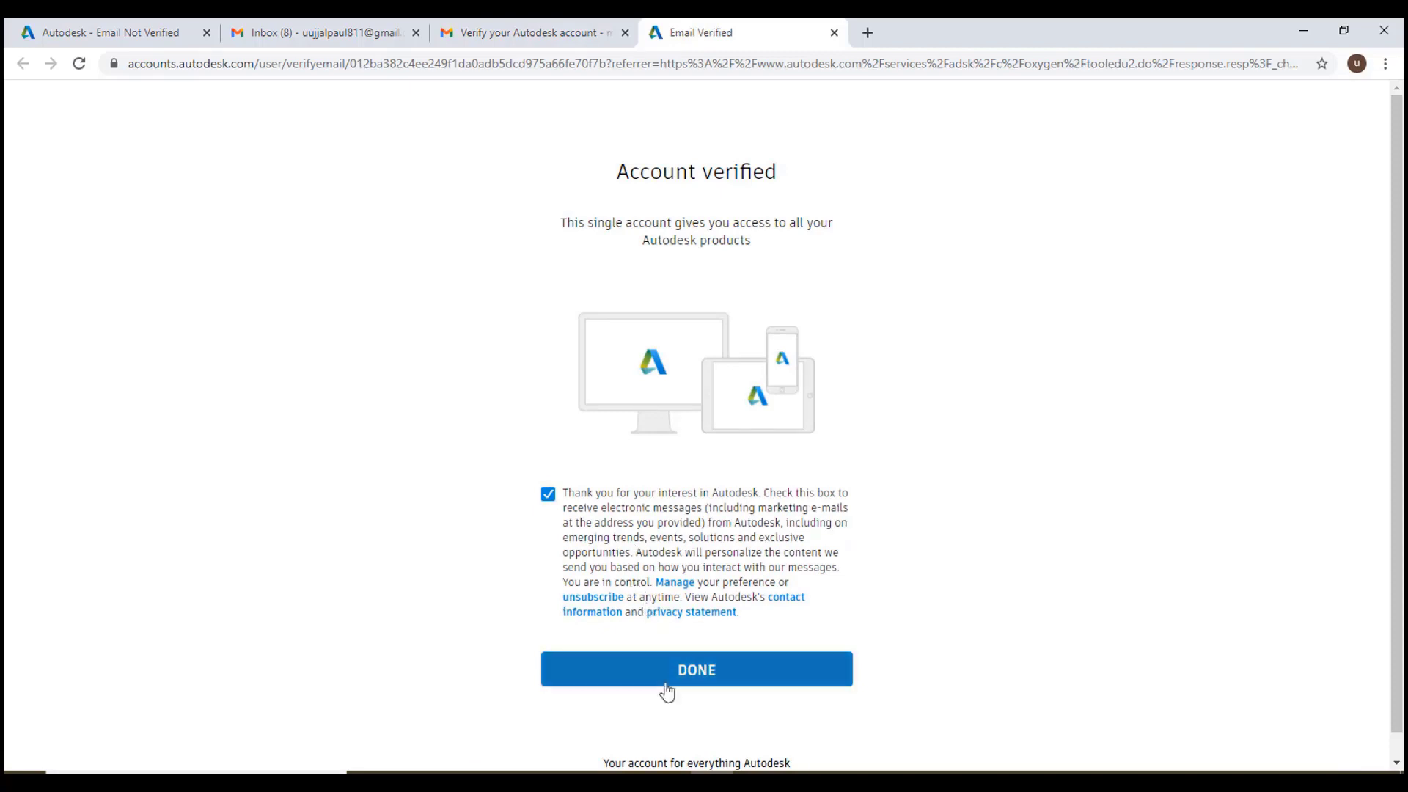
- Continue to the education form, tick Architecture, Engineering & Construction, and pick the university
click(716, 667)
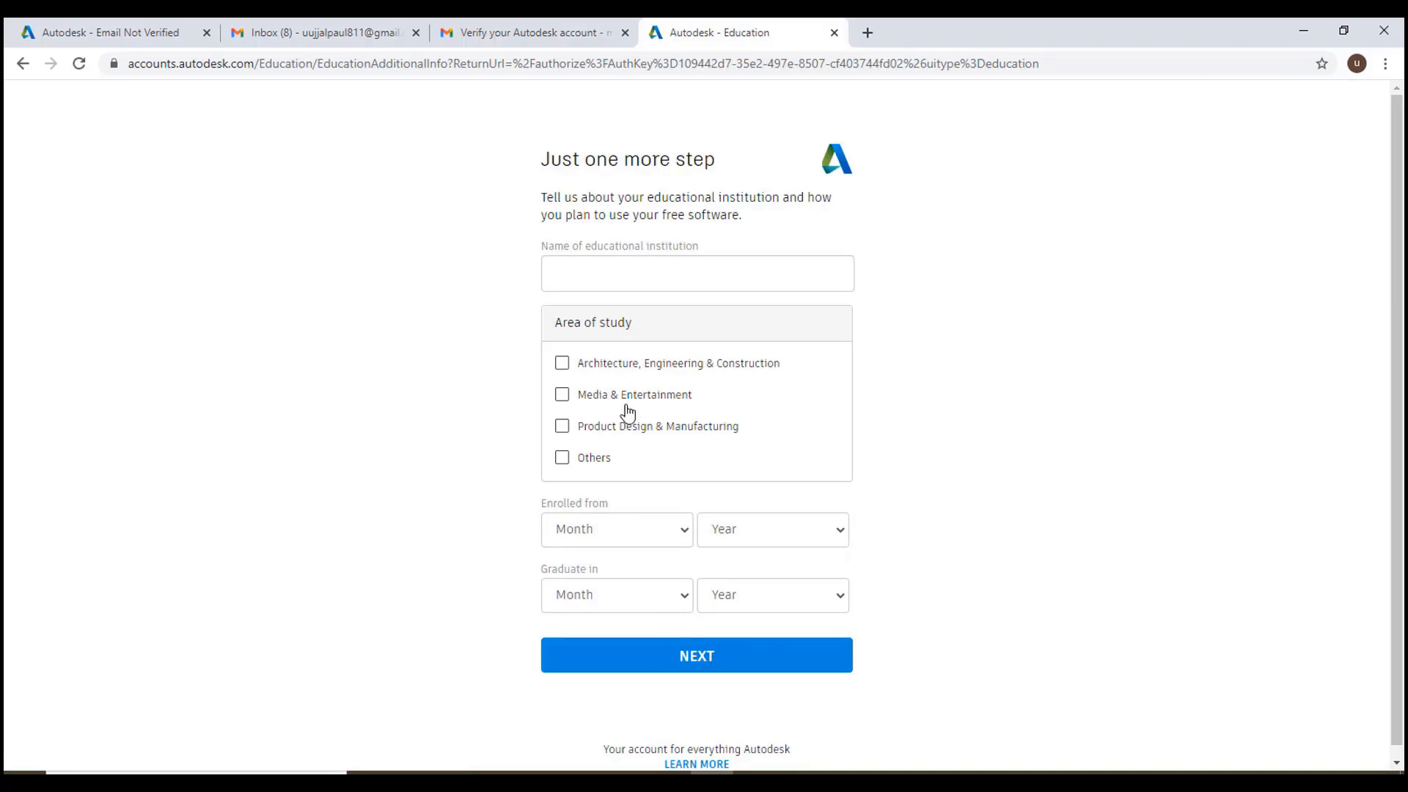
click(562, 363)
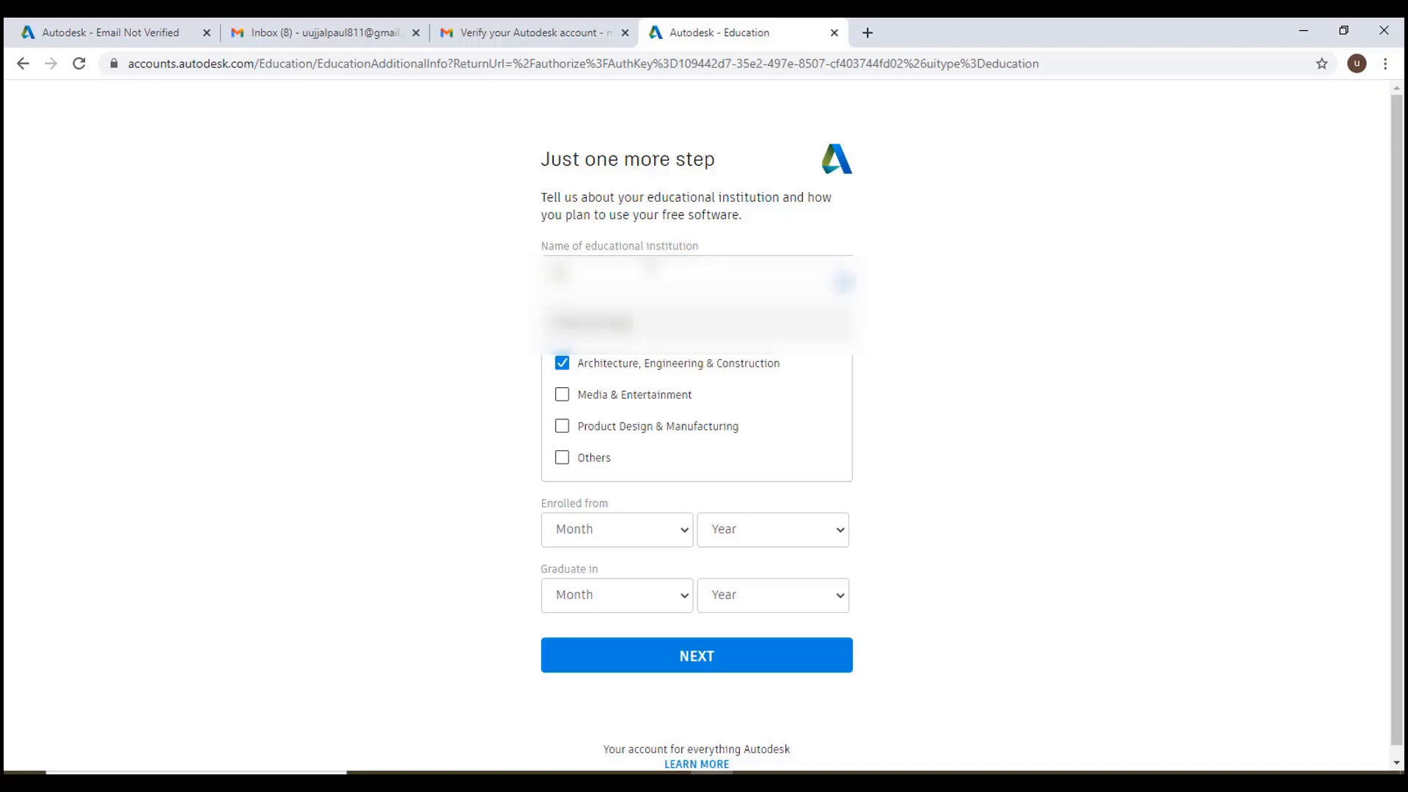
text(uni)
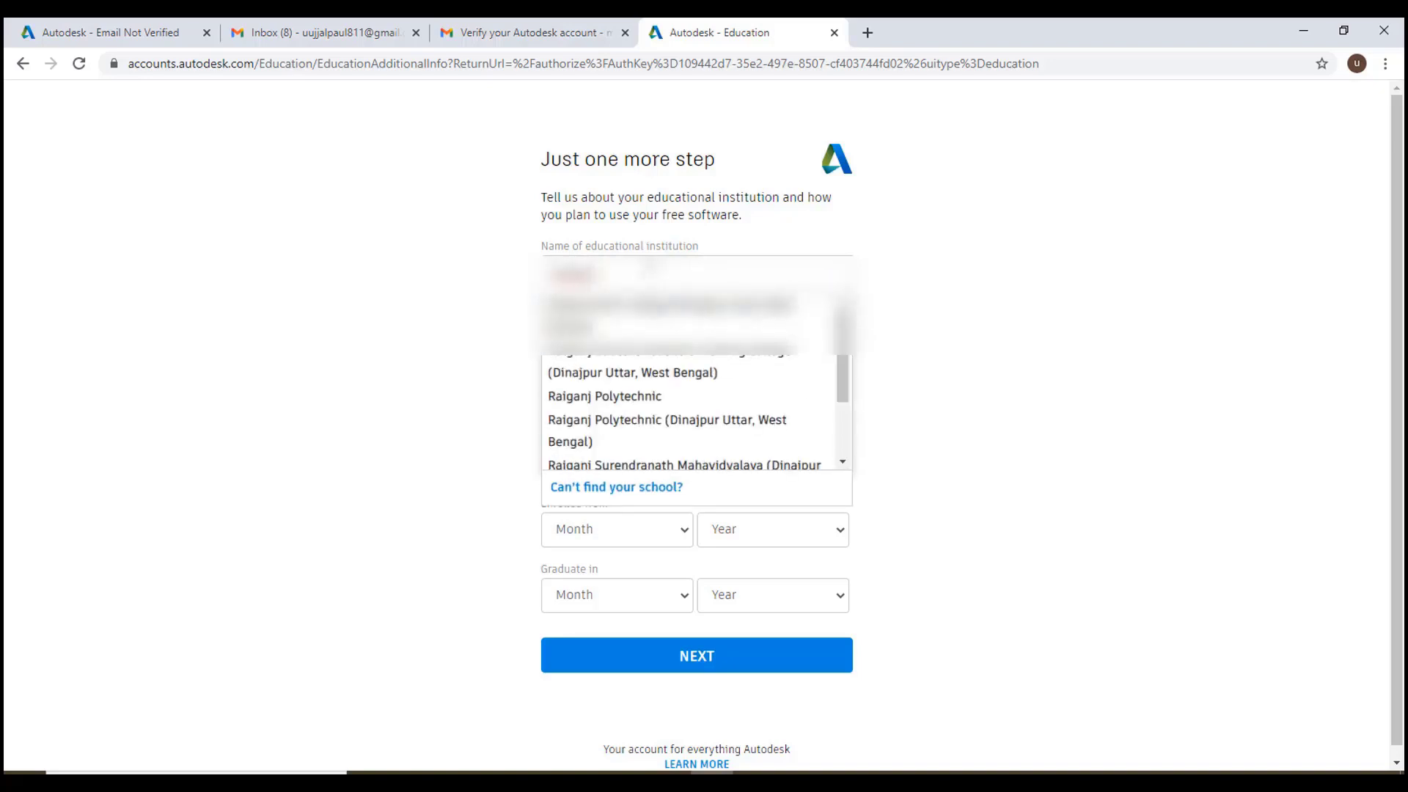
text(uni)
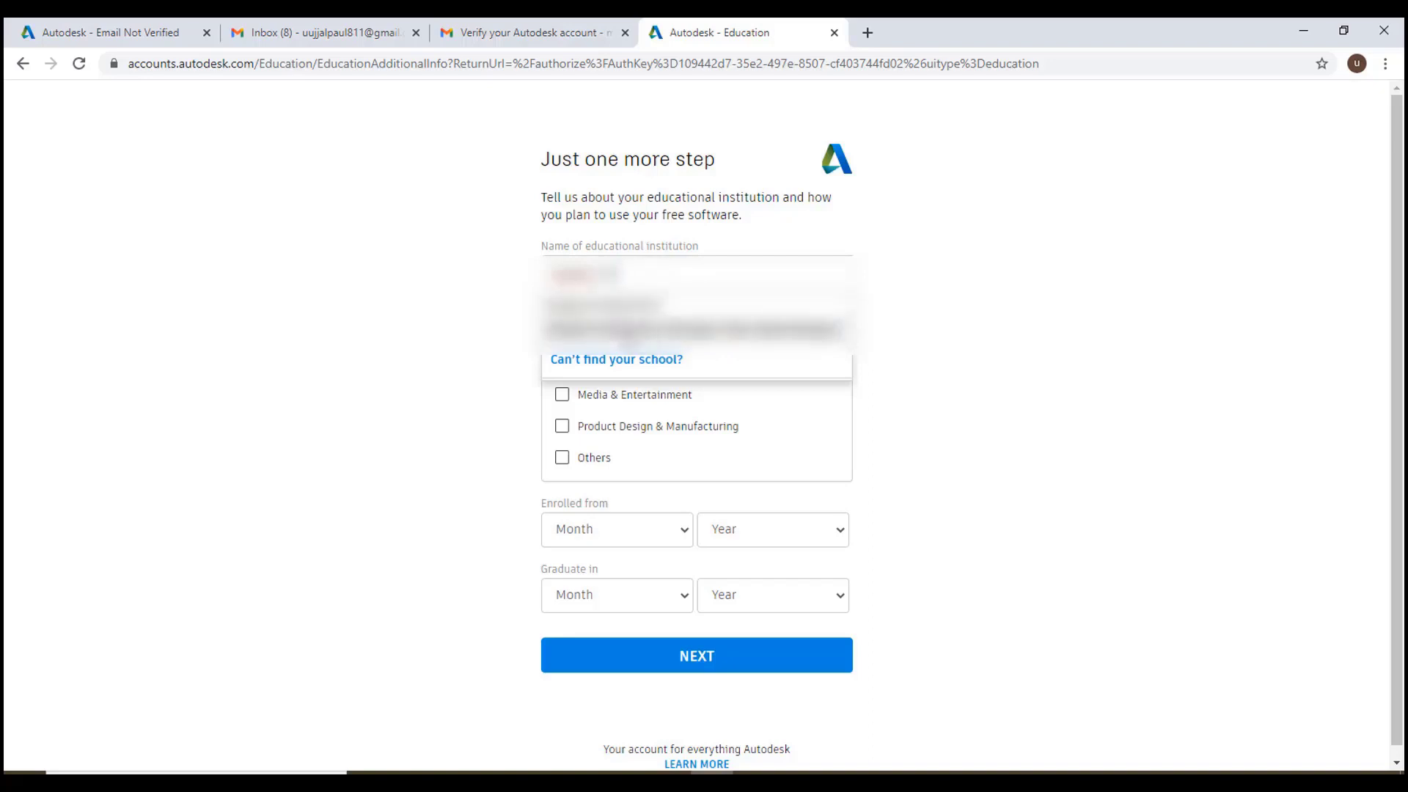
click(693, 328)
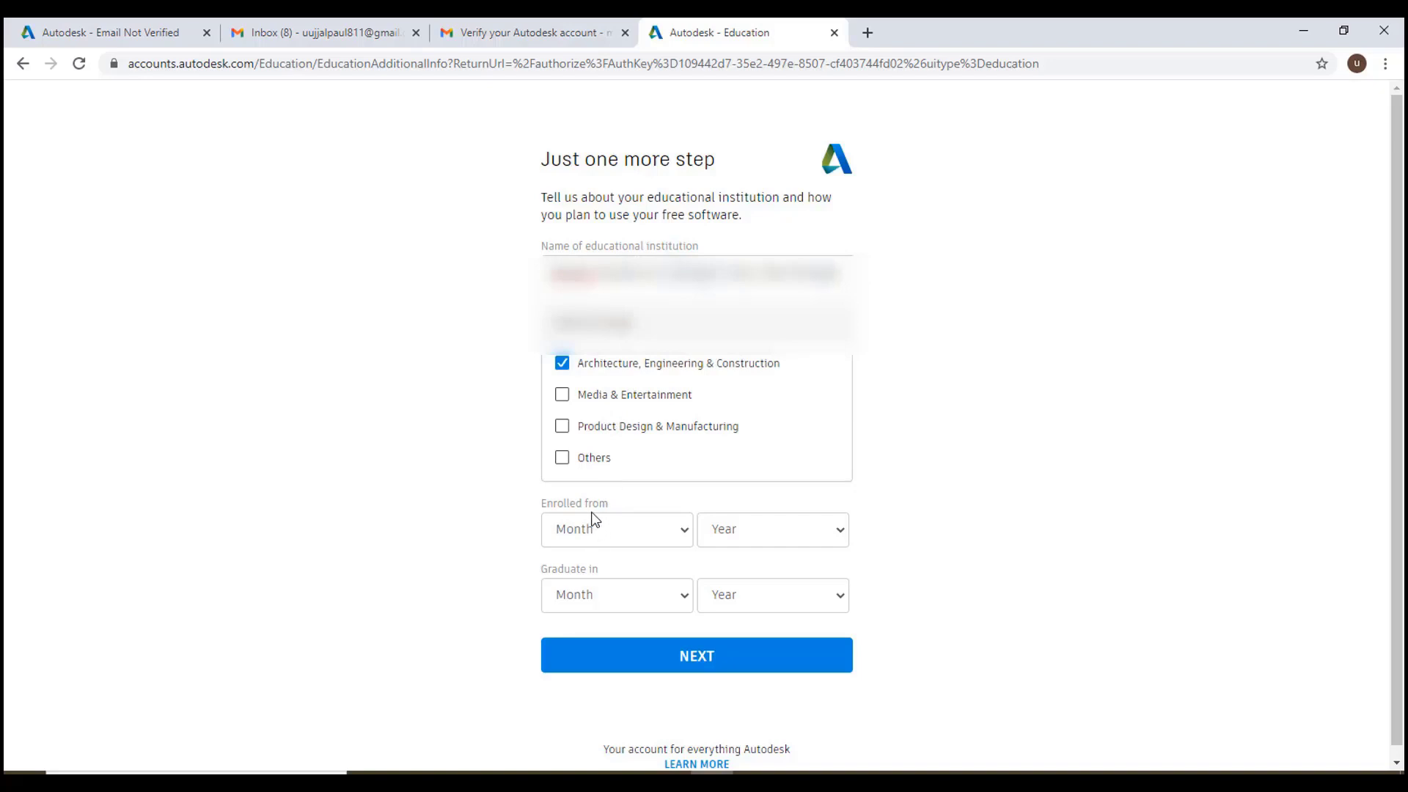
double_click(563, 433)
- Set enrollment to September 2019 and graduation to September 2021, then save
click(684, 531)
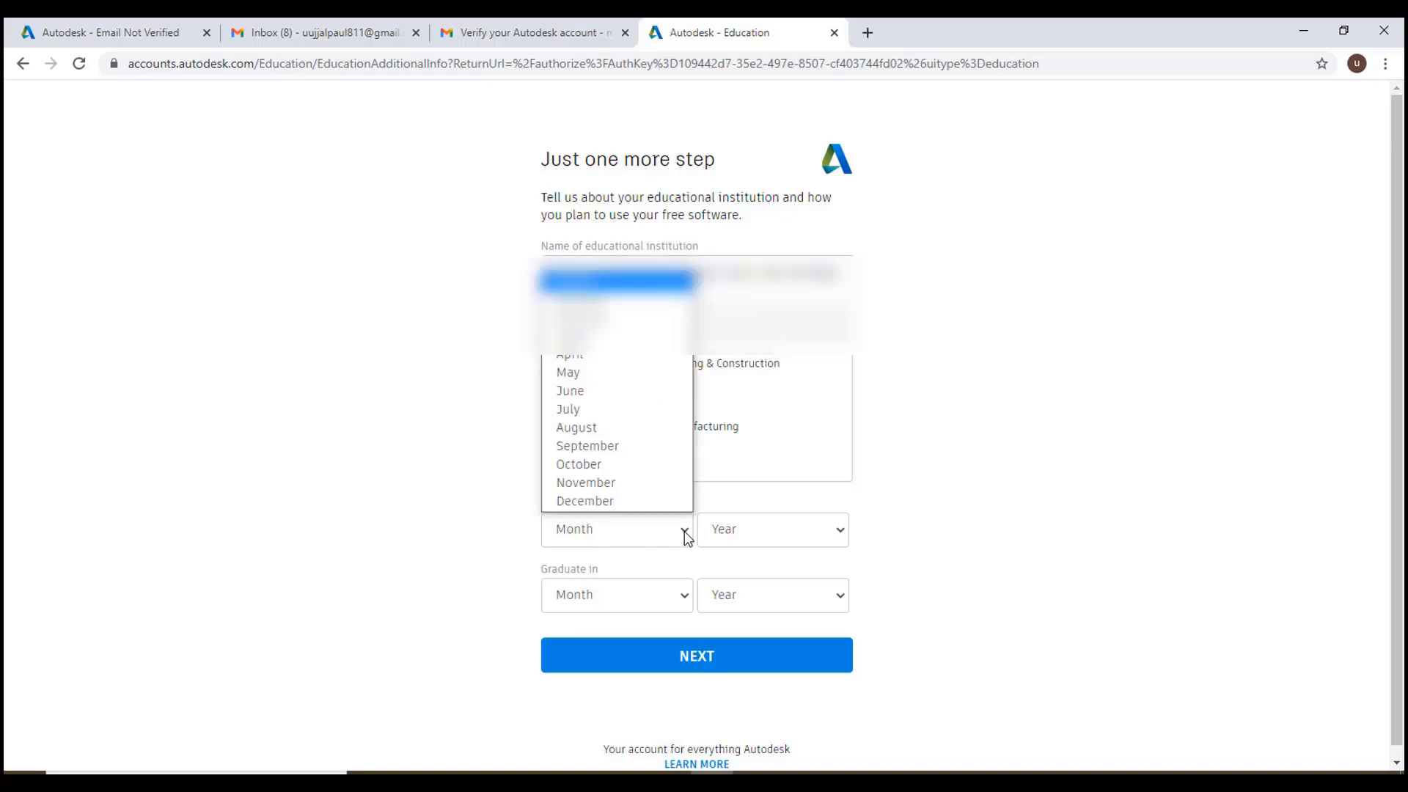
click(603, 446)
click(776, 539)
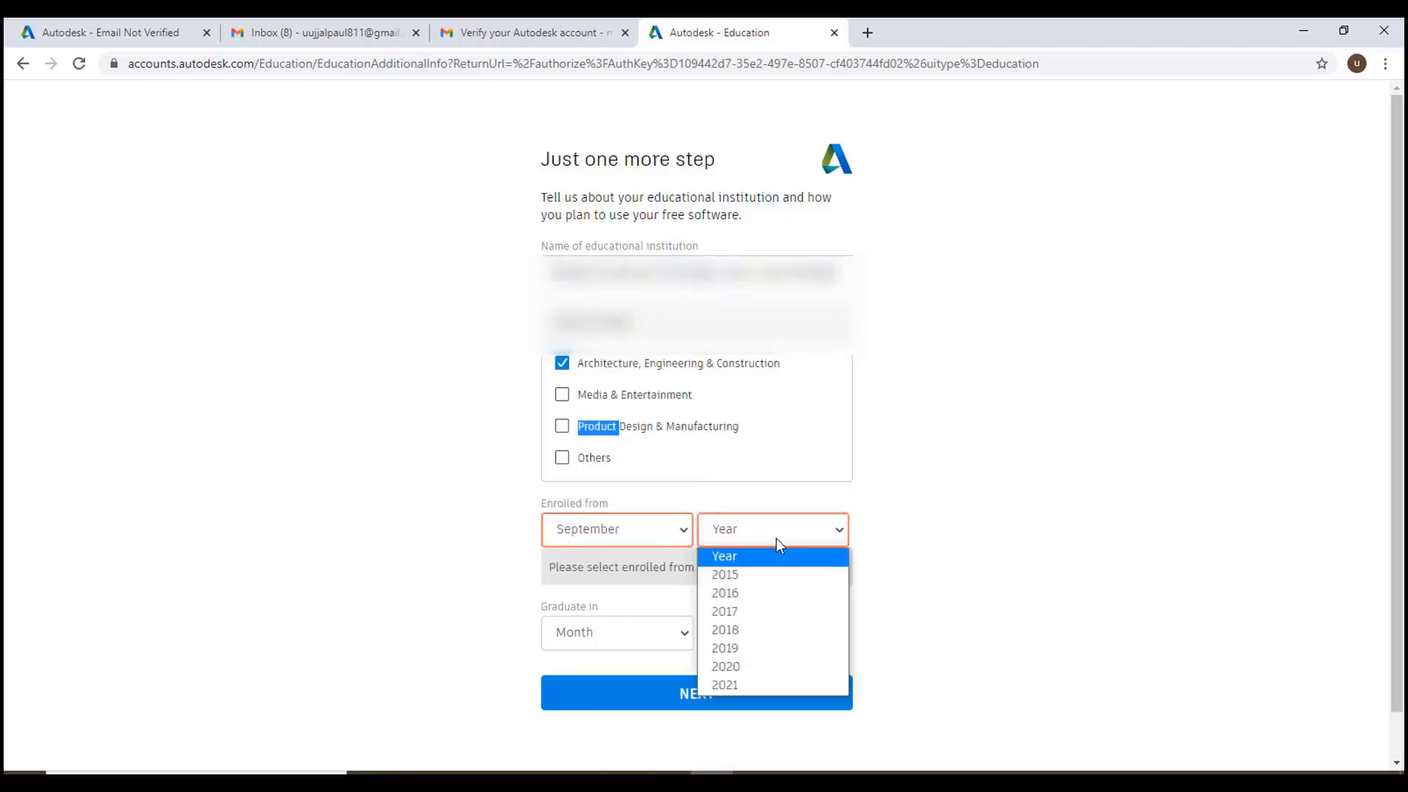
click(772, 657)
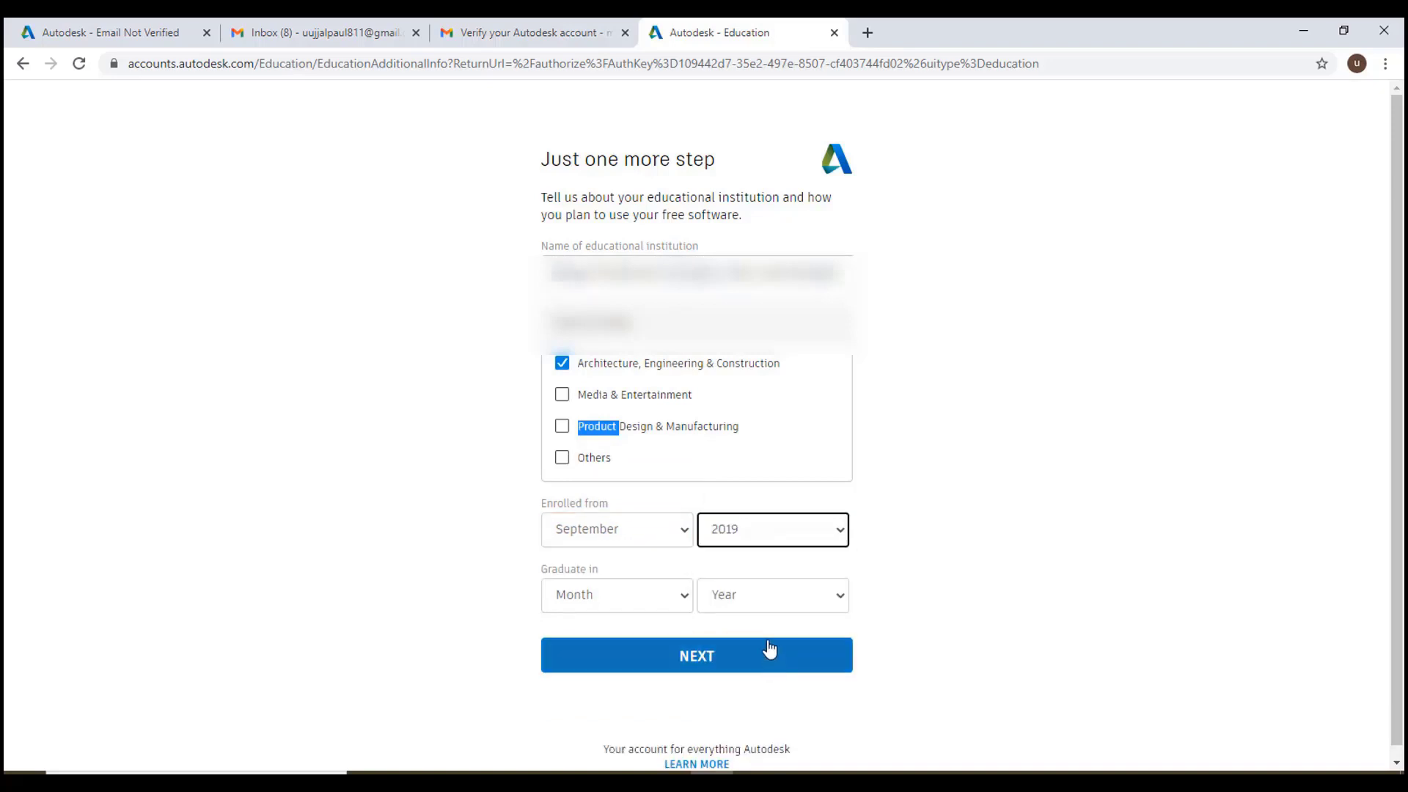
click(631, 592)
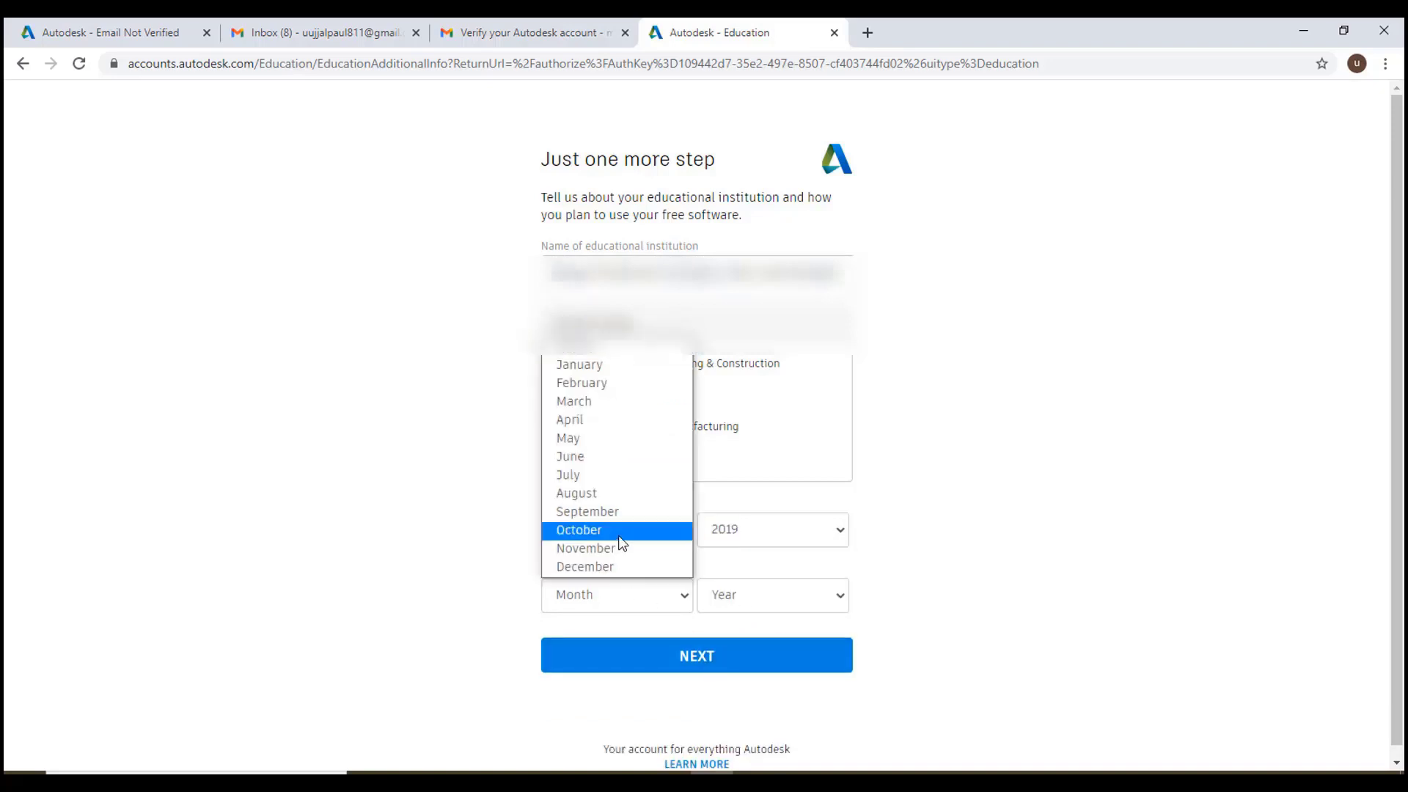
click(623, 513)
click(764, 604)
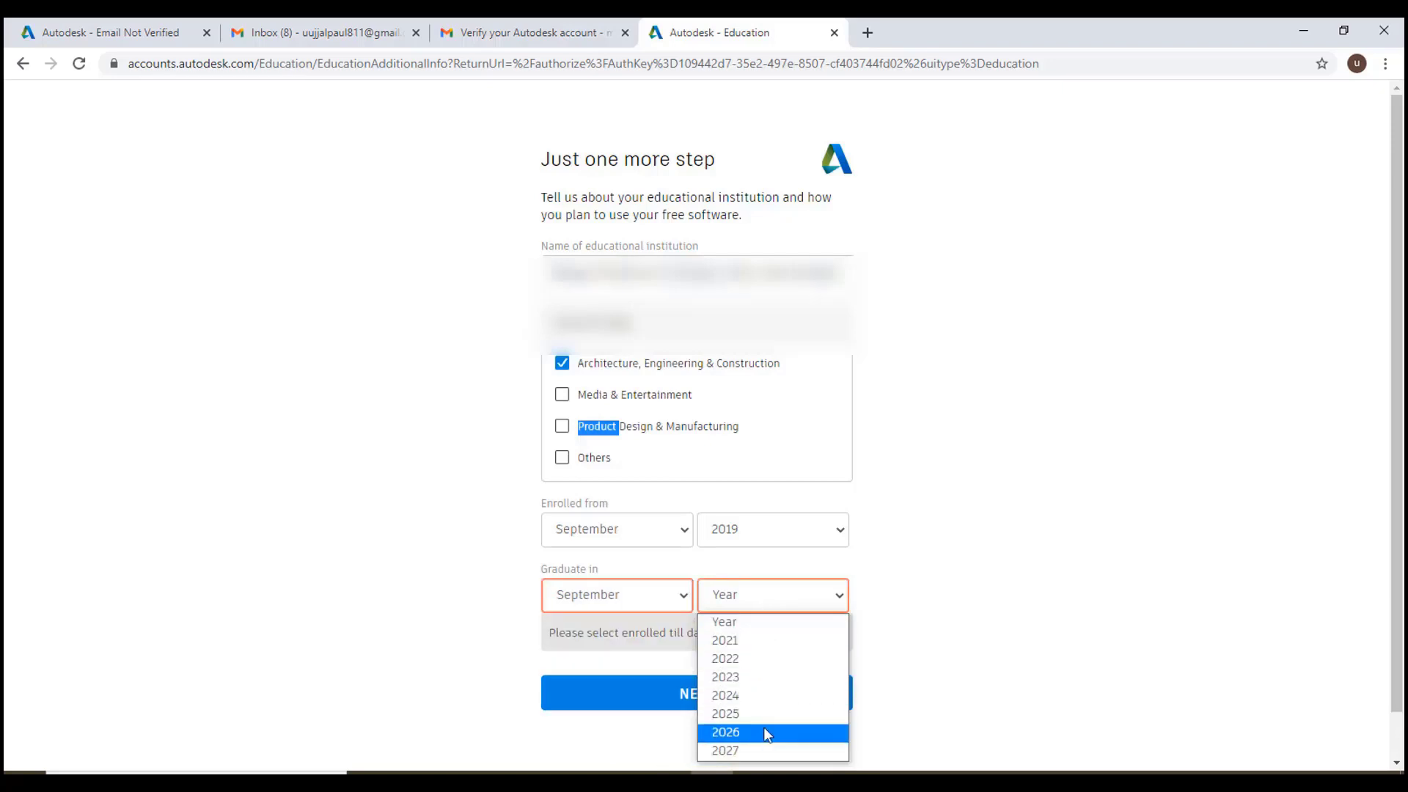
click(756, 642)
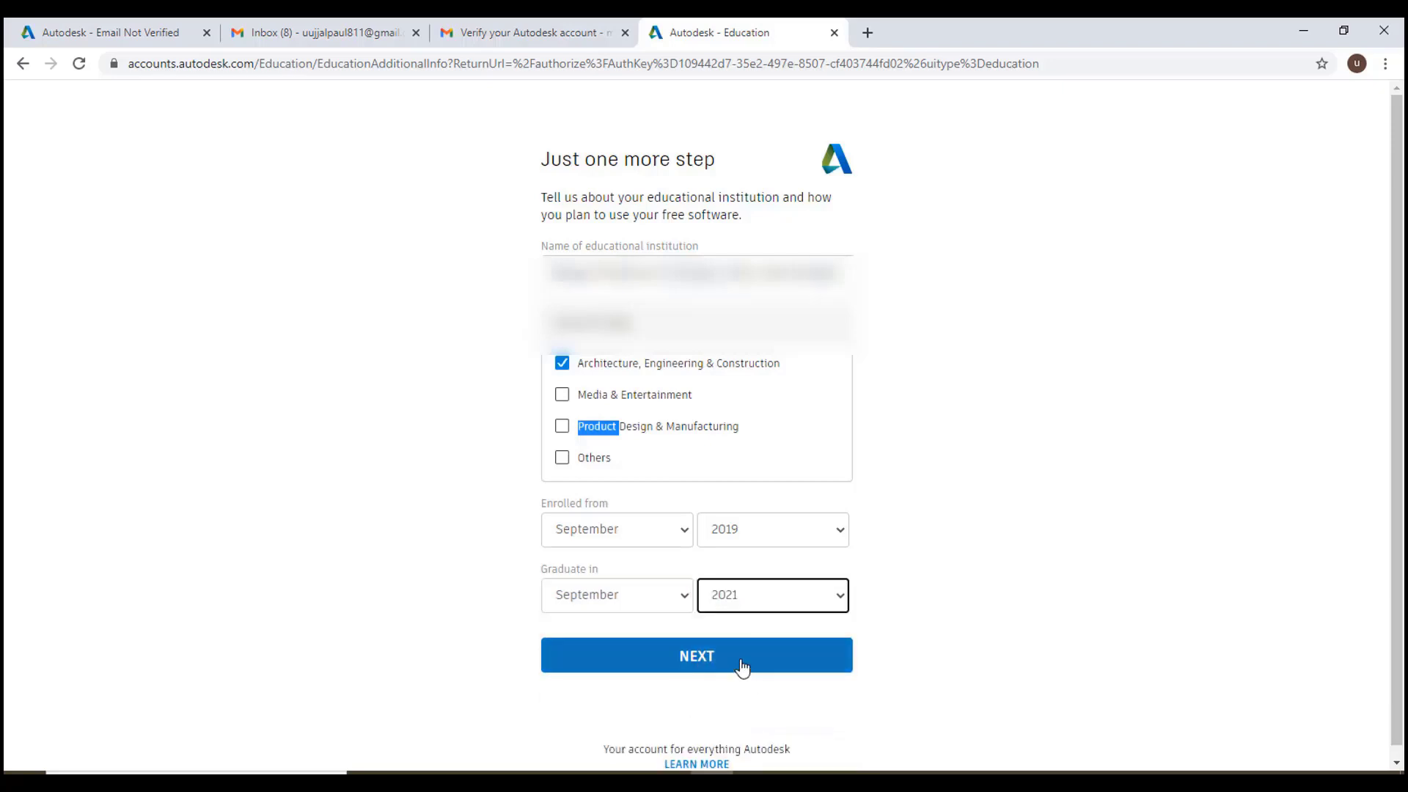
click(740, 664)
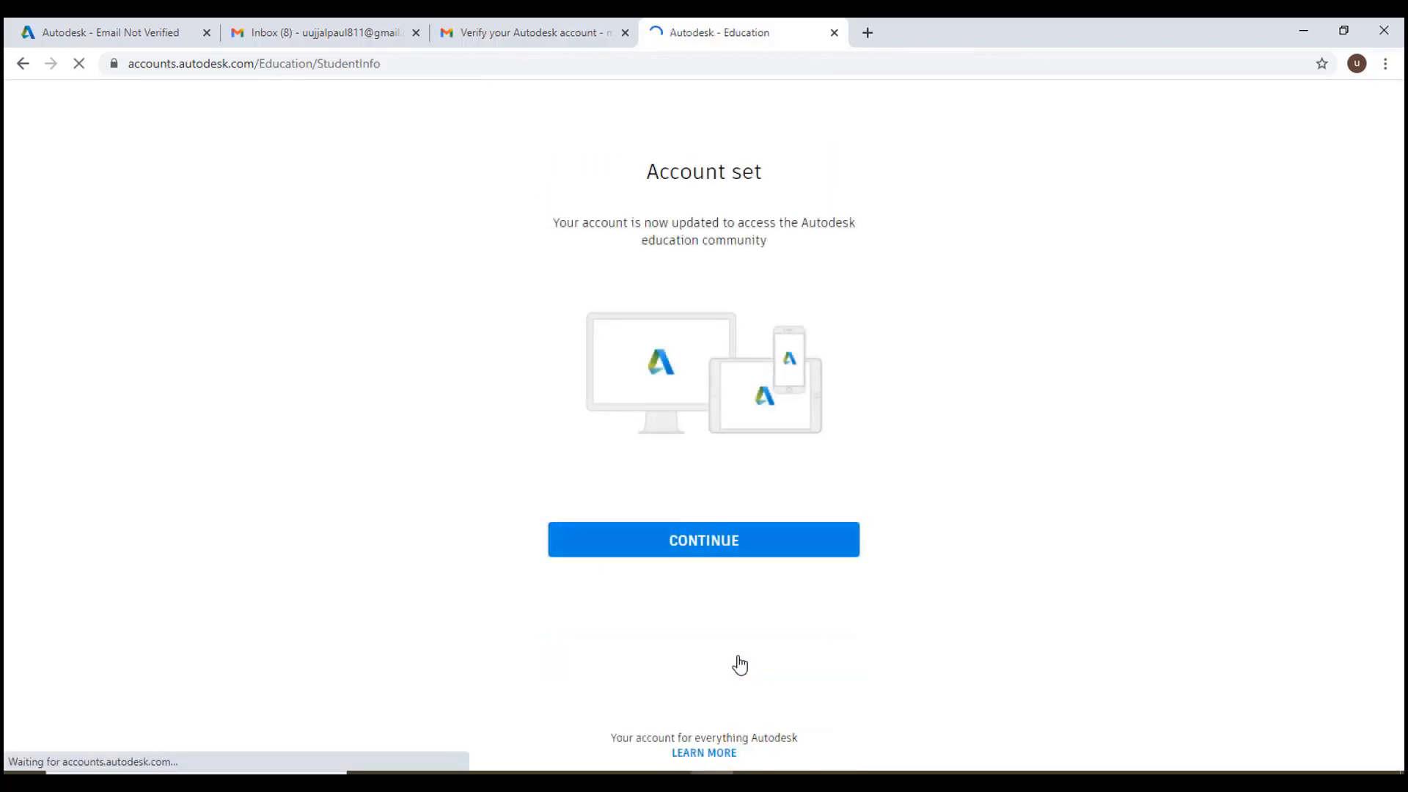
- Continue past Account set and Get Started to open the prefilled SheerID eligibility form
click(738, 552)
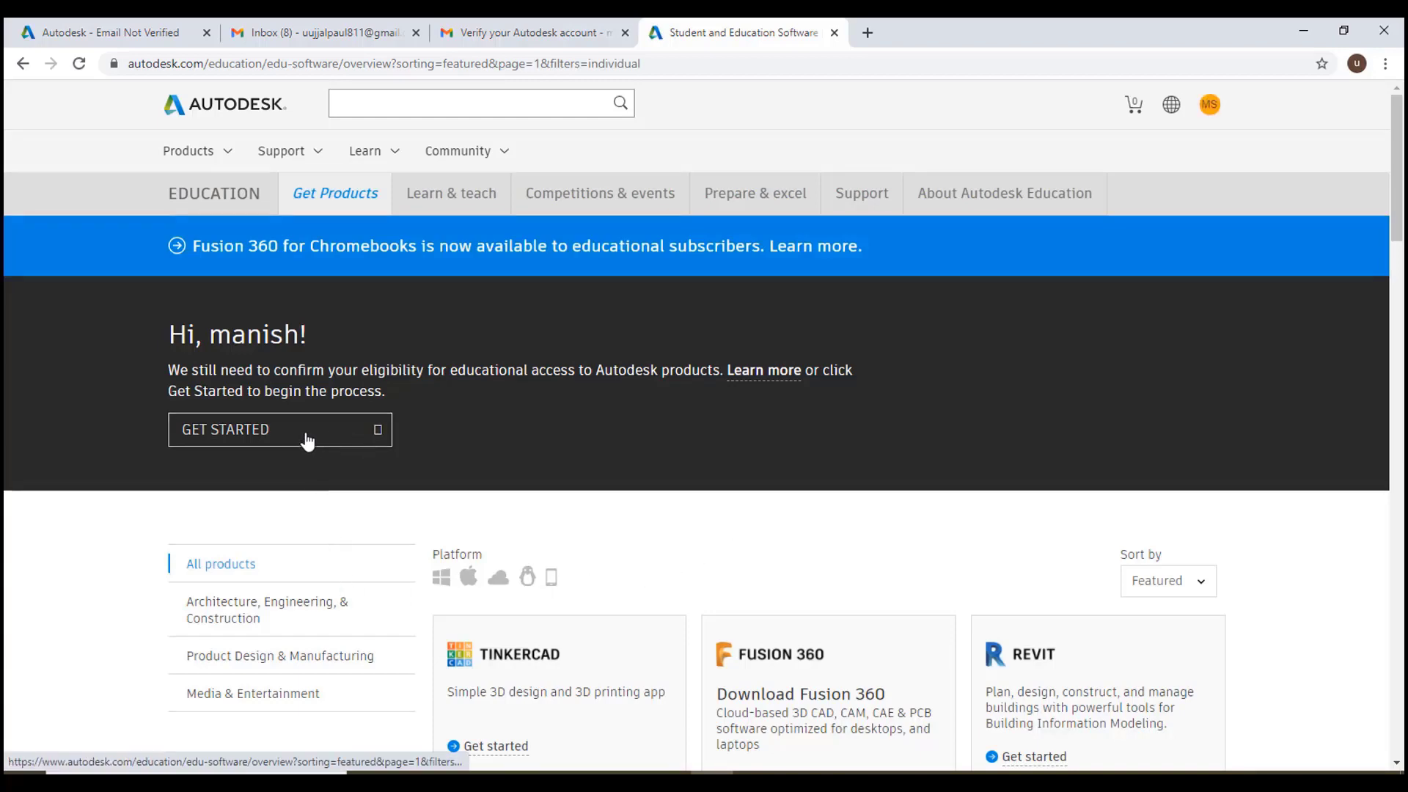
click(250, 432)
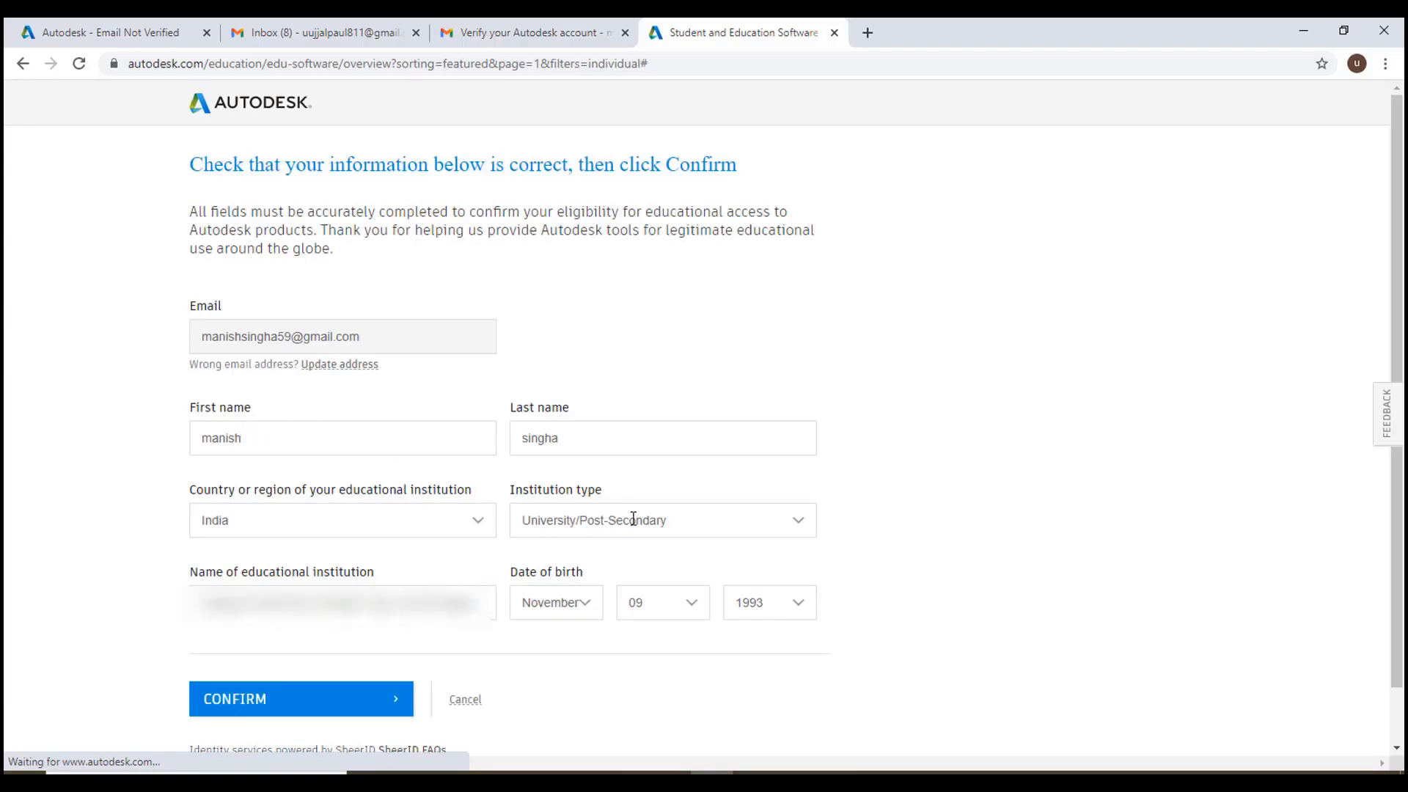
- Confirm the prefilled student details and browse for an enrollment proof document to upload
click(293, 706)
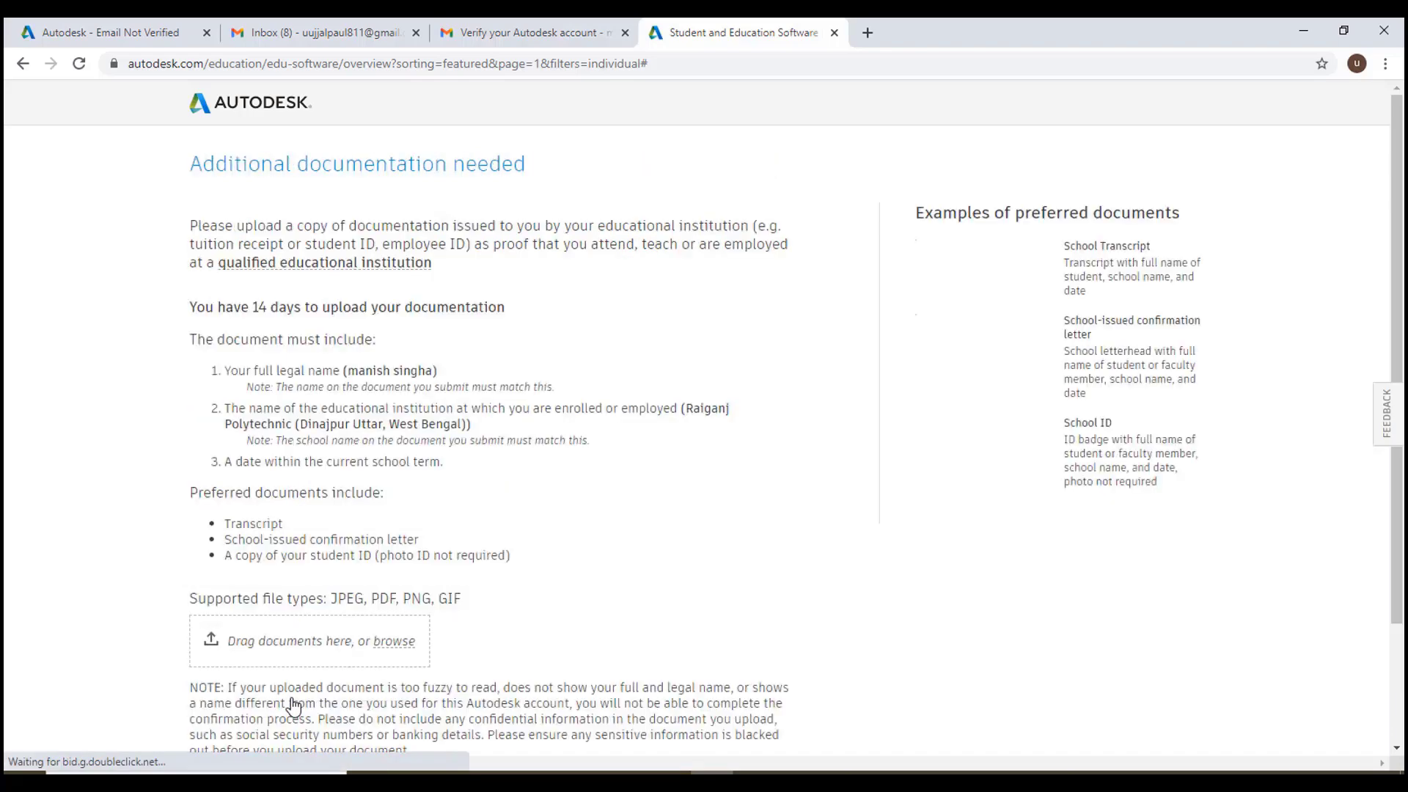
scroll(463, 522, down, 3)
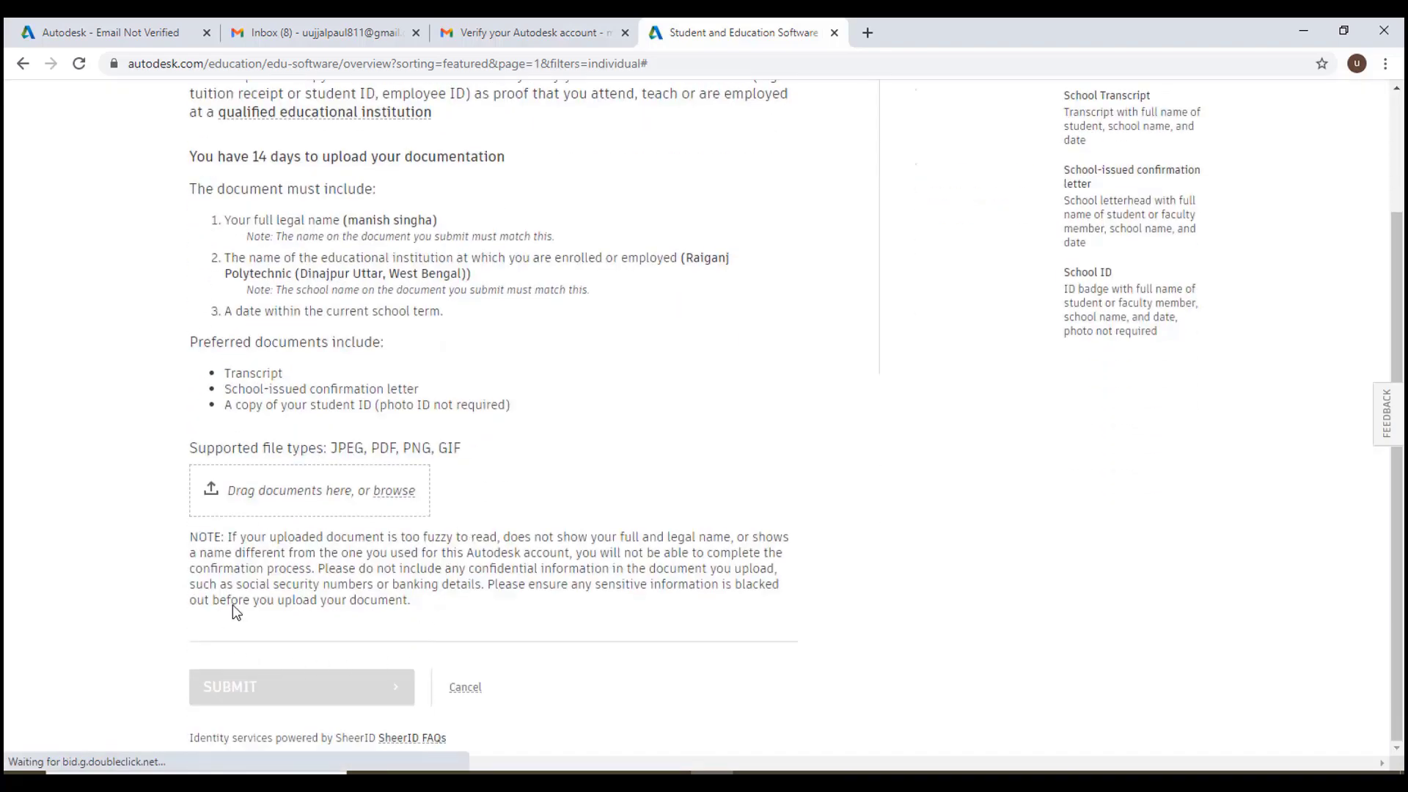
scroll(939, 402, up, 3)
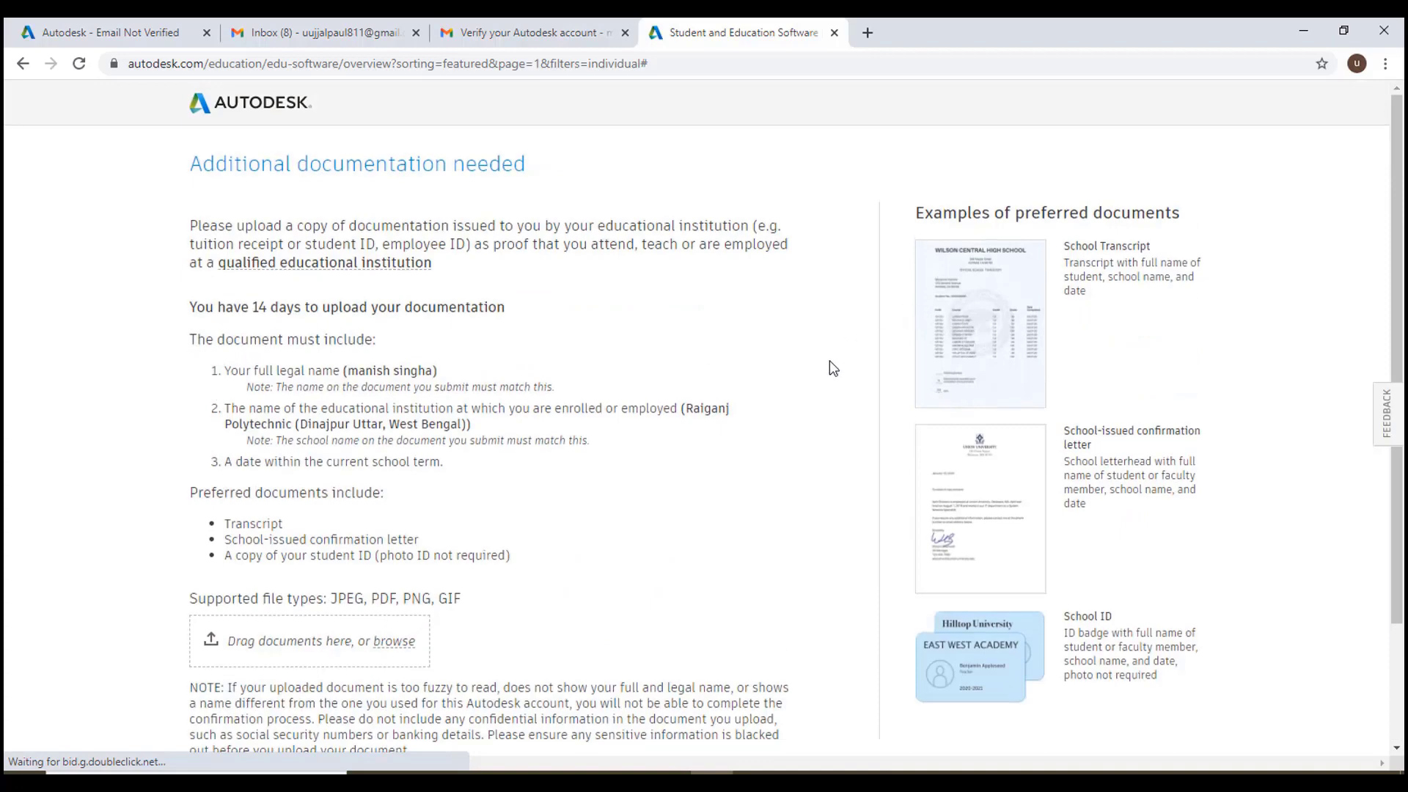
scroll(457, 454, down, 2)
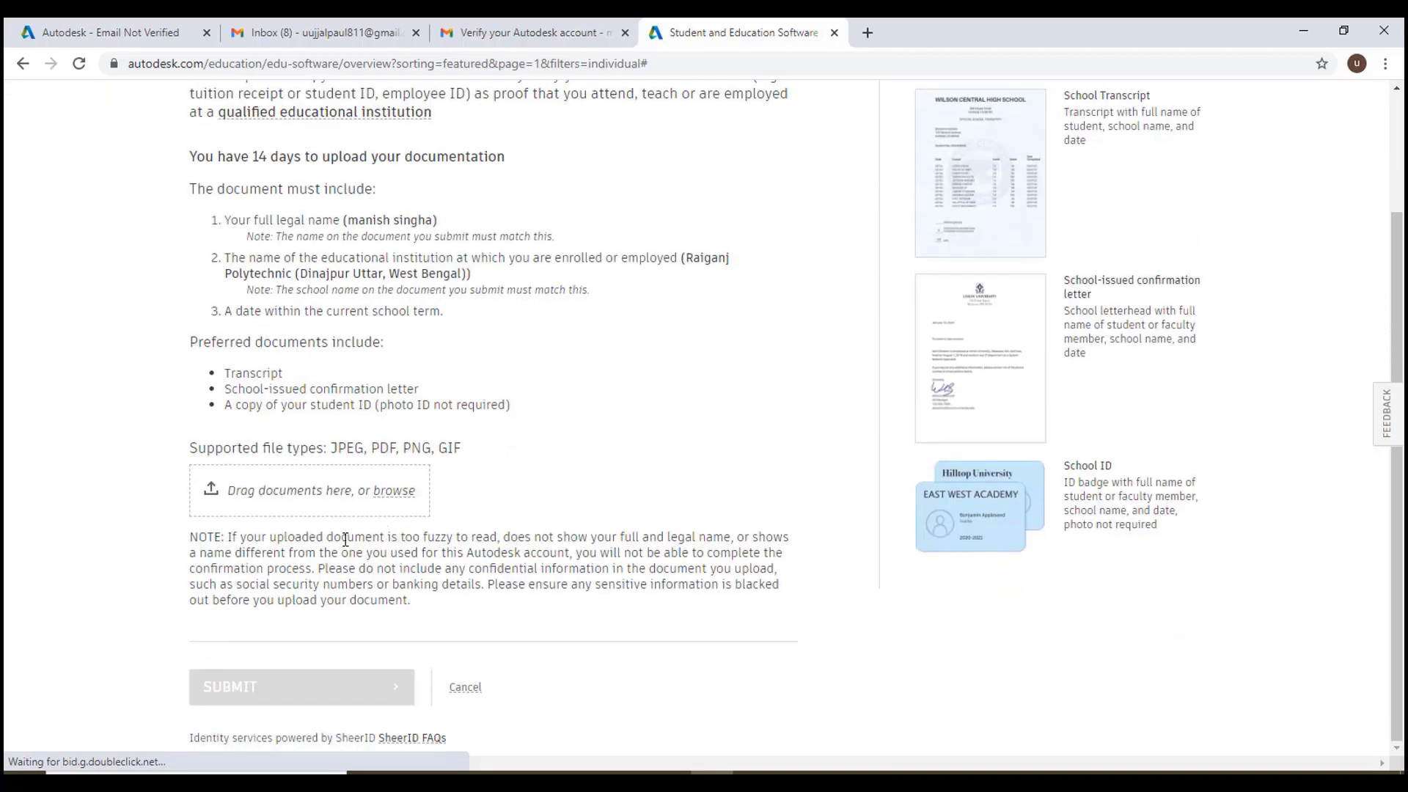
click(394, 500)
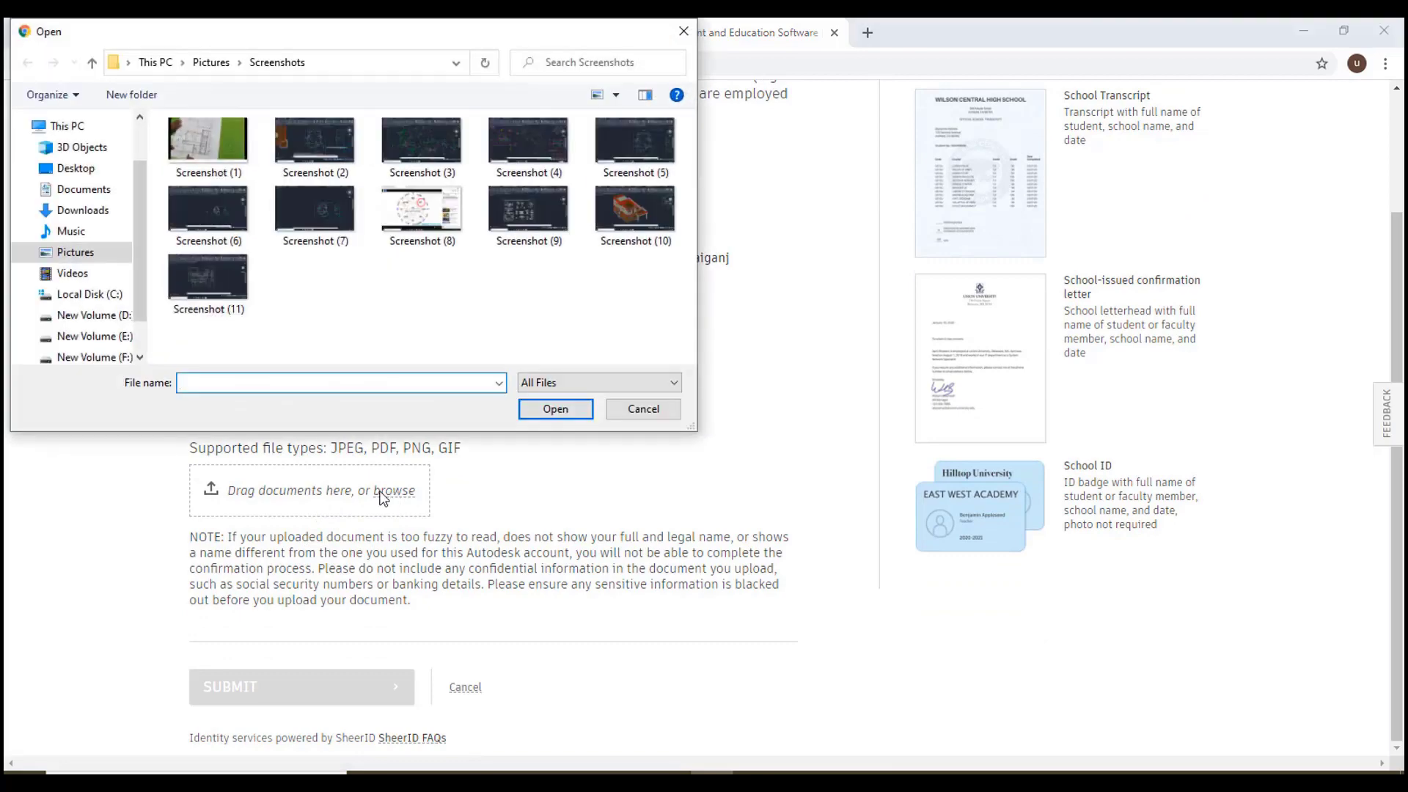
- Attach '2021_02_21 11_06 PM Office Lens.pdf' from the Documents New folder
click(82, 189)
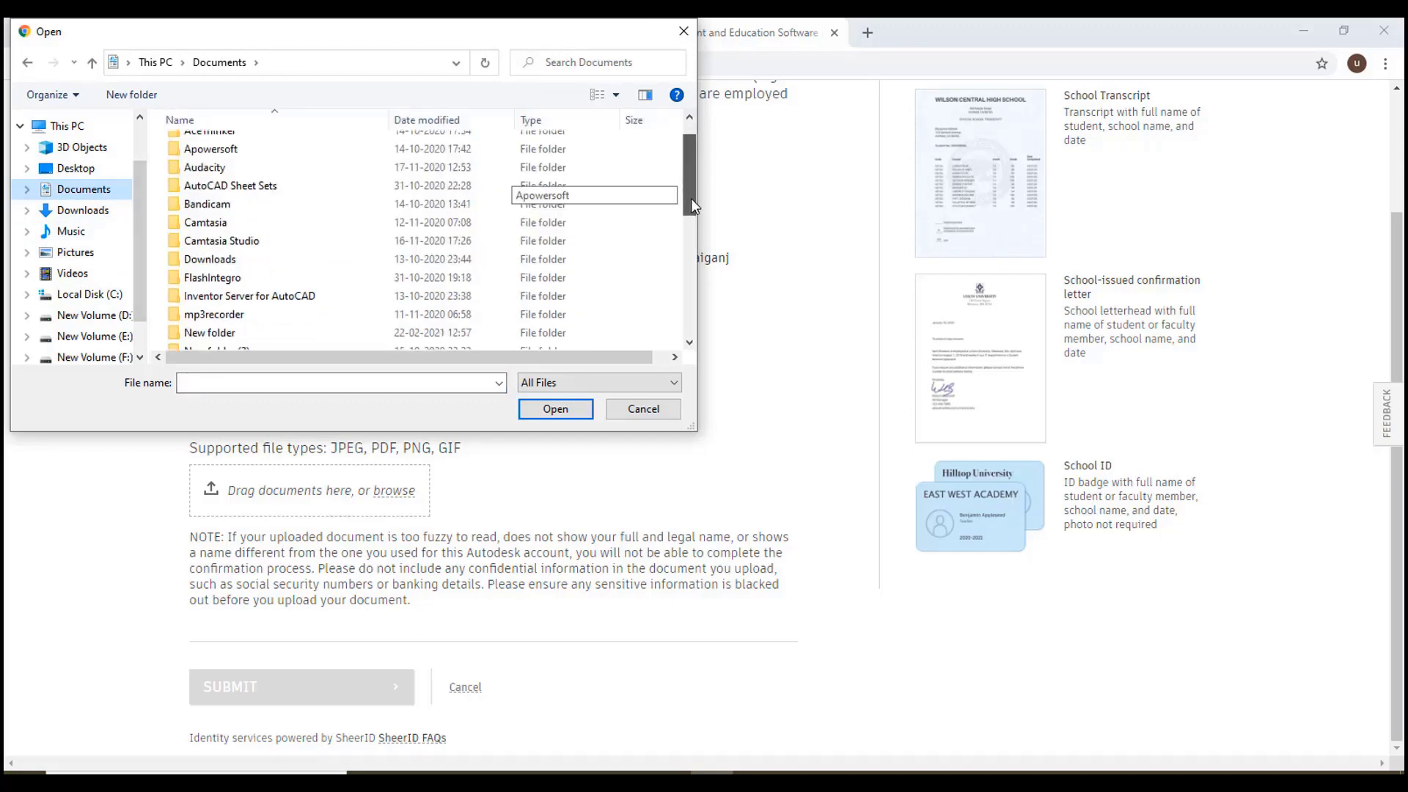
drag(691, 198, 689, 226)
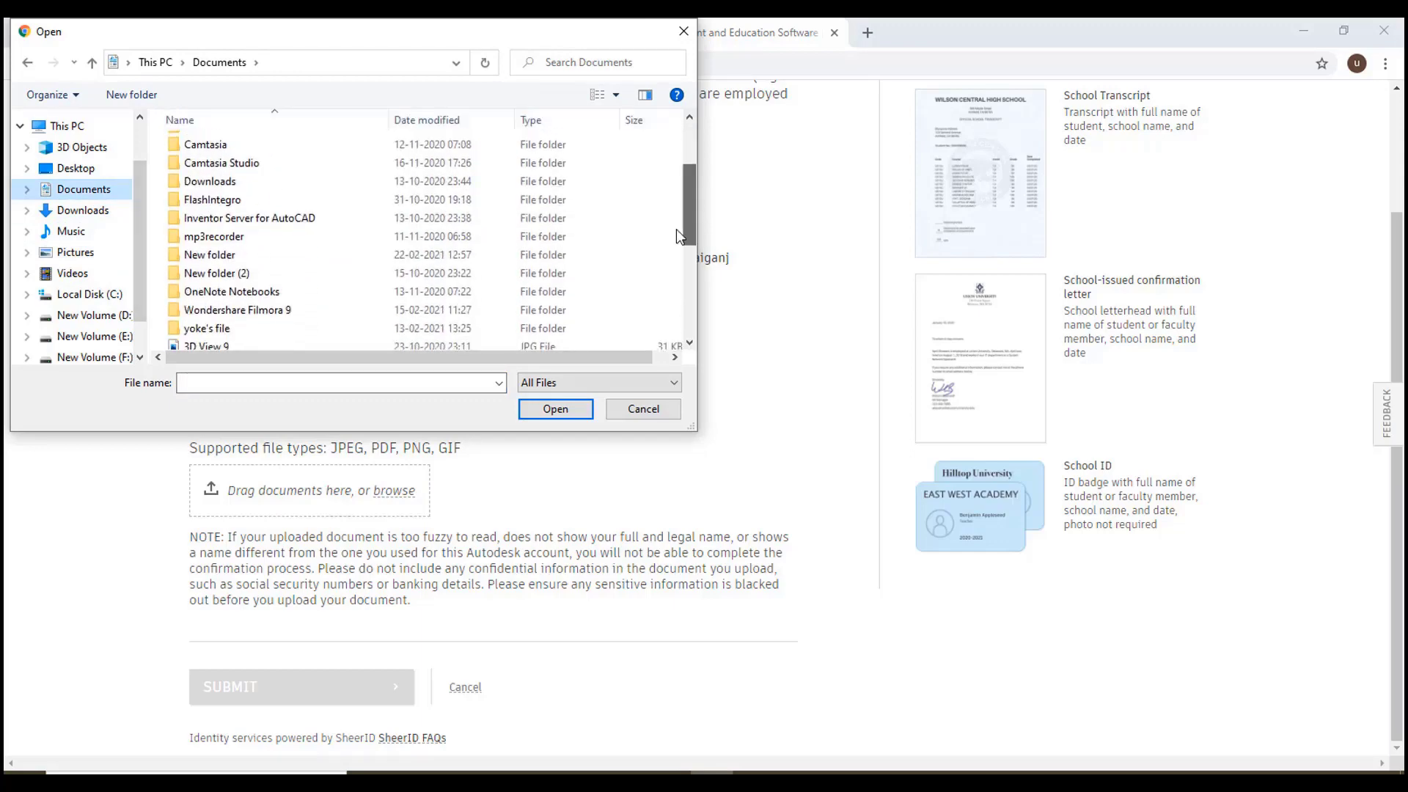
double_click(216, 257)
click(249, 145)
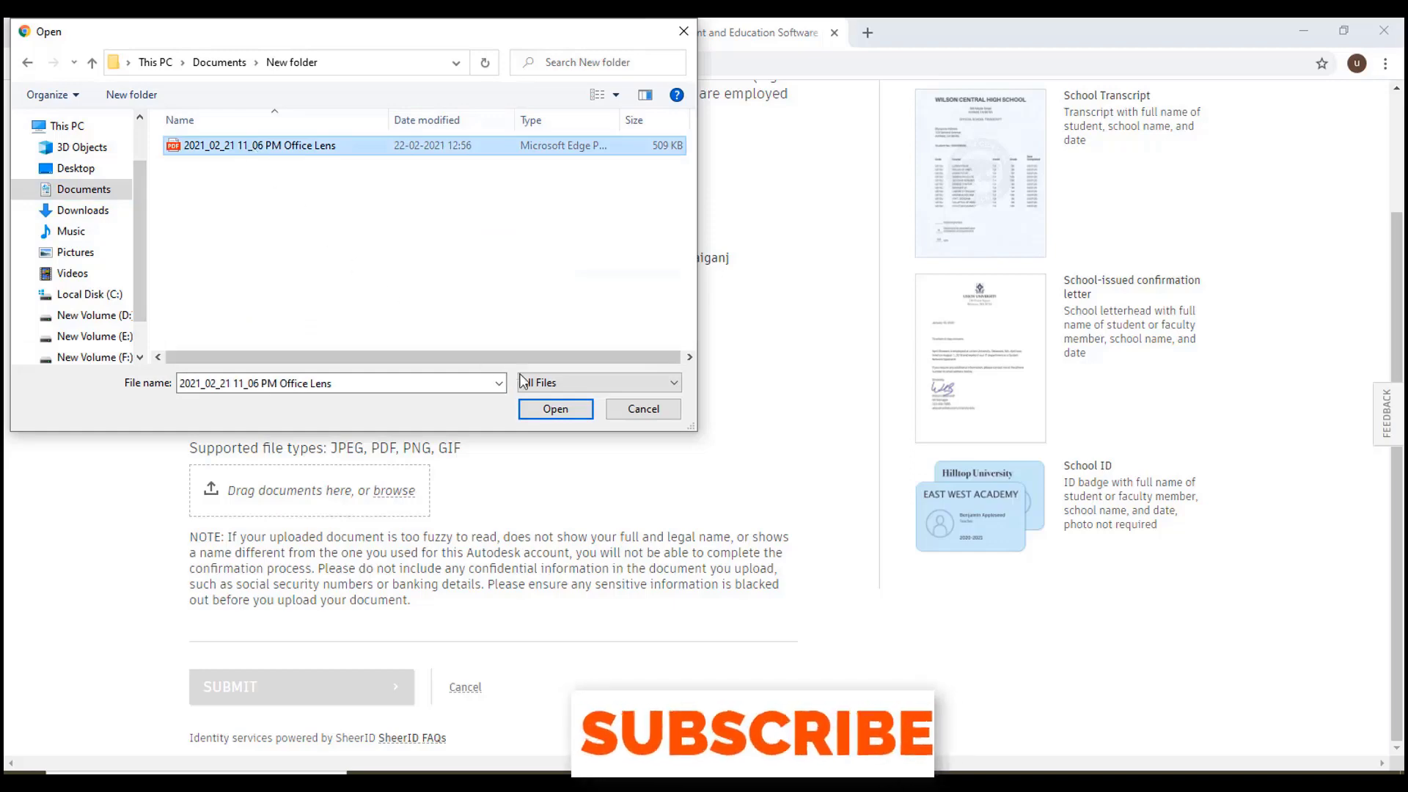
click(579, 413)
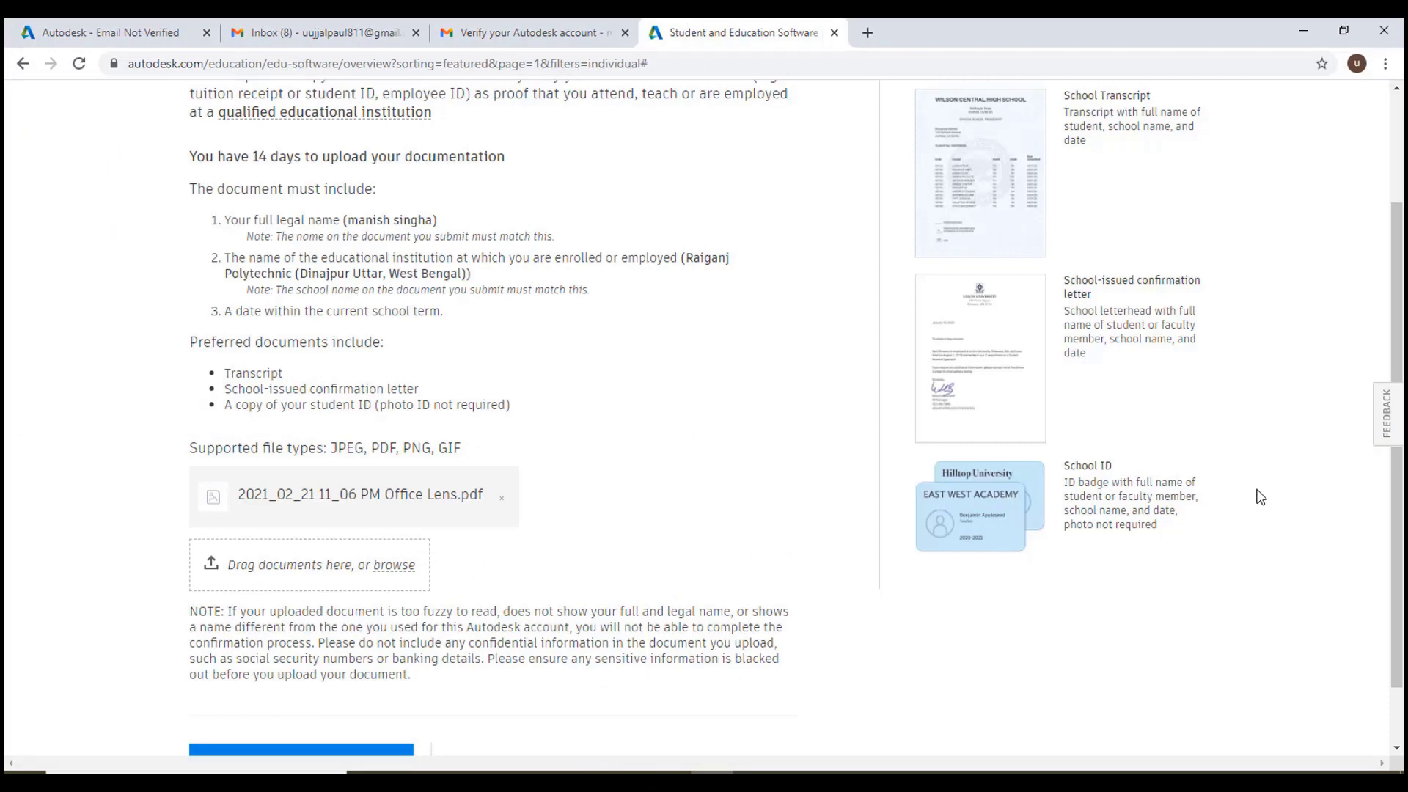
- Submit the uploaded PDF as enrollment proof
scroll(1398, 434, down, 1)
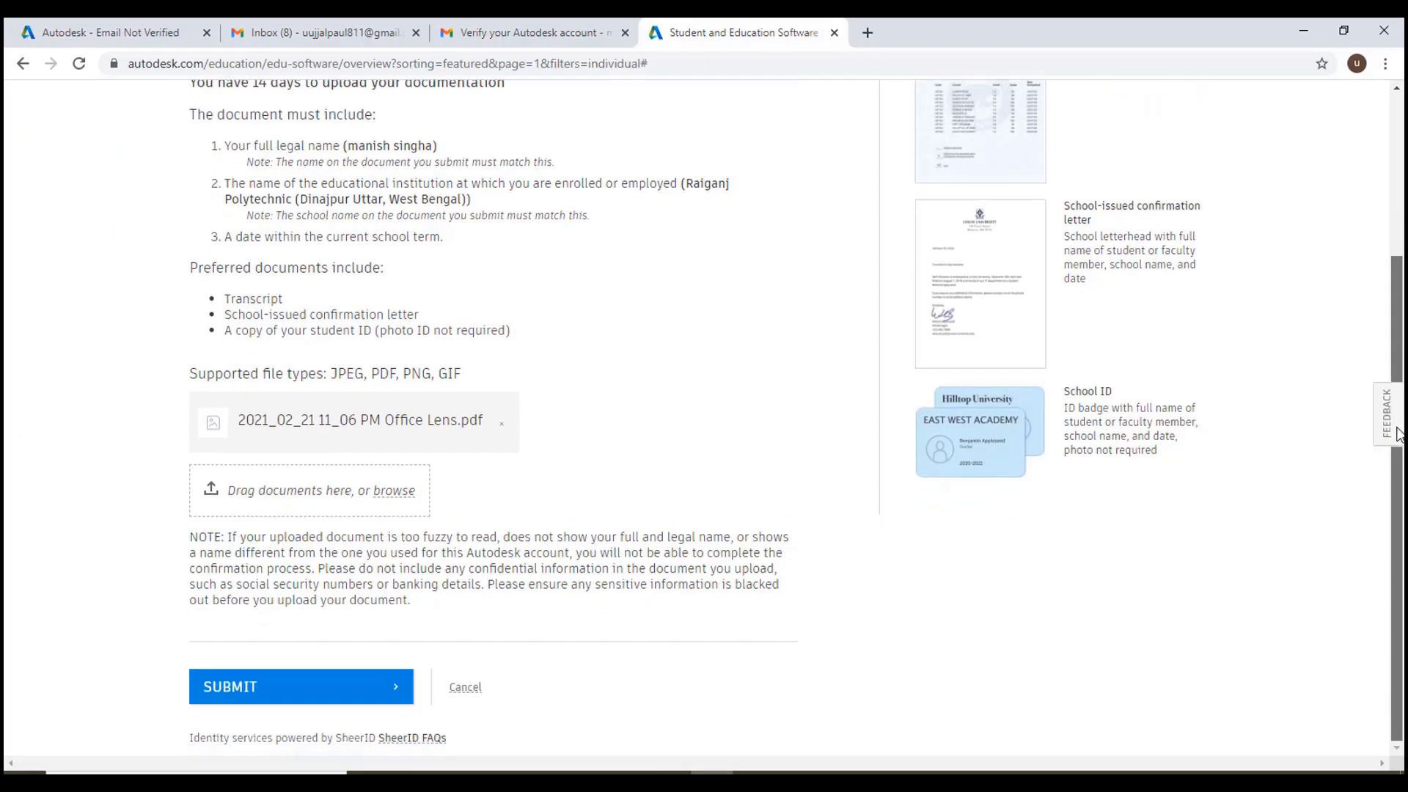
click(307, 693)
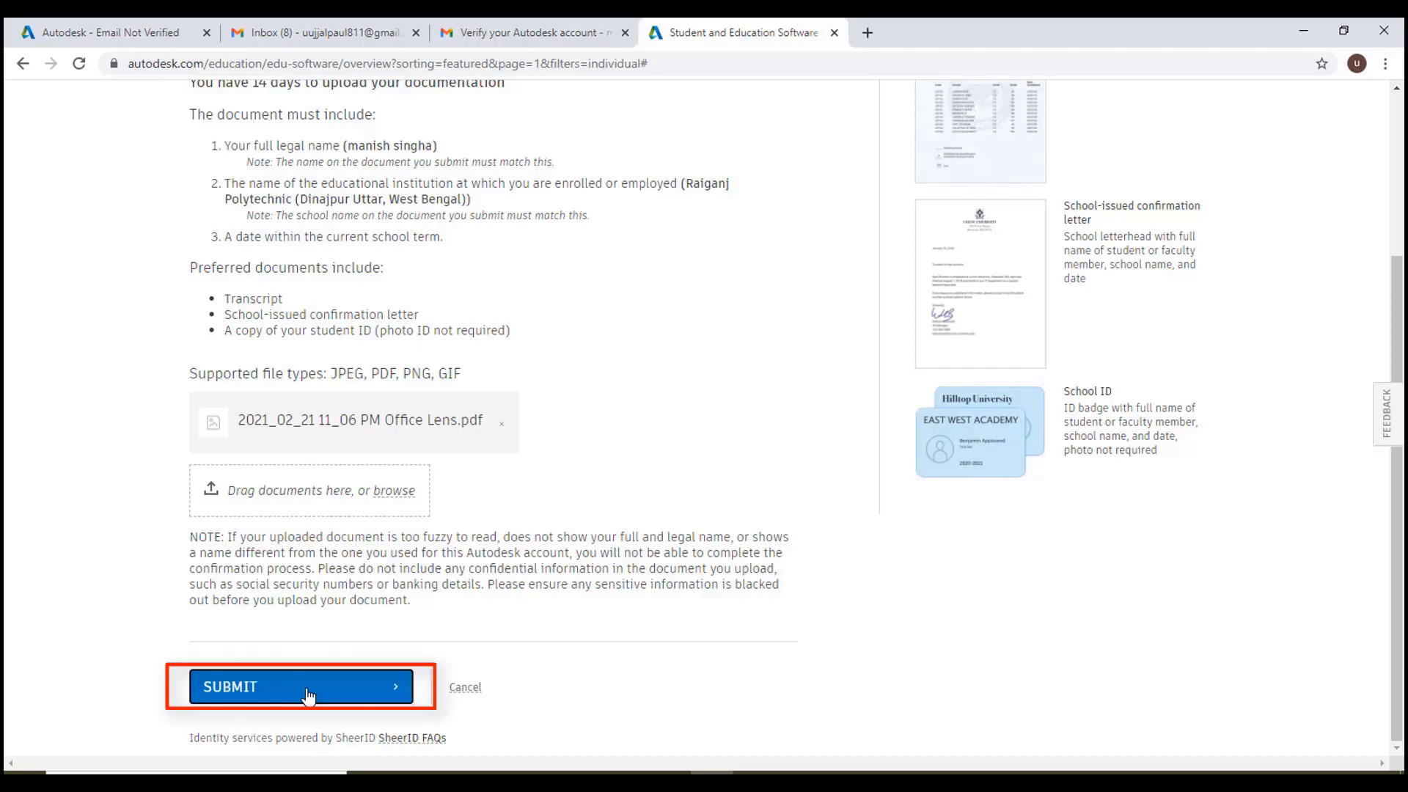
click(307, 693)
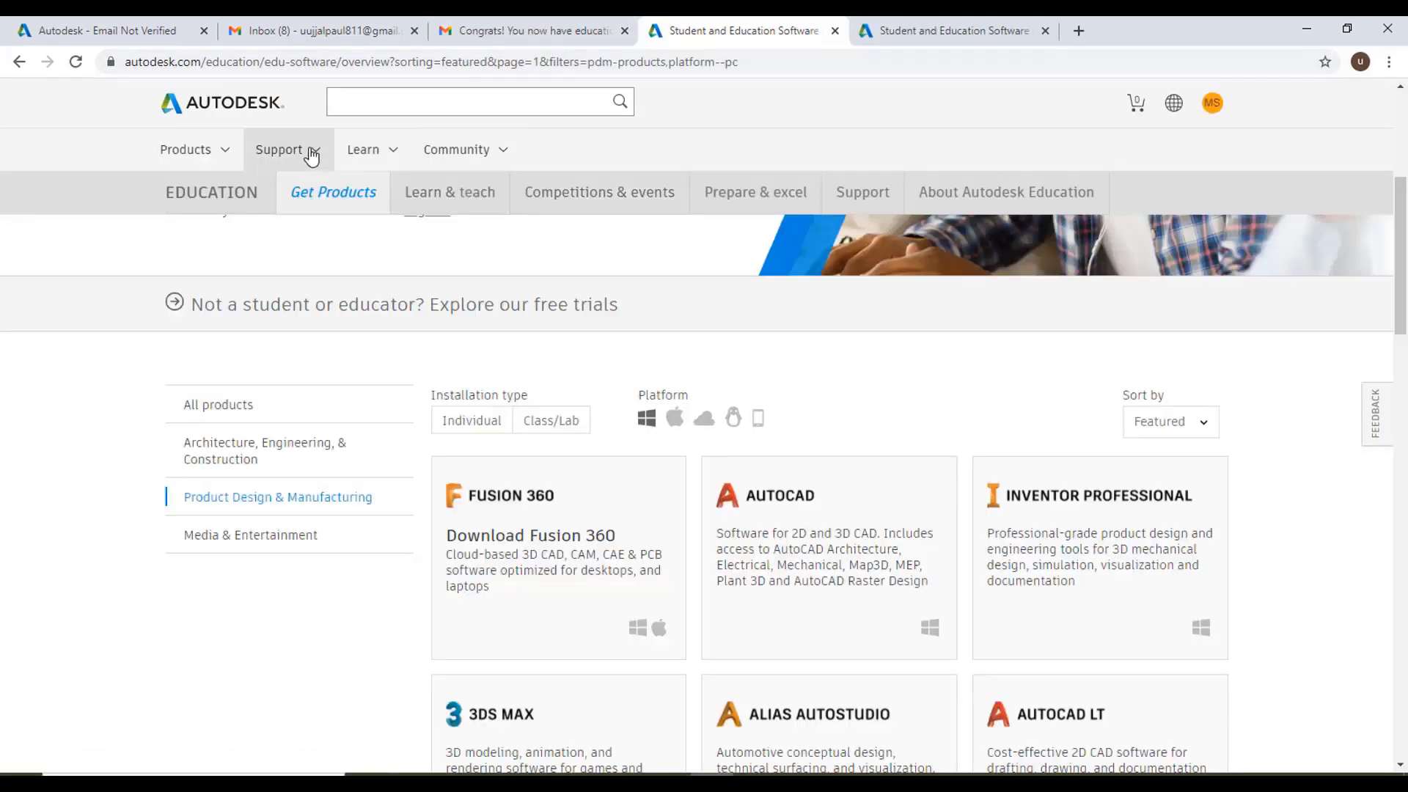
- Go to Support > Downloads > Updates to reach the Autodesk sign-in page
click(310, 154)
click(297, 274)
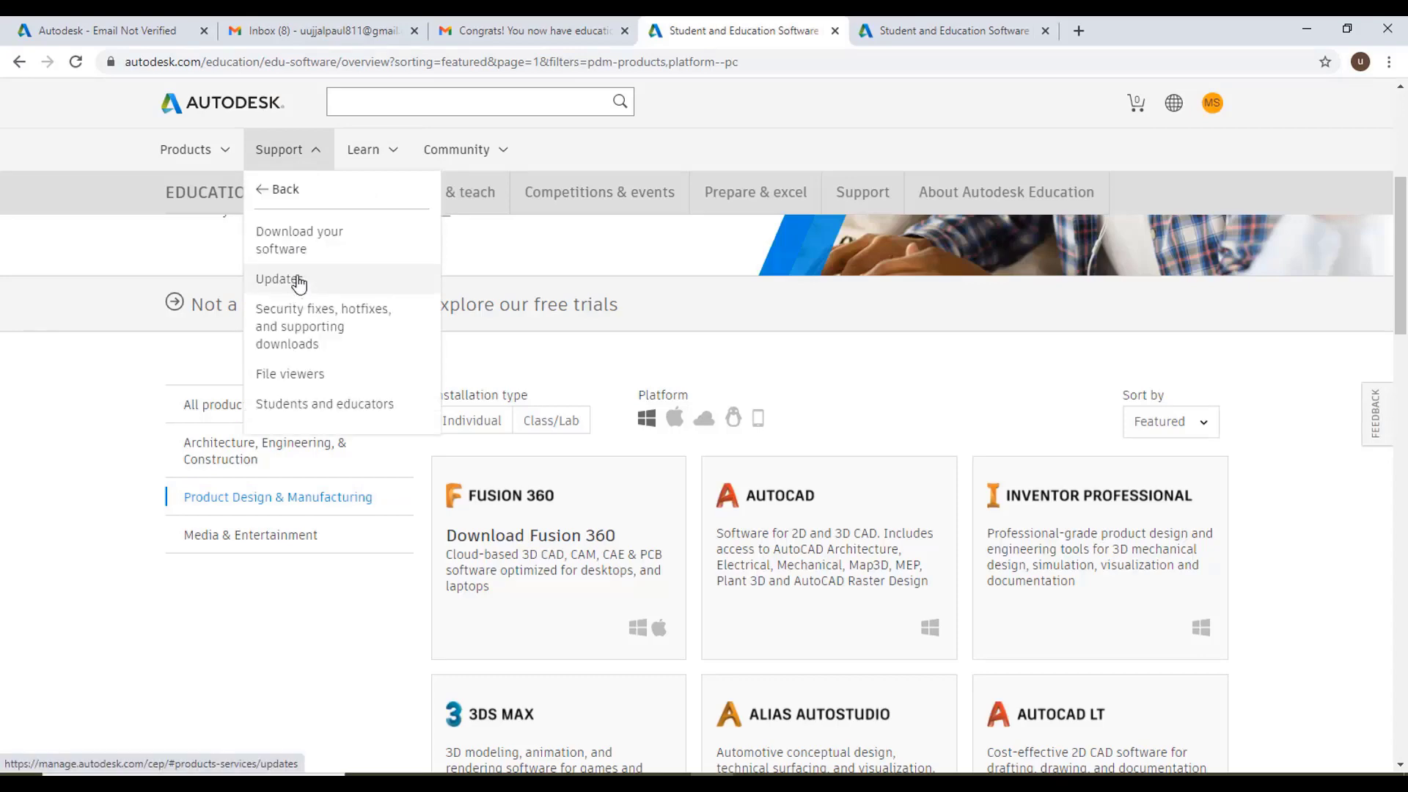
click(293, 240)
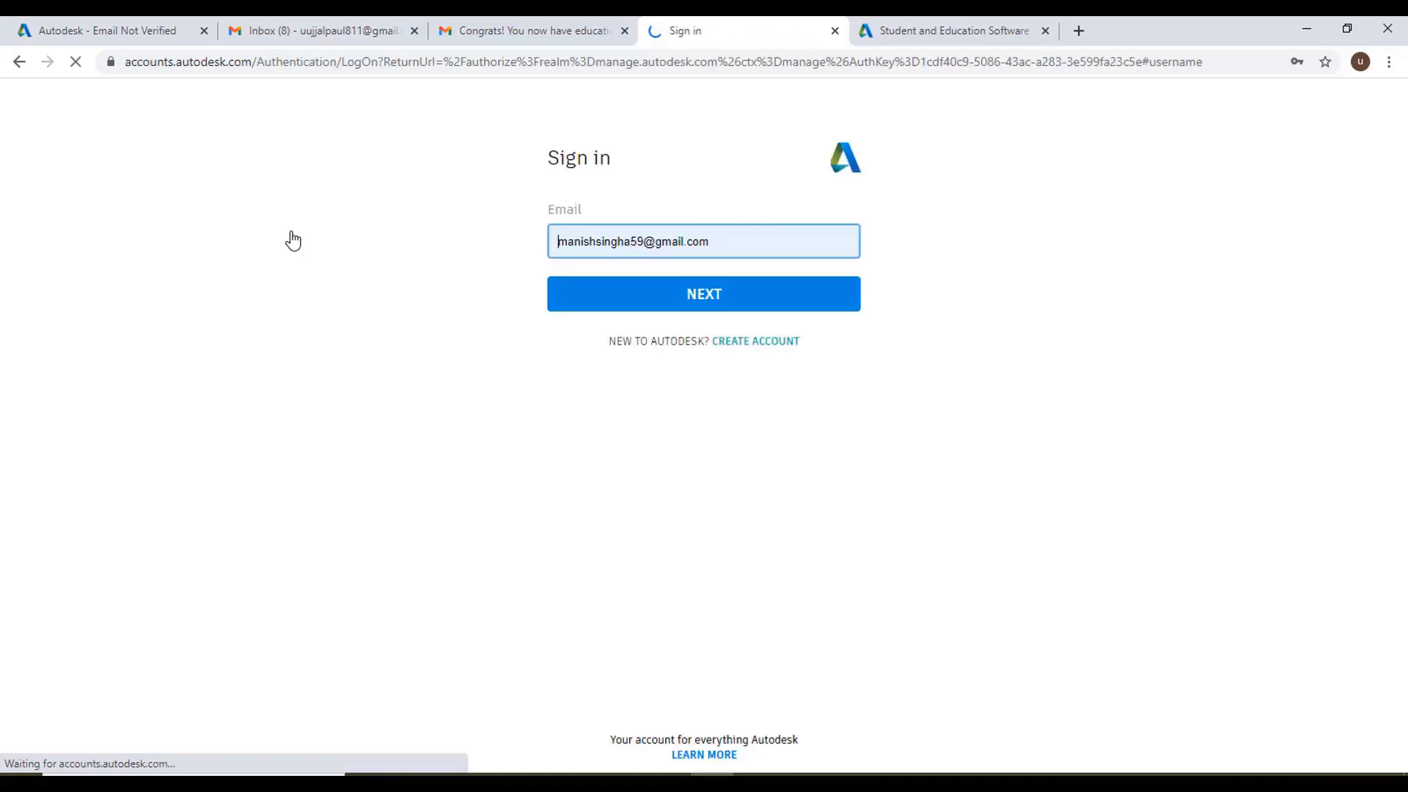
- Sign in with the account e-mail and password, then choose SMS codes for 2-step verification
click(694, 302)
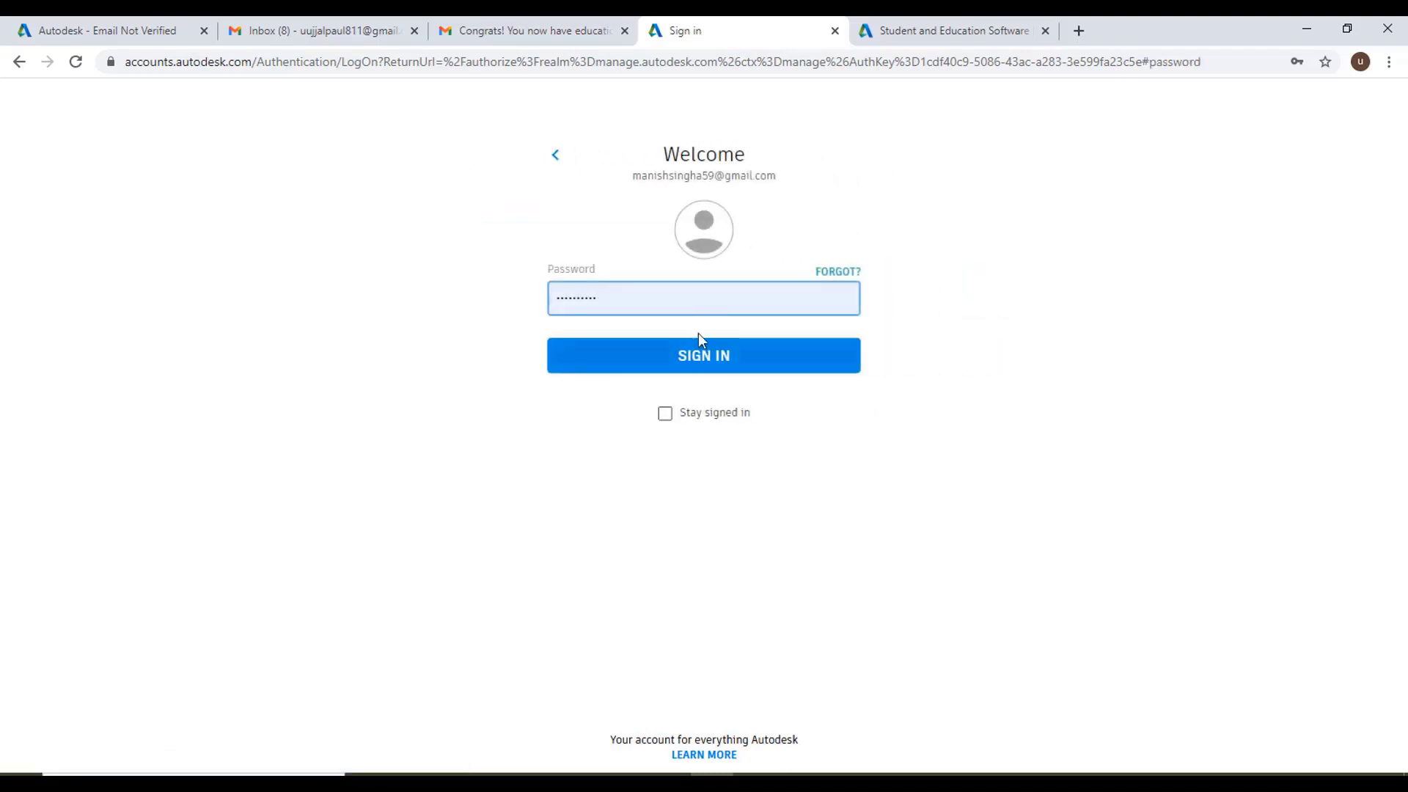
click(705, 358)
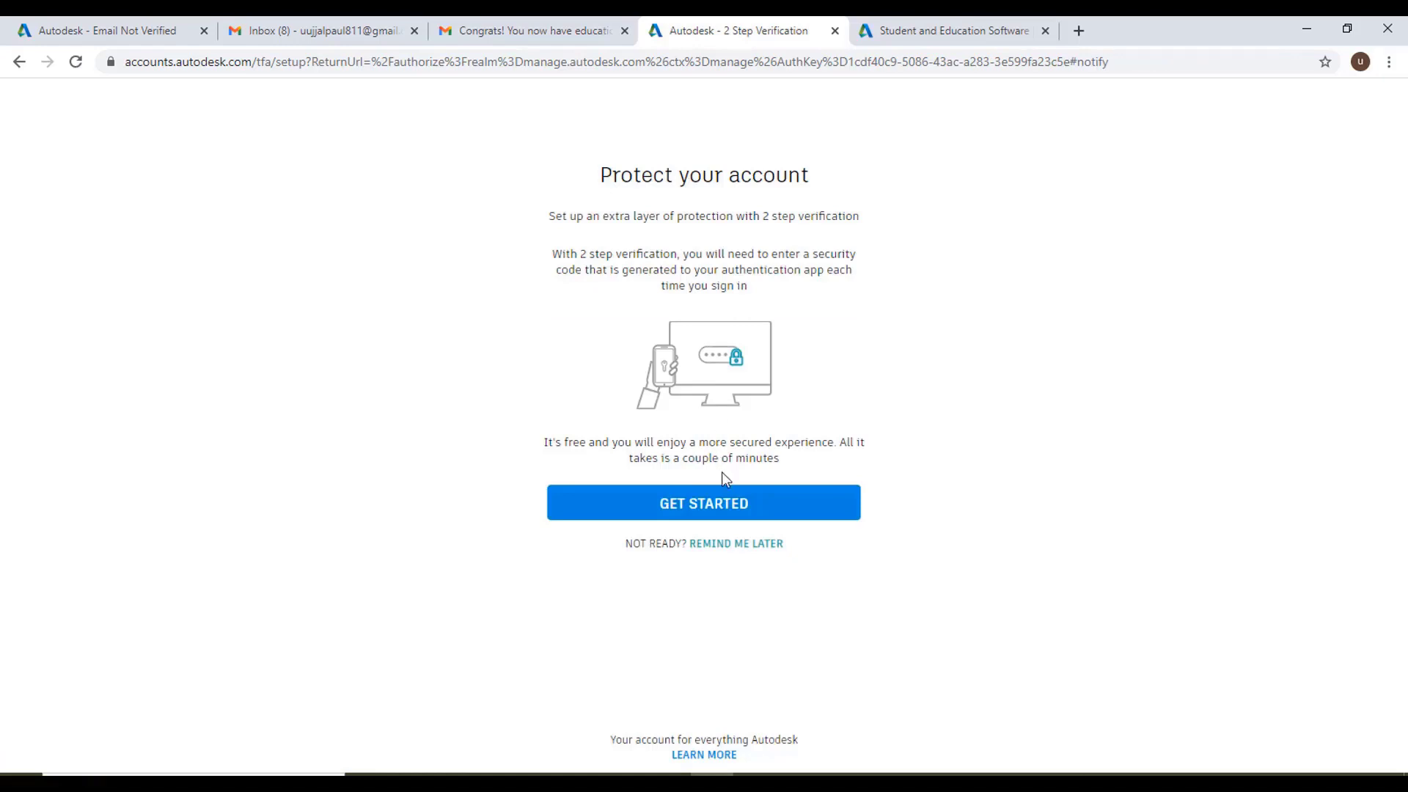
click(700, 506)
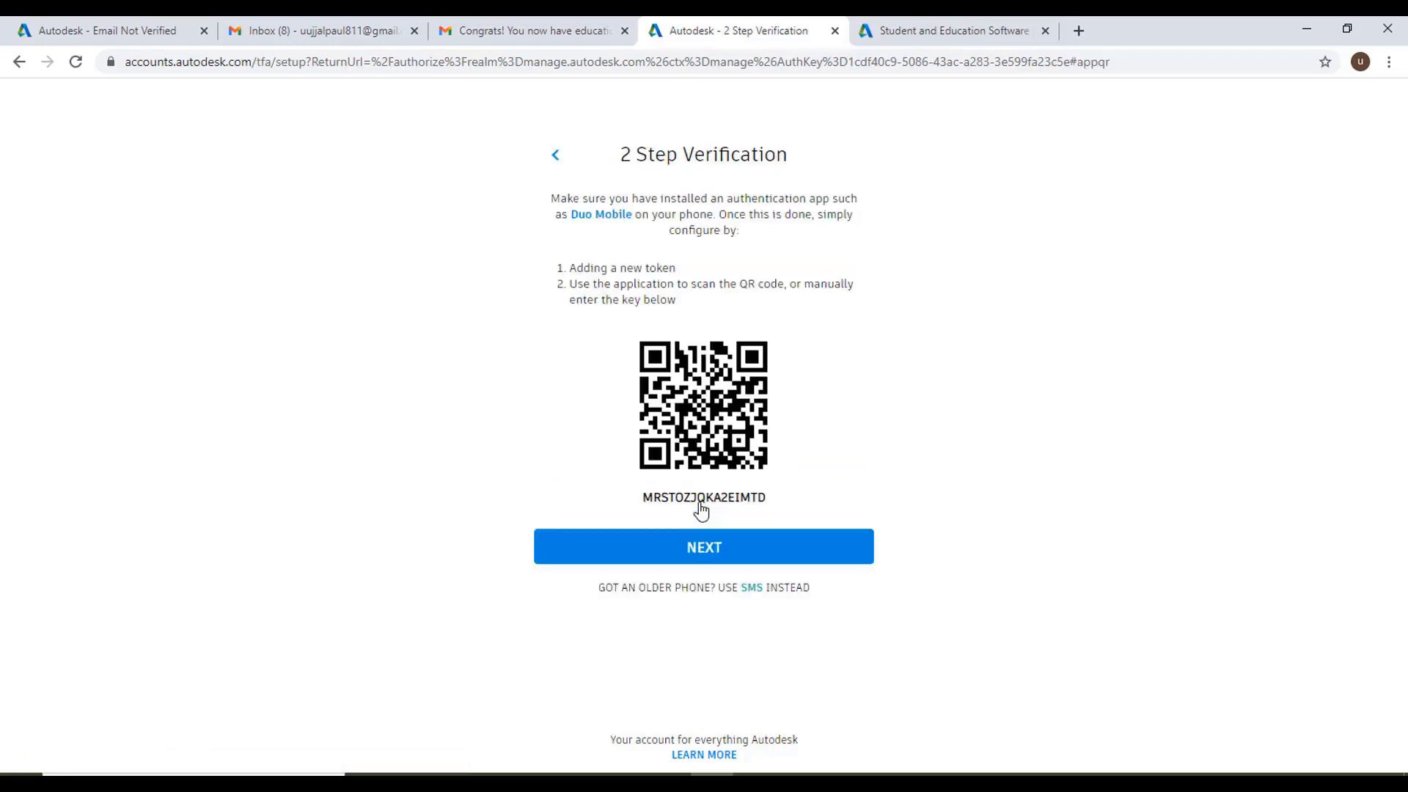
click(751, 589)
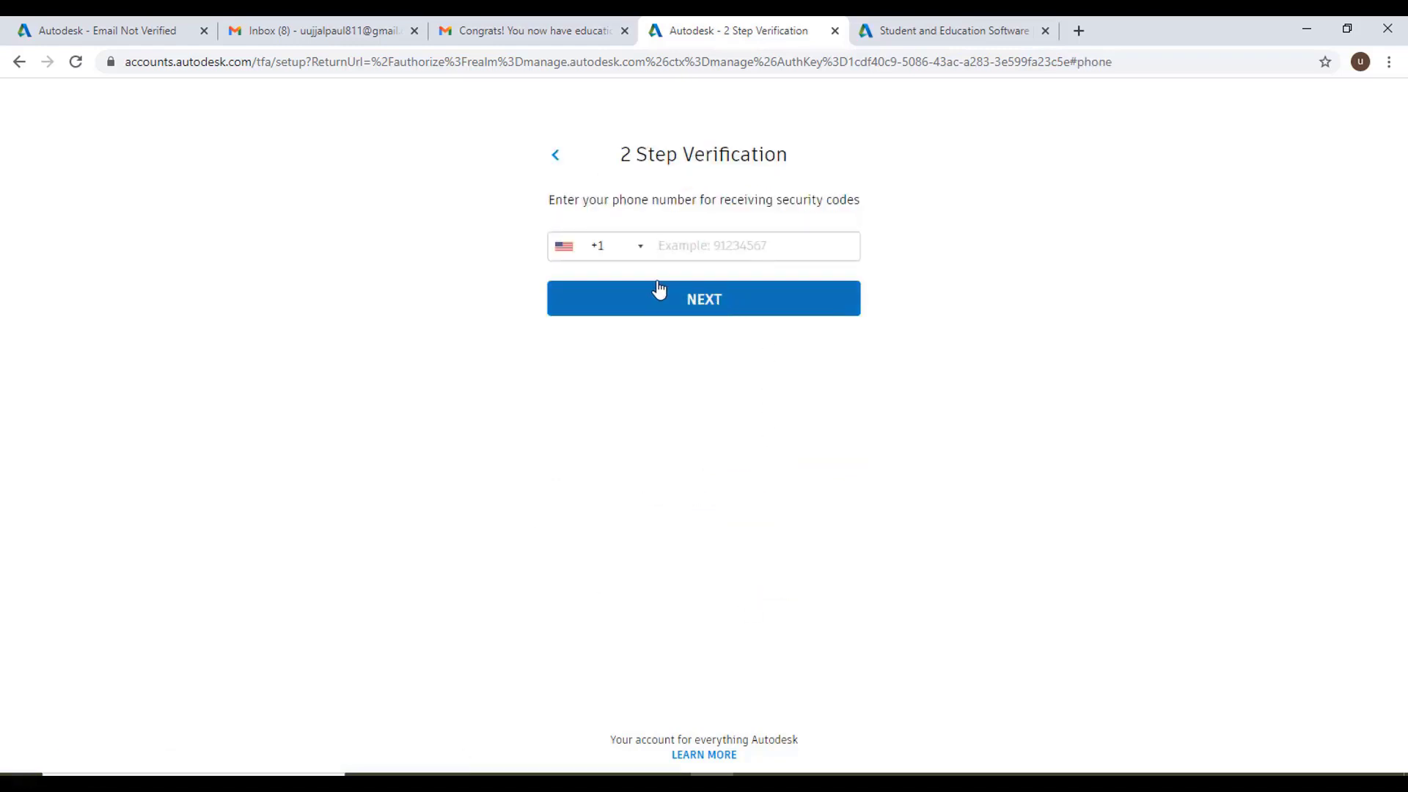
- Select India (+91) as the country code and enter the mobile phone number
click(642, 246)
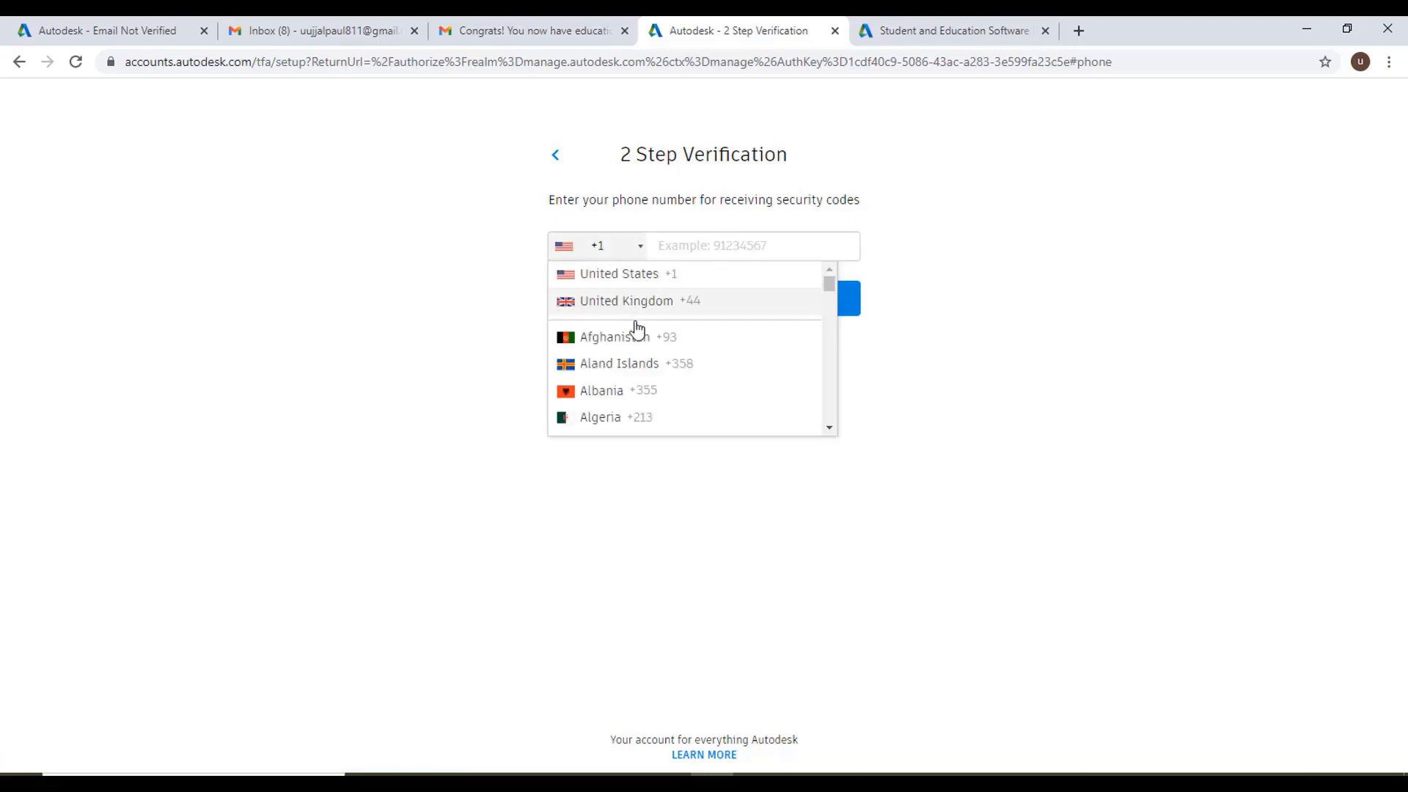
drag(829, 283, 834, 343)
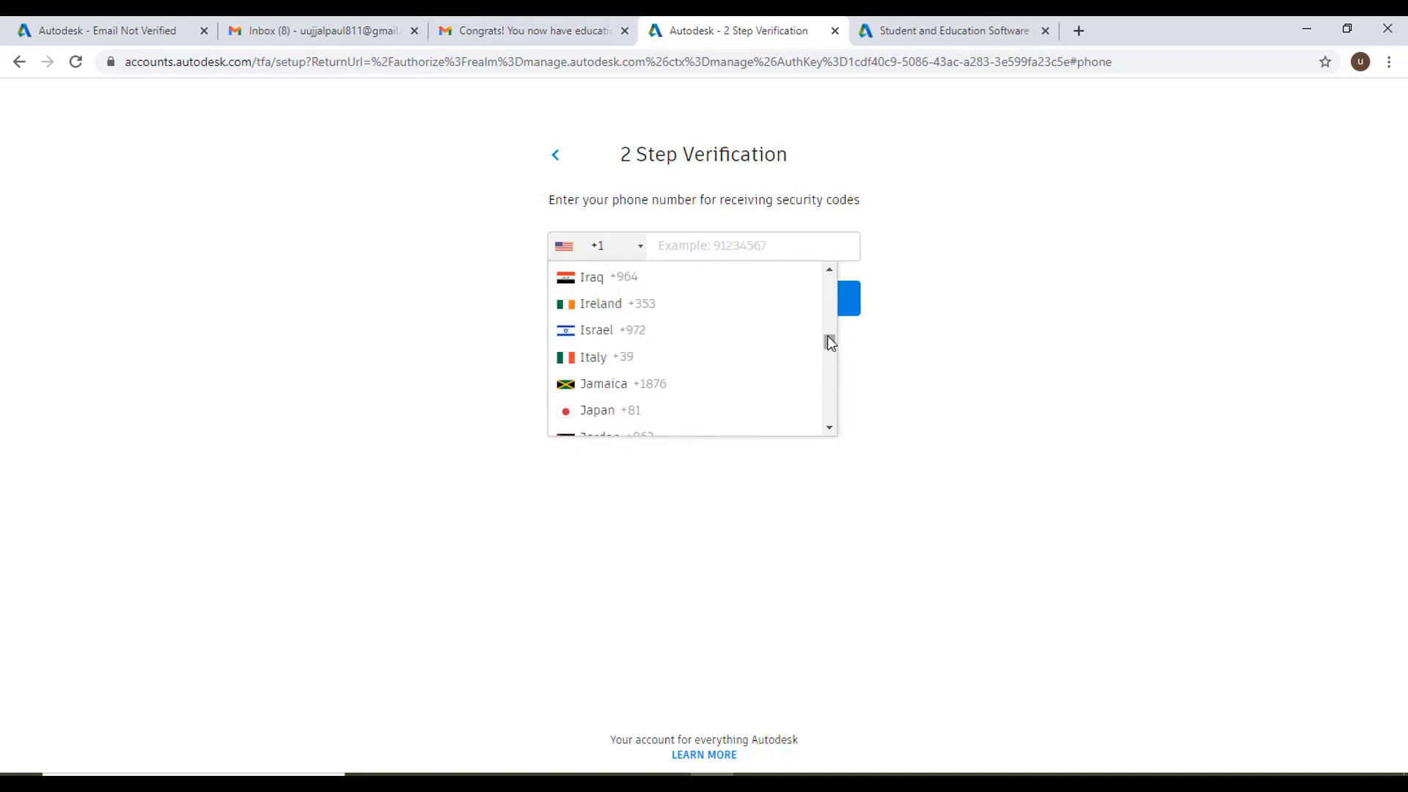
click(829, 270)
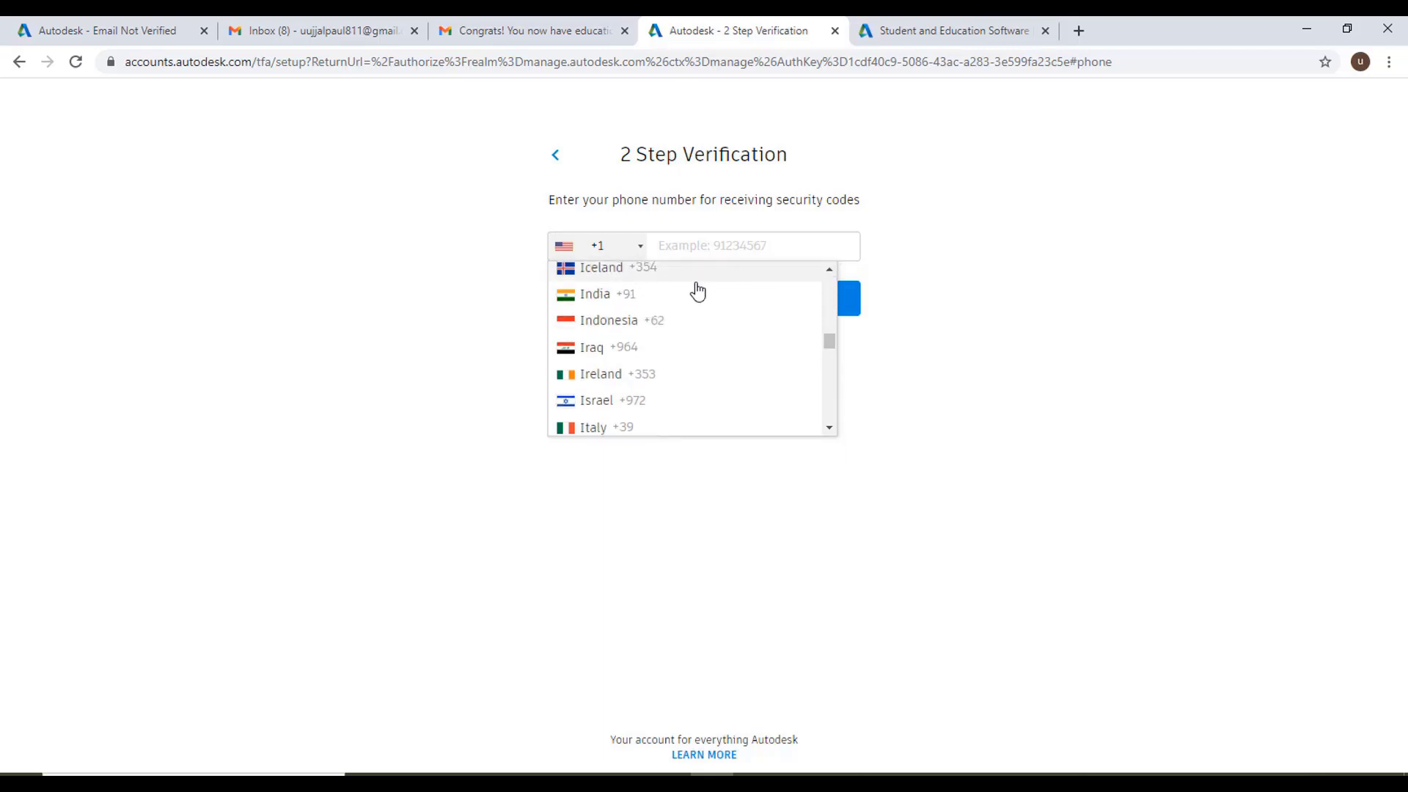
click(599, 301)
click(716, 305)
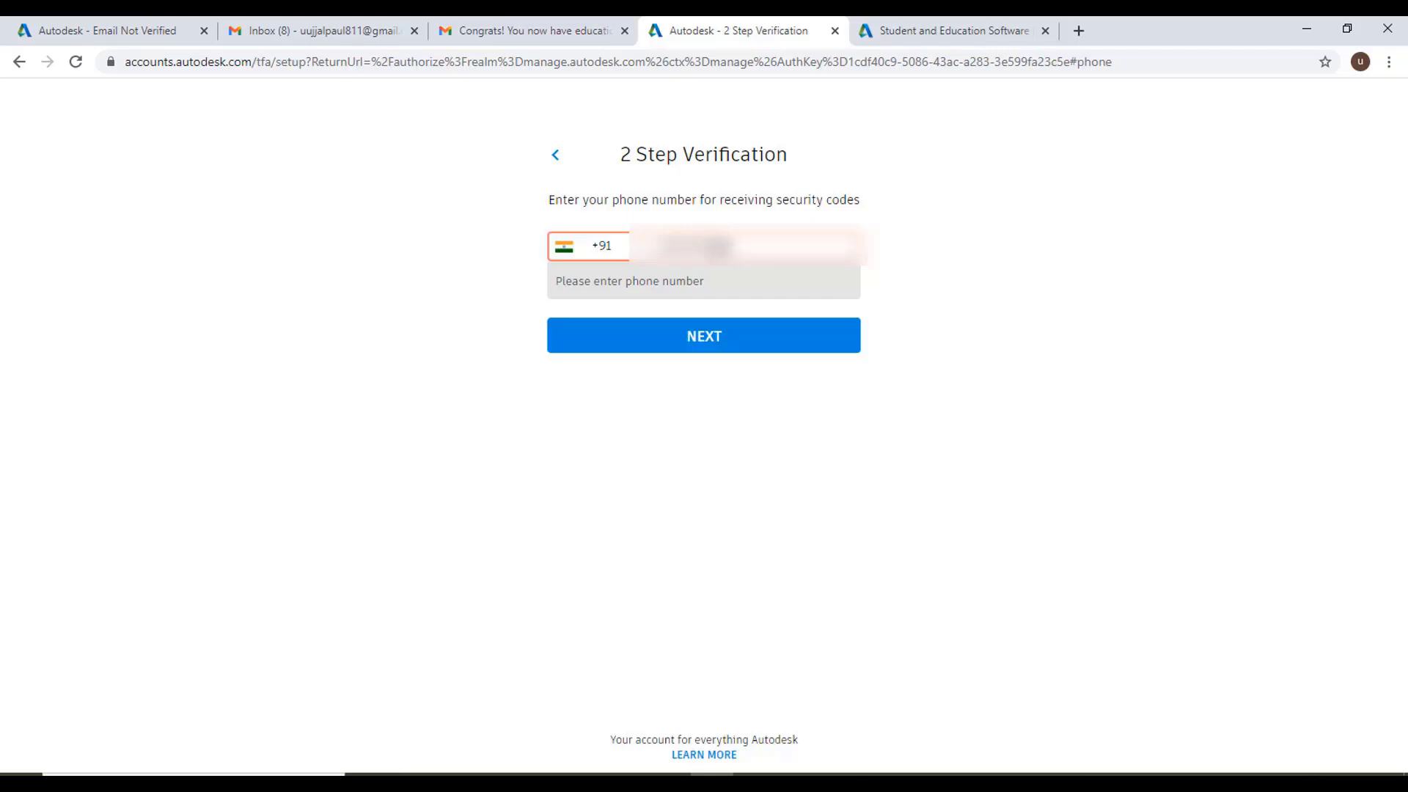
click(696, 349)
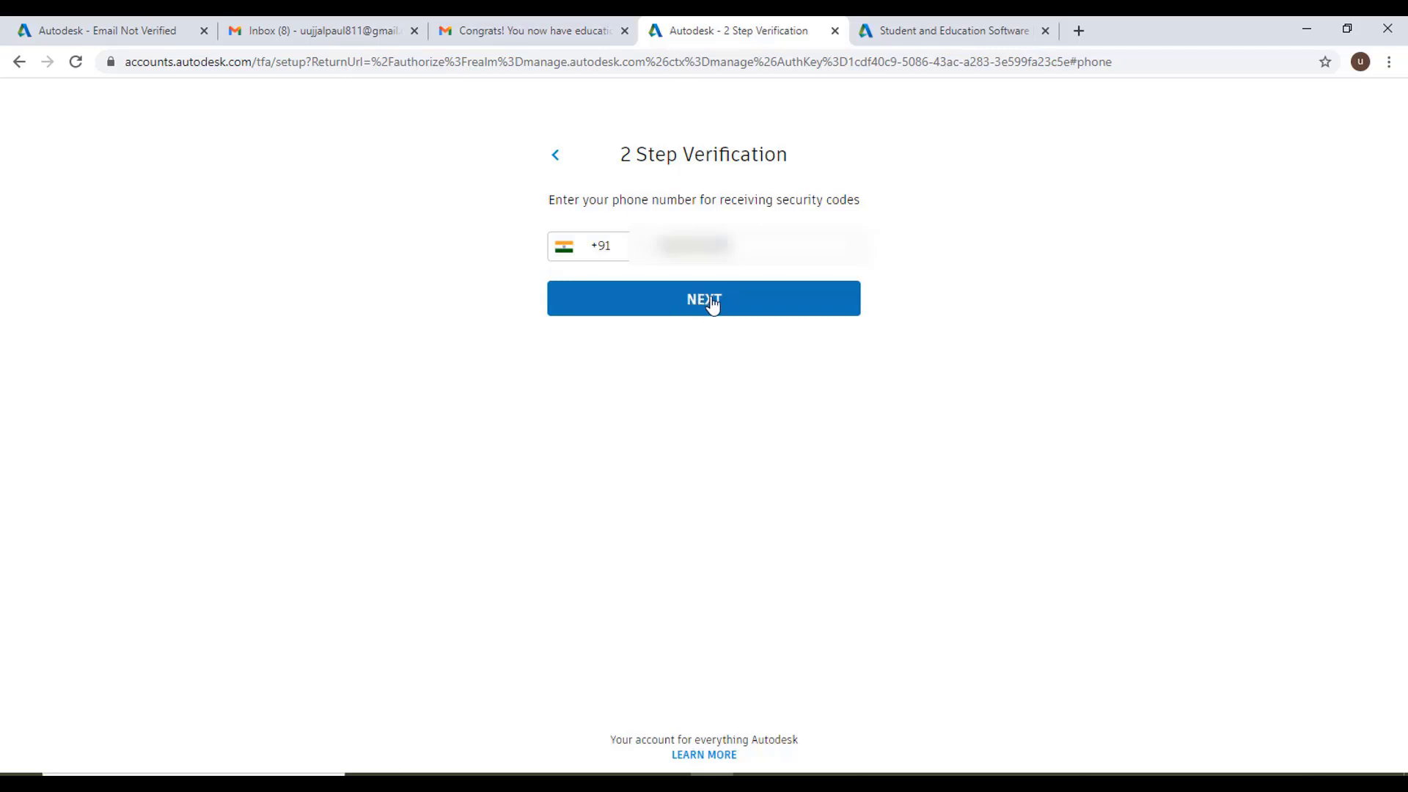
- Send the code, enter the texted security code, and continue once 2-step verification is set
click(711, 305)
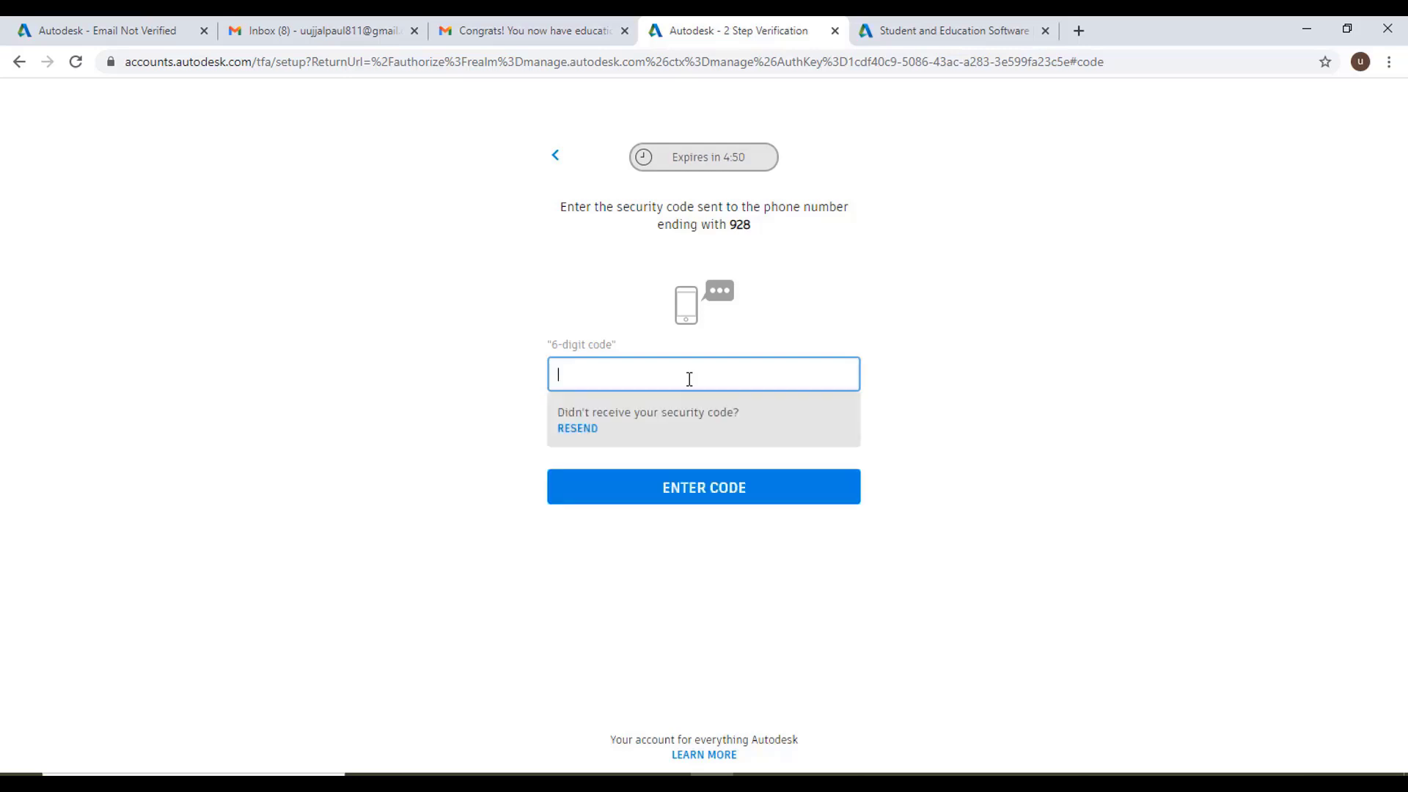
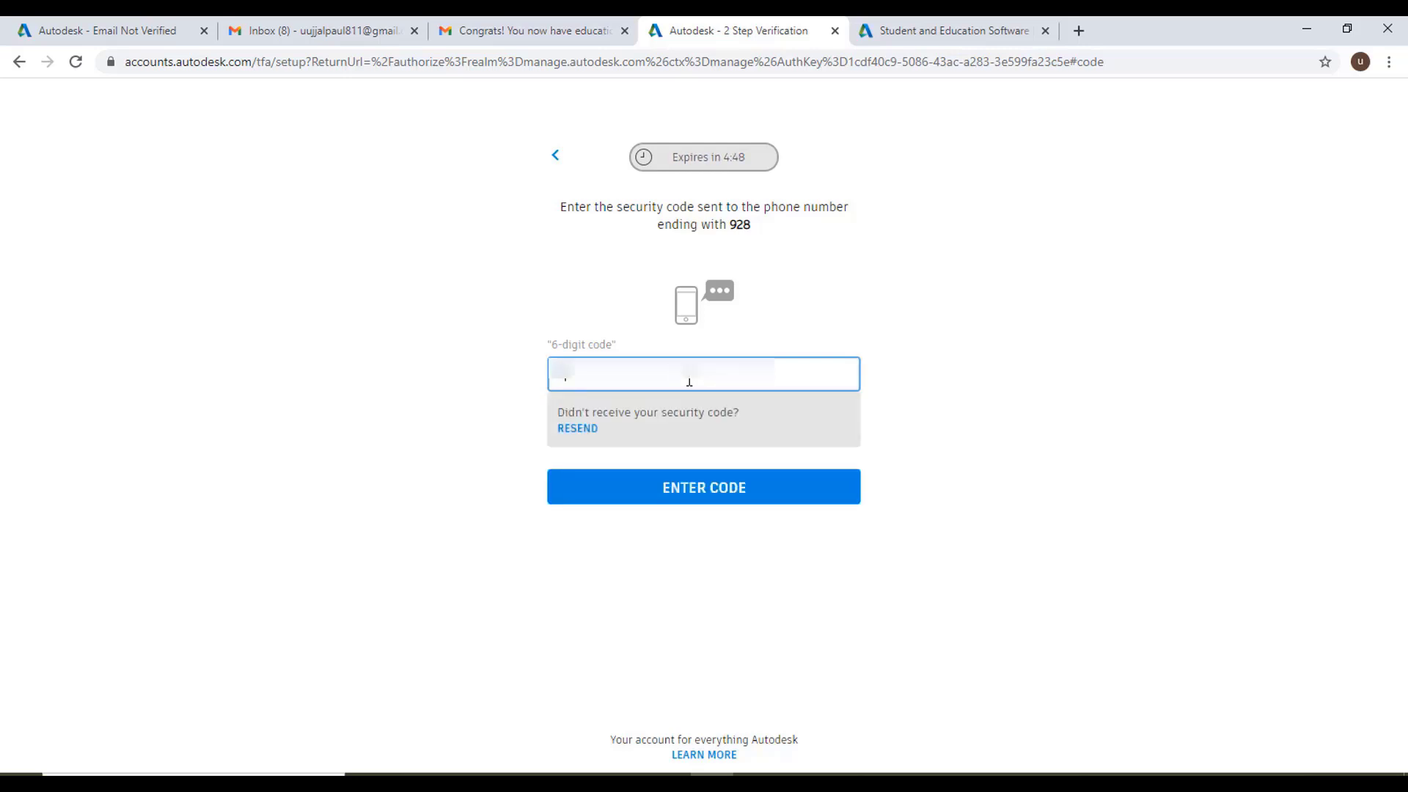
click(716, 489)
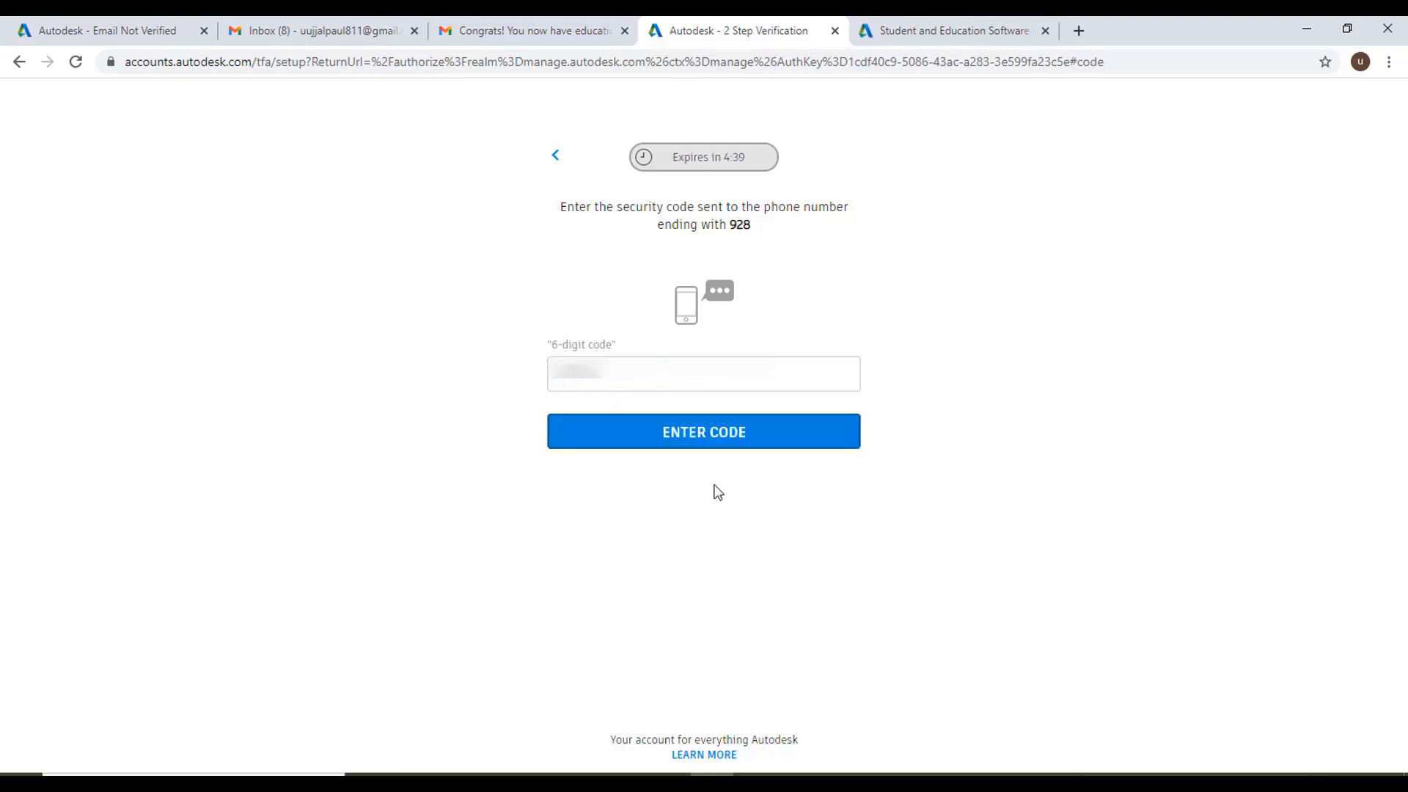
click(731, 434)
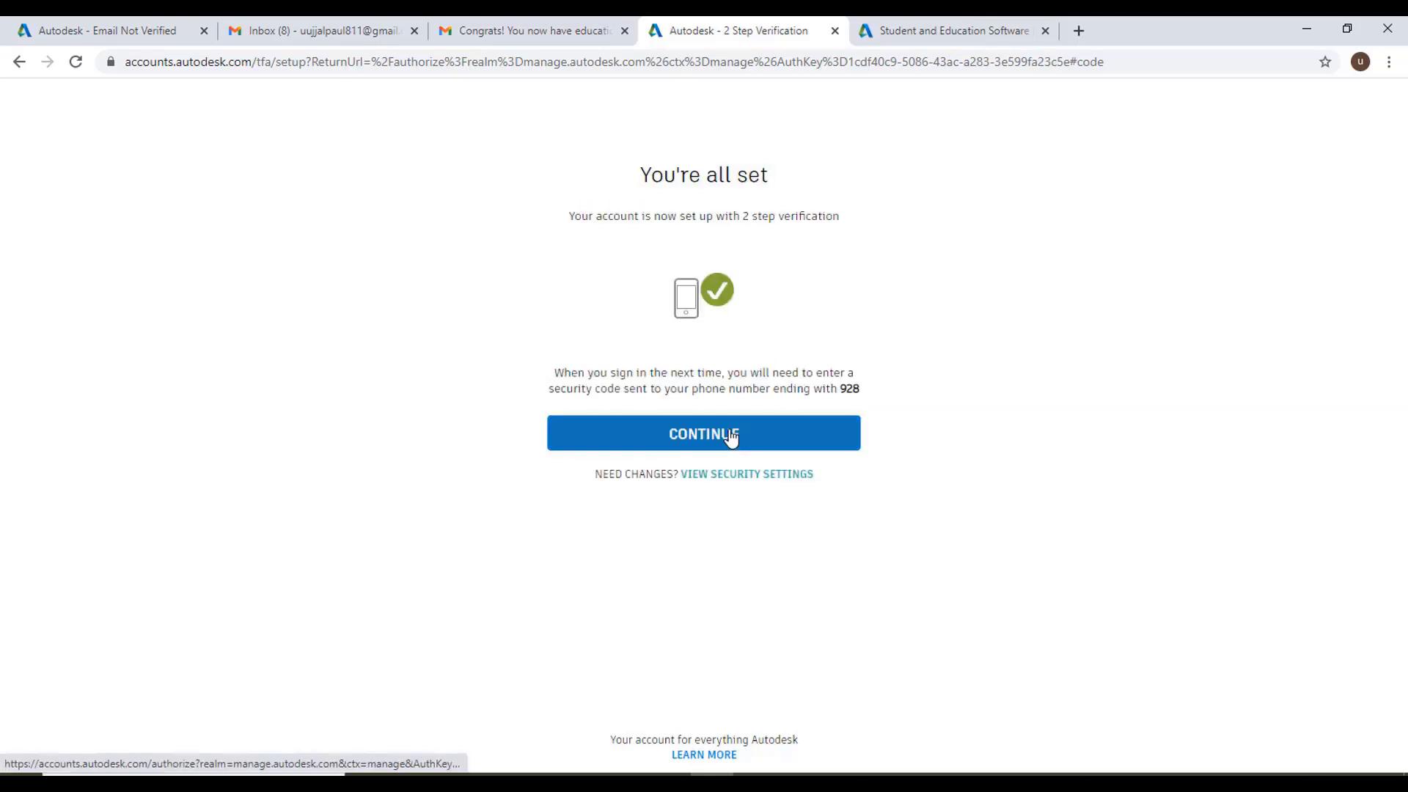
click(734, 436)
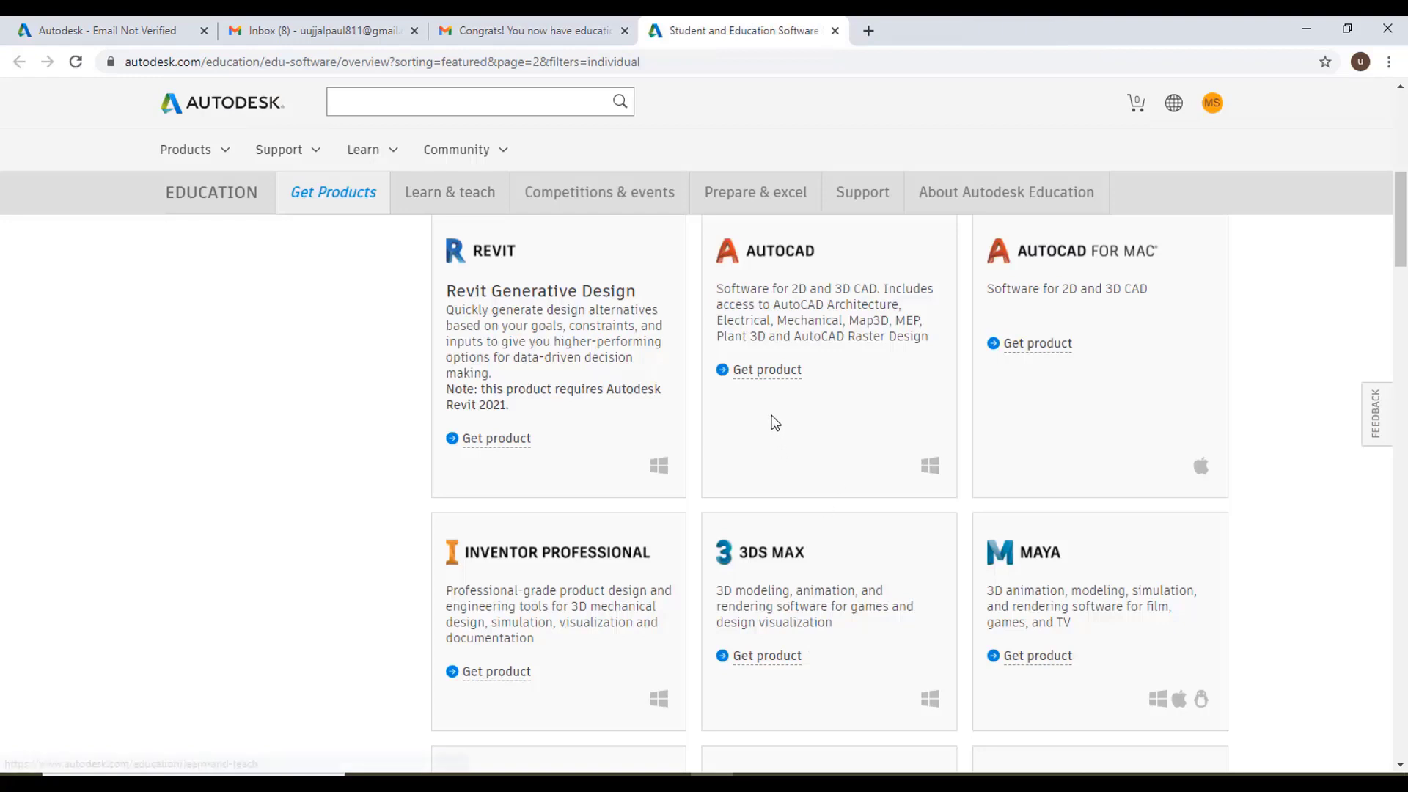
- Set AutoCAD to Windows, version 2021, English, and choose the Install option
click(754, 371)
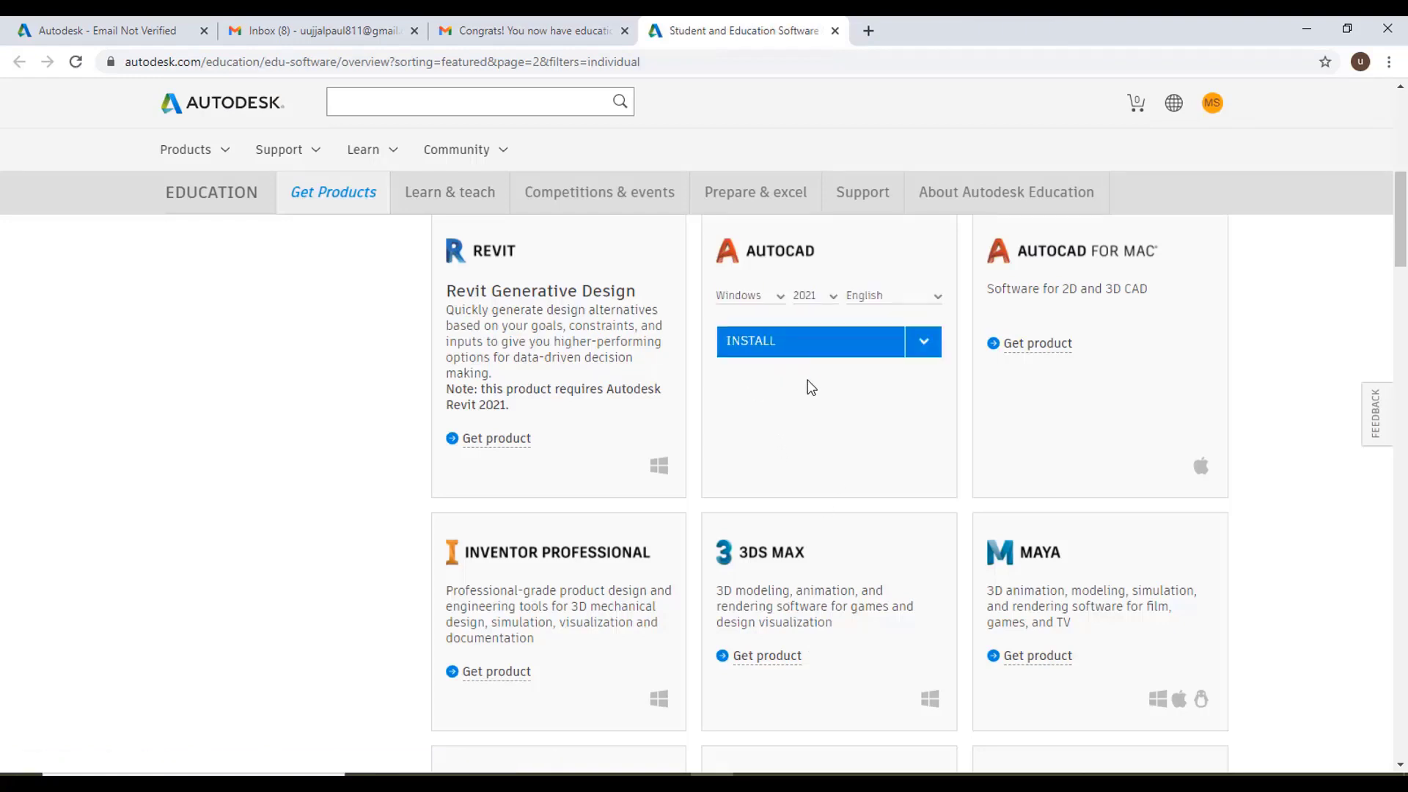
click(833, 301)
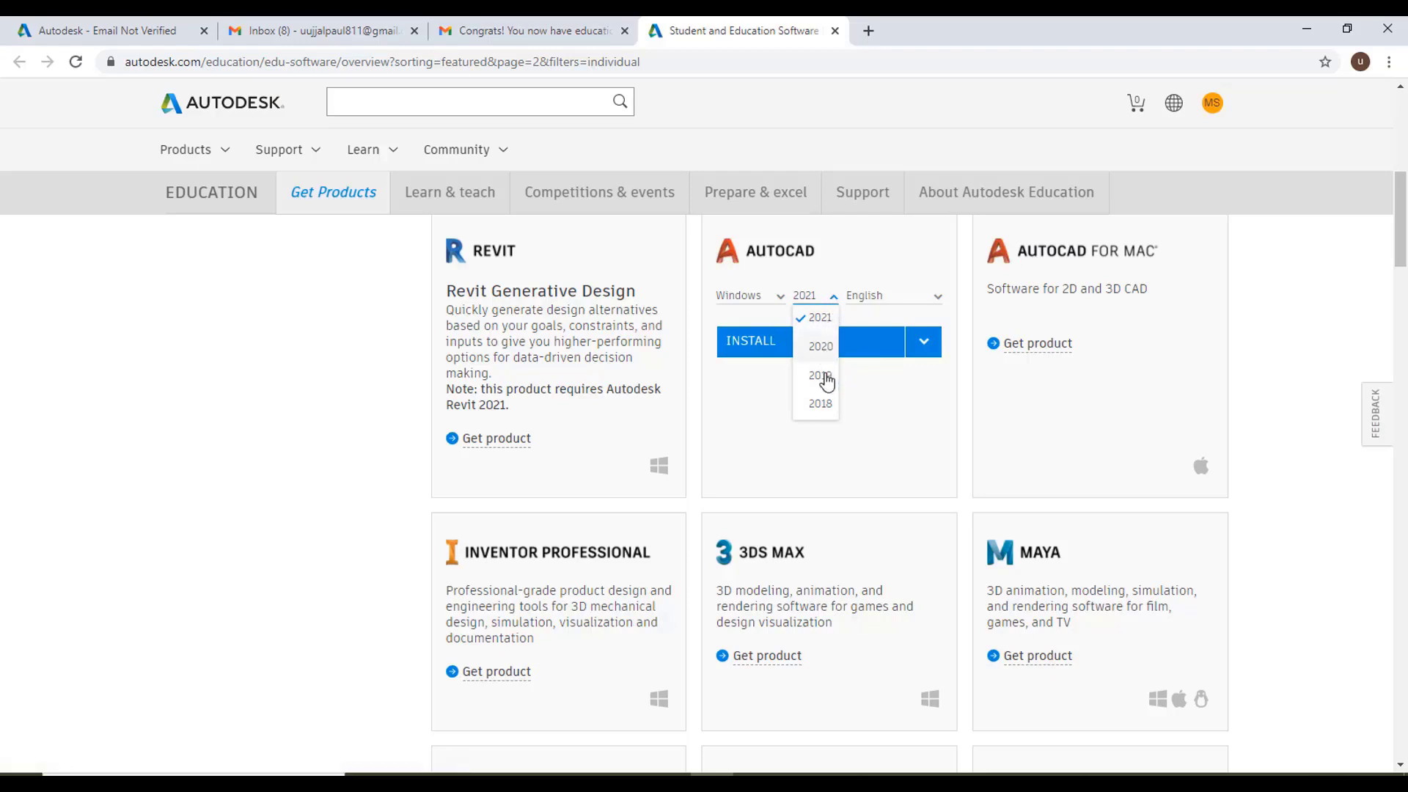
click(780, 297)
click(782, 300)
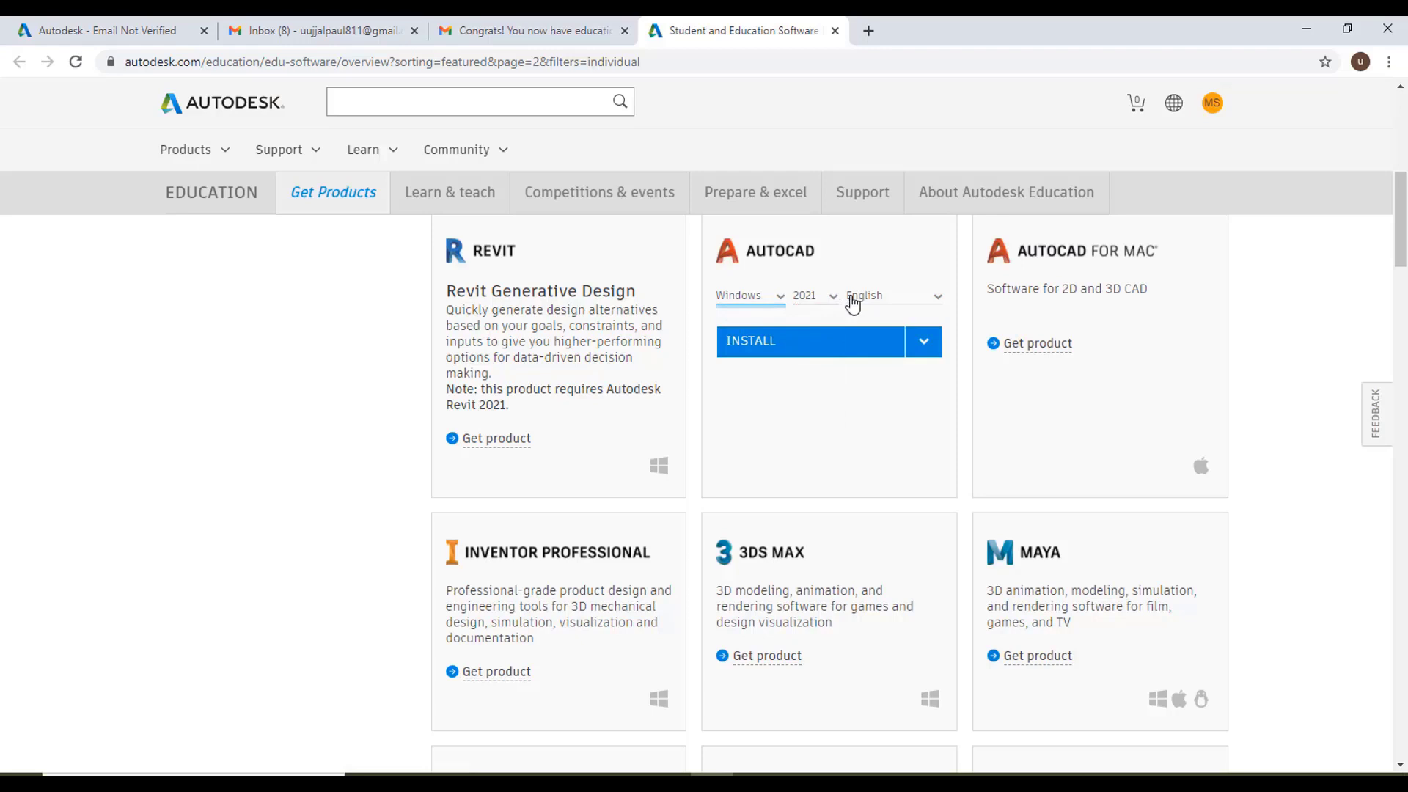
click(936, 301)
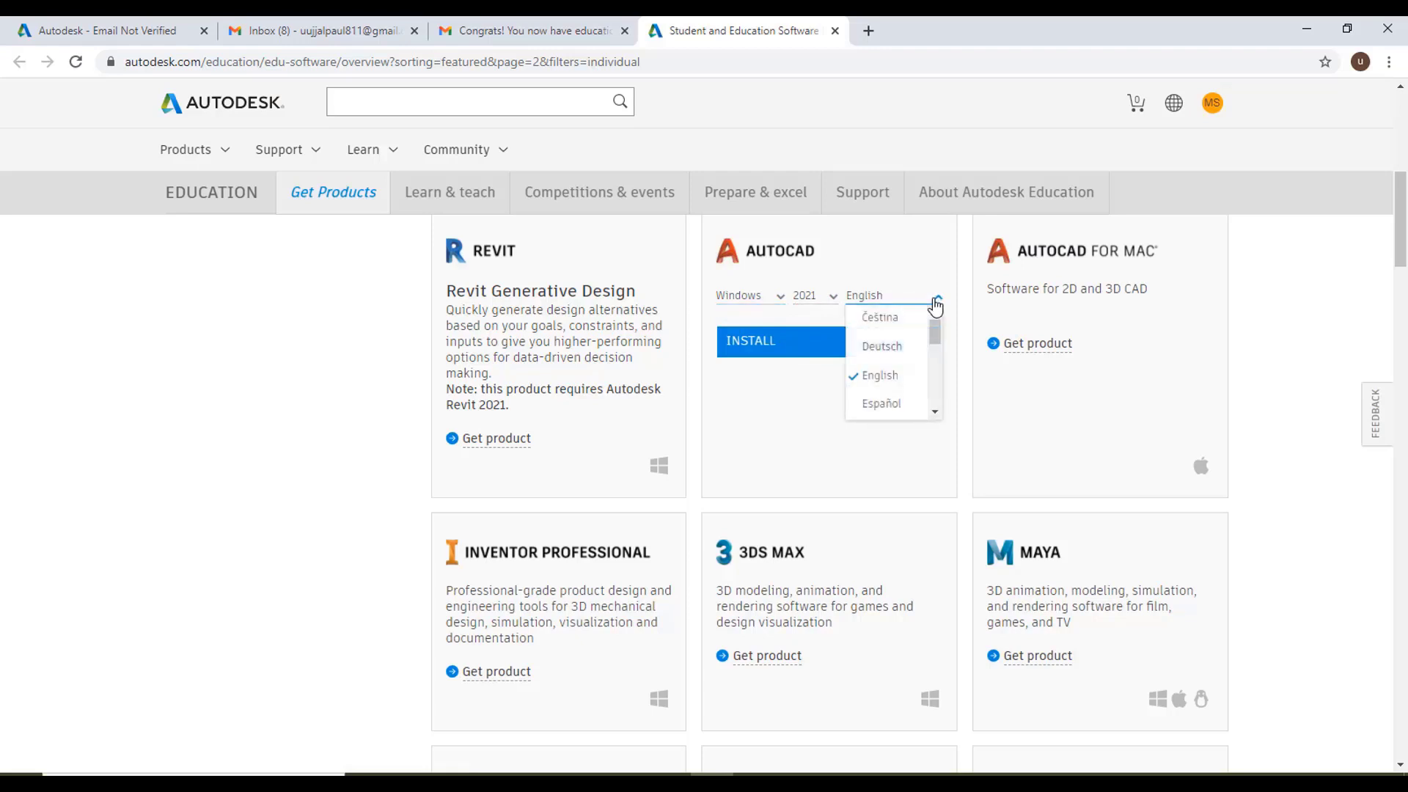
click(884, 375)
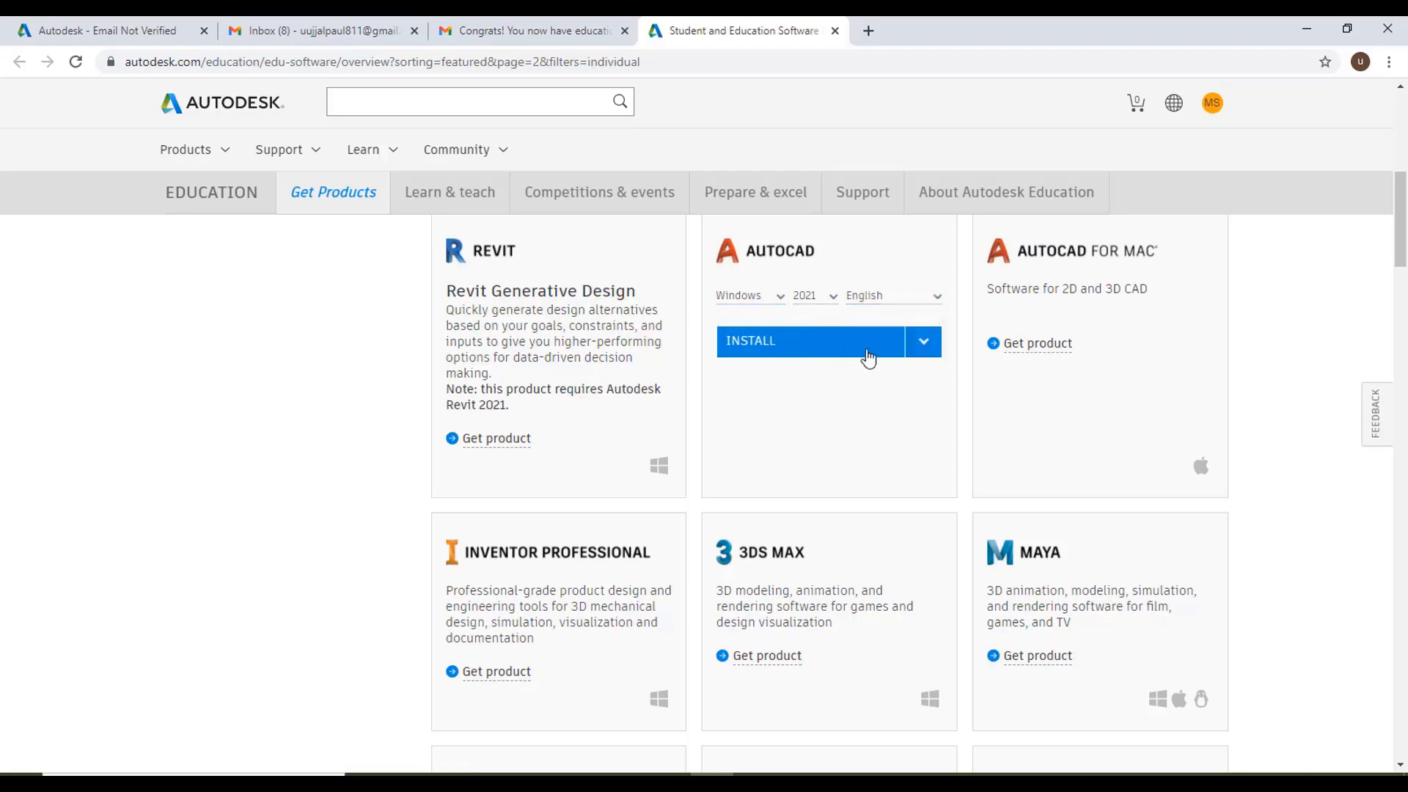
click(924, 345)
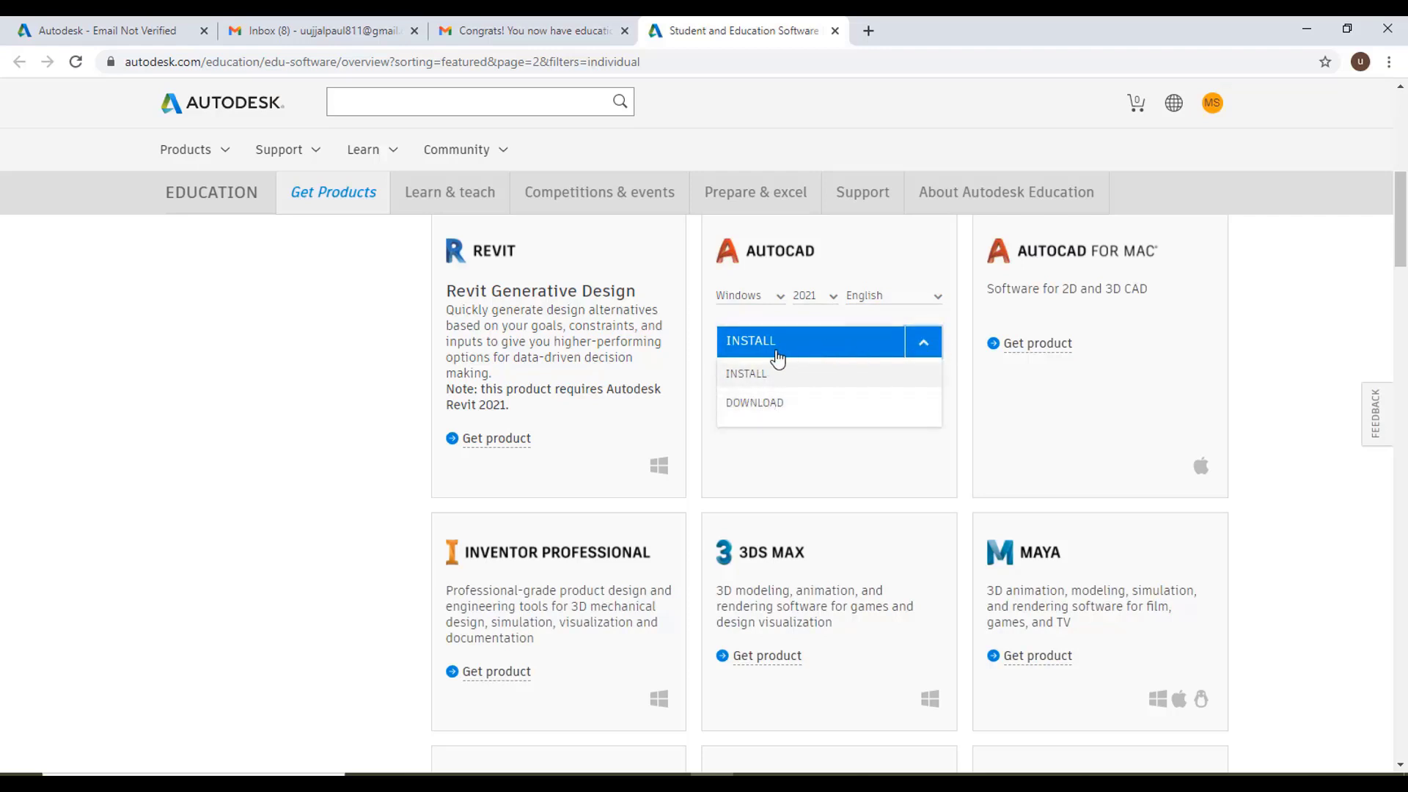
click(836, 304)
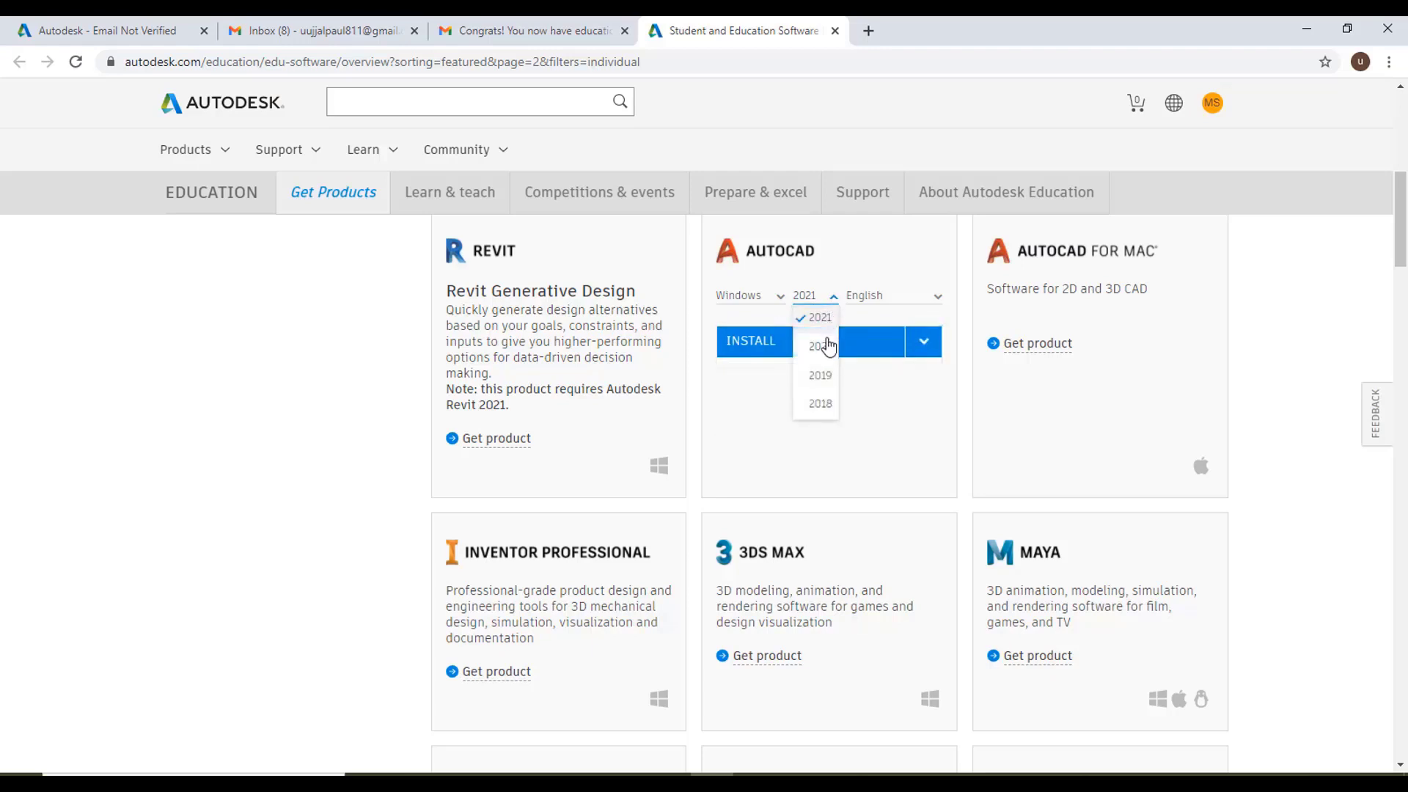
click(920, 343)
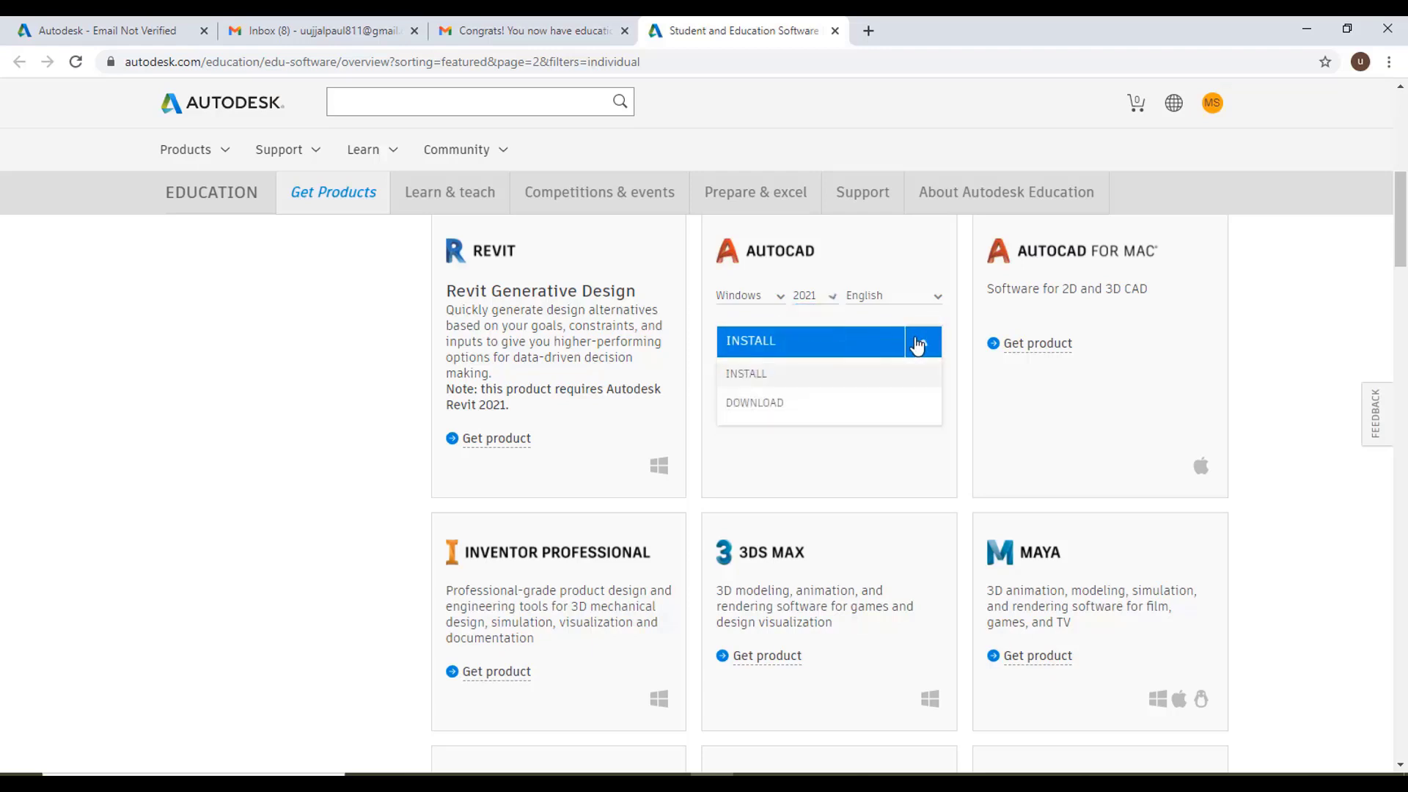
click(791, 343)
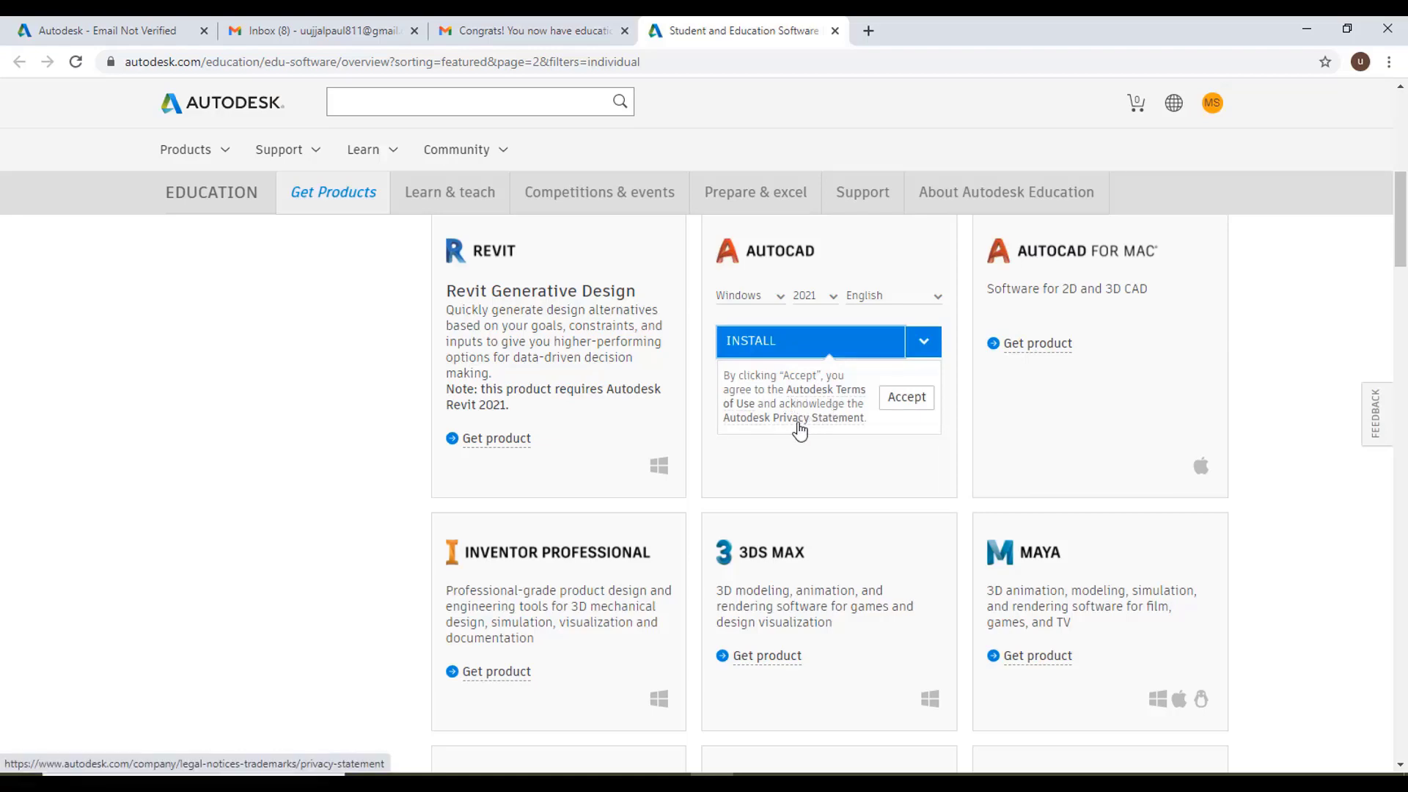
- Accept the Autodesk terms to download the AutoCAD 2021 installer
click(907, 400)
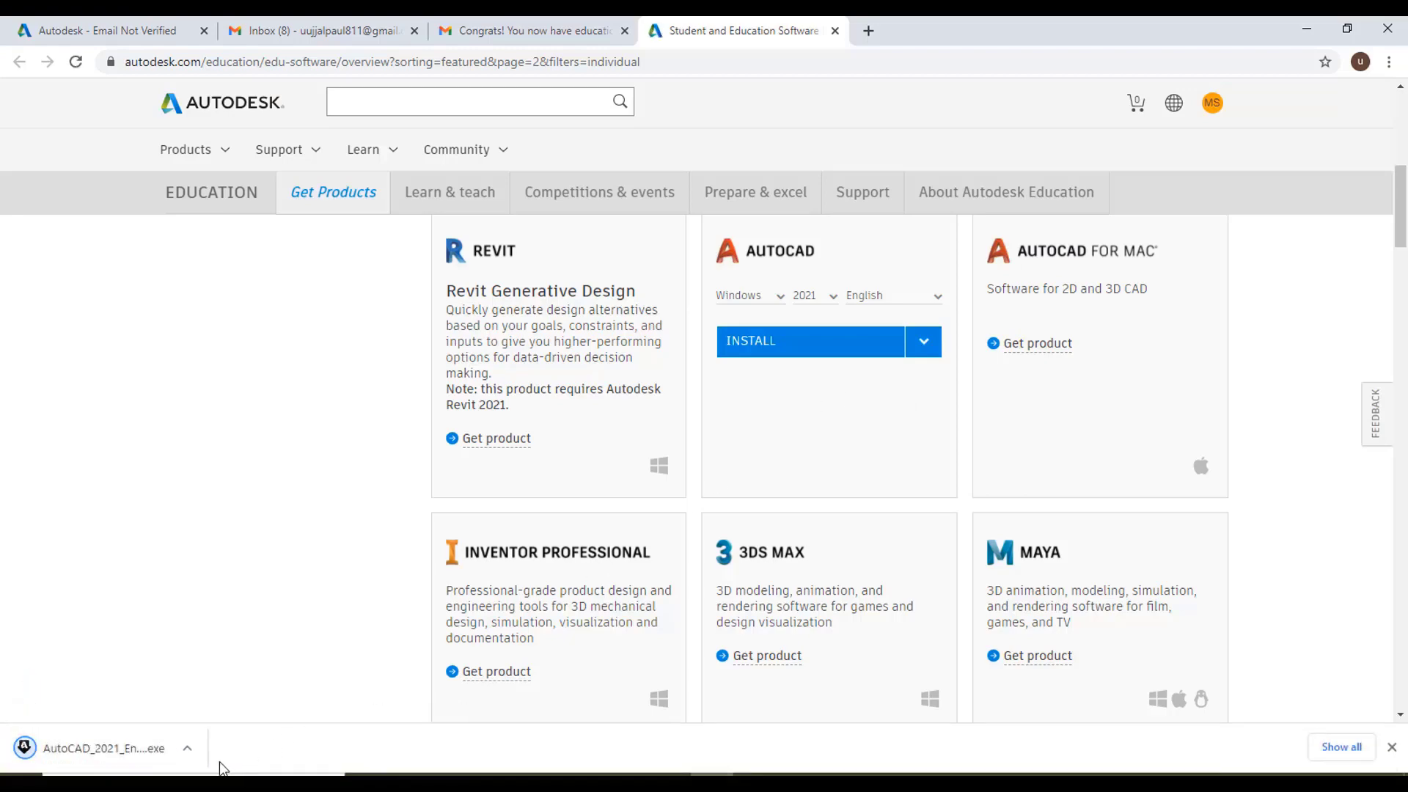
- Open the downloaded AutoCAD_2021 .exe installer from Chrome's download bar
click(188, 749)
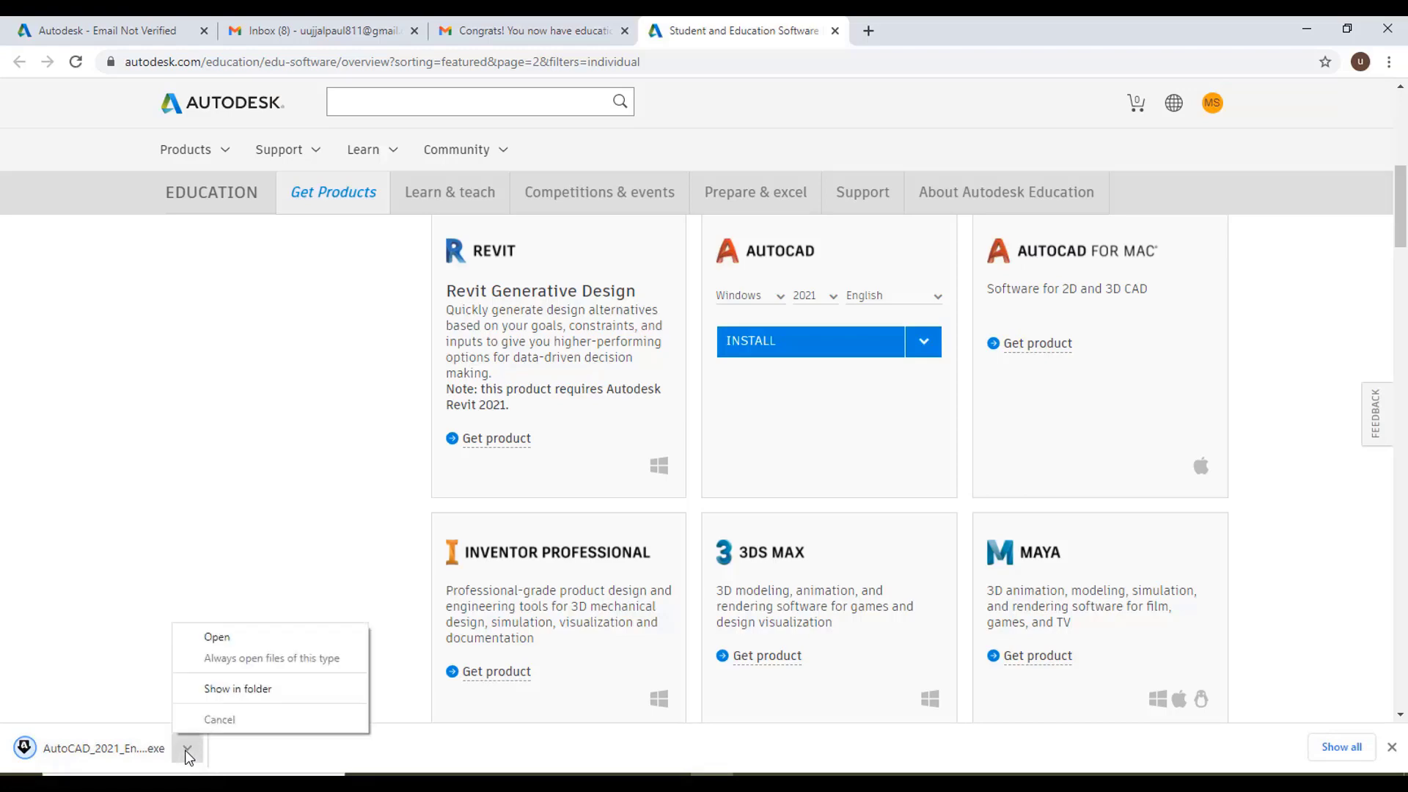
click(212, 638)
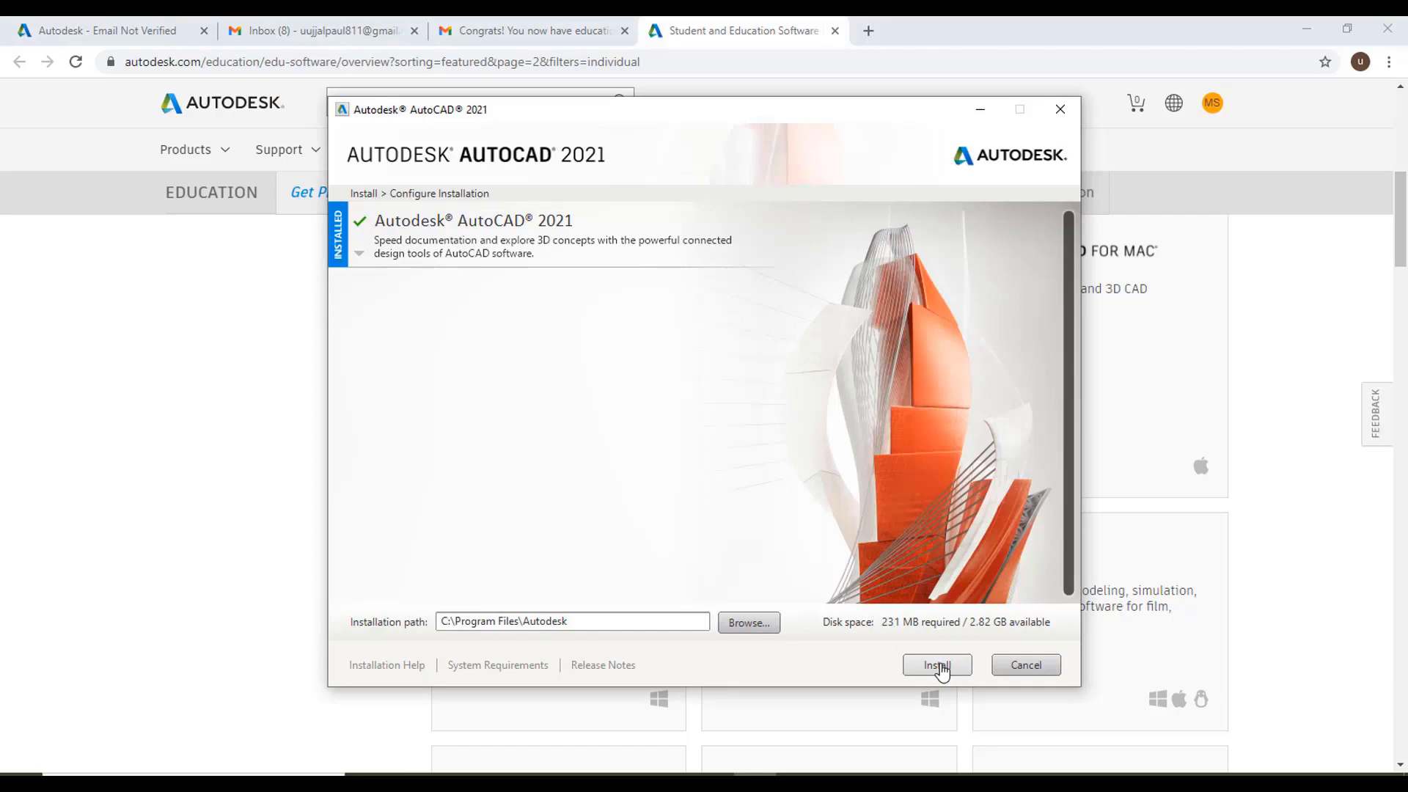
- Begin installing AutoCAD 2021 to C:\Program Files\Autodesk
click(939, 664)
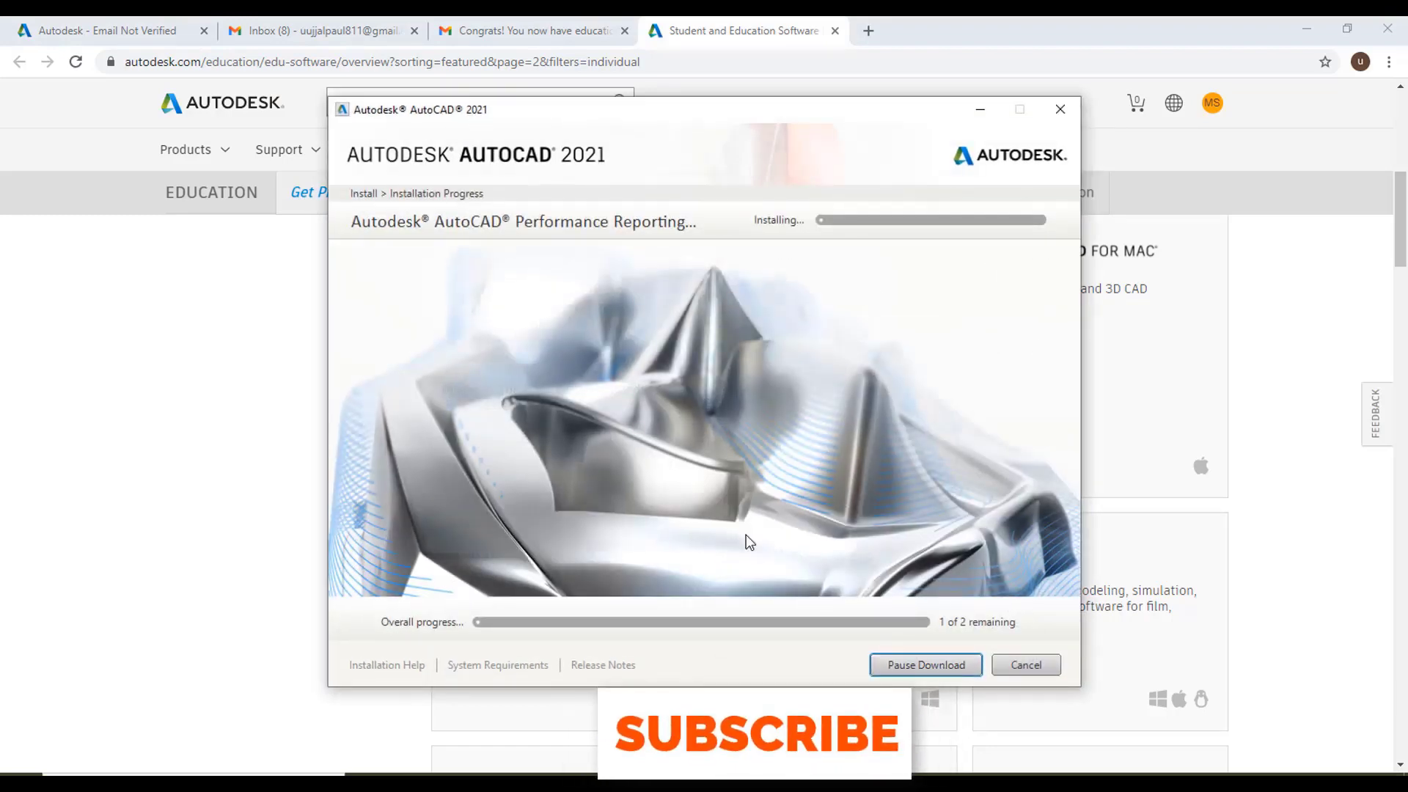